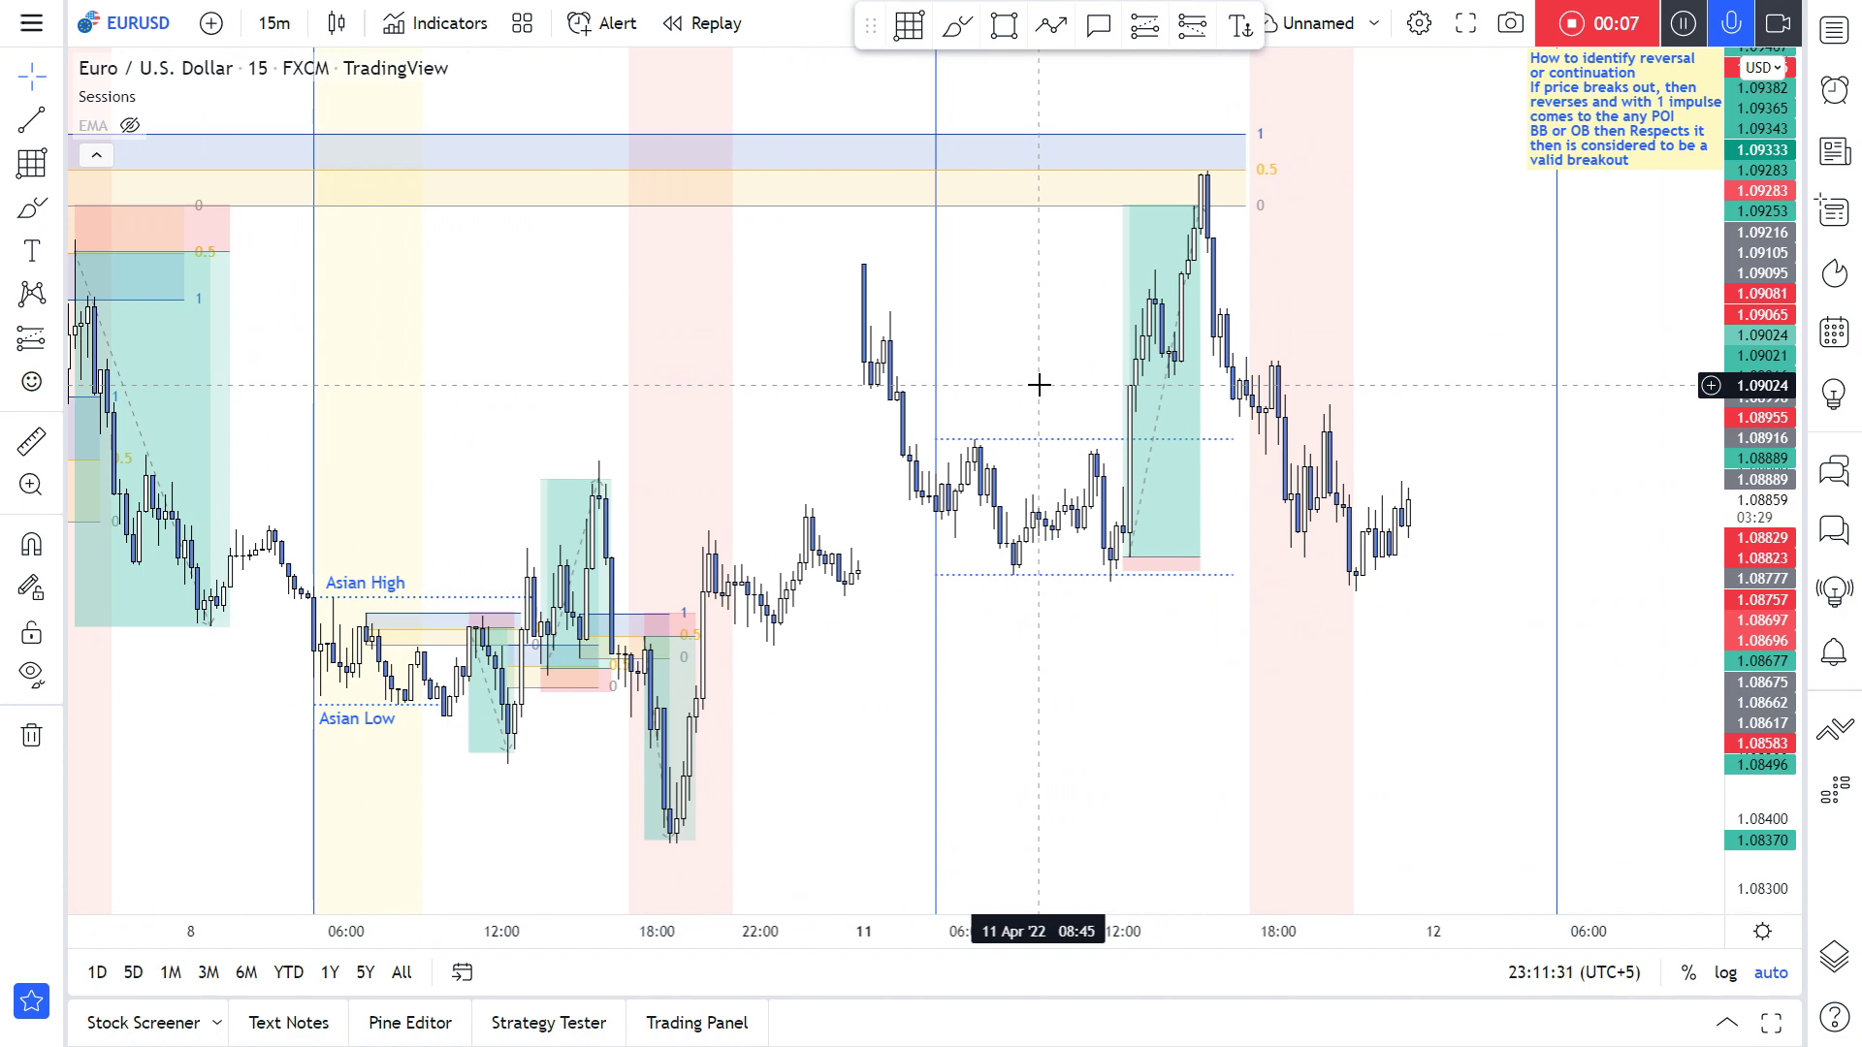
Step: Examine the EURUSD 15-minute price action from 5 to 11 April, including the Asian ranges, marked zones and the 11 April range breakout
drag(1050, 380, 1414, 362)
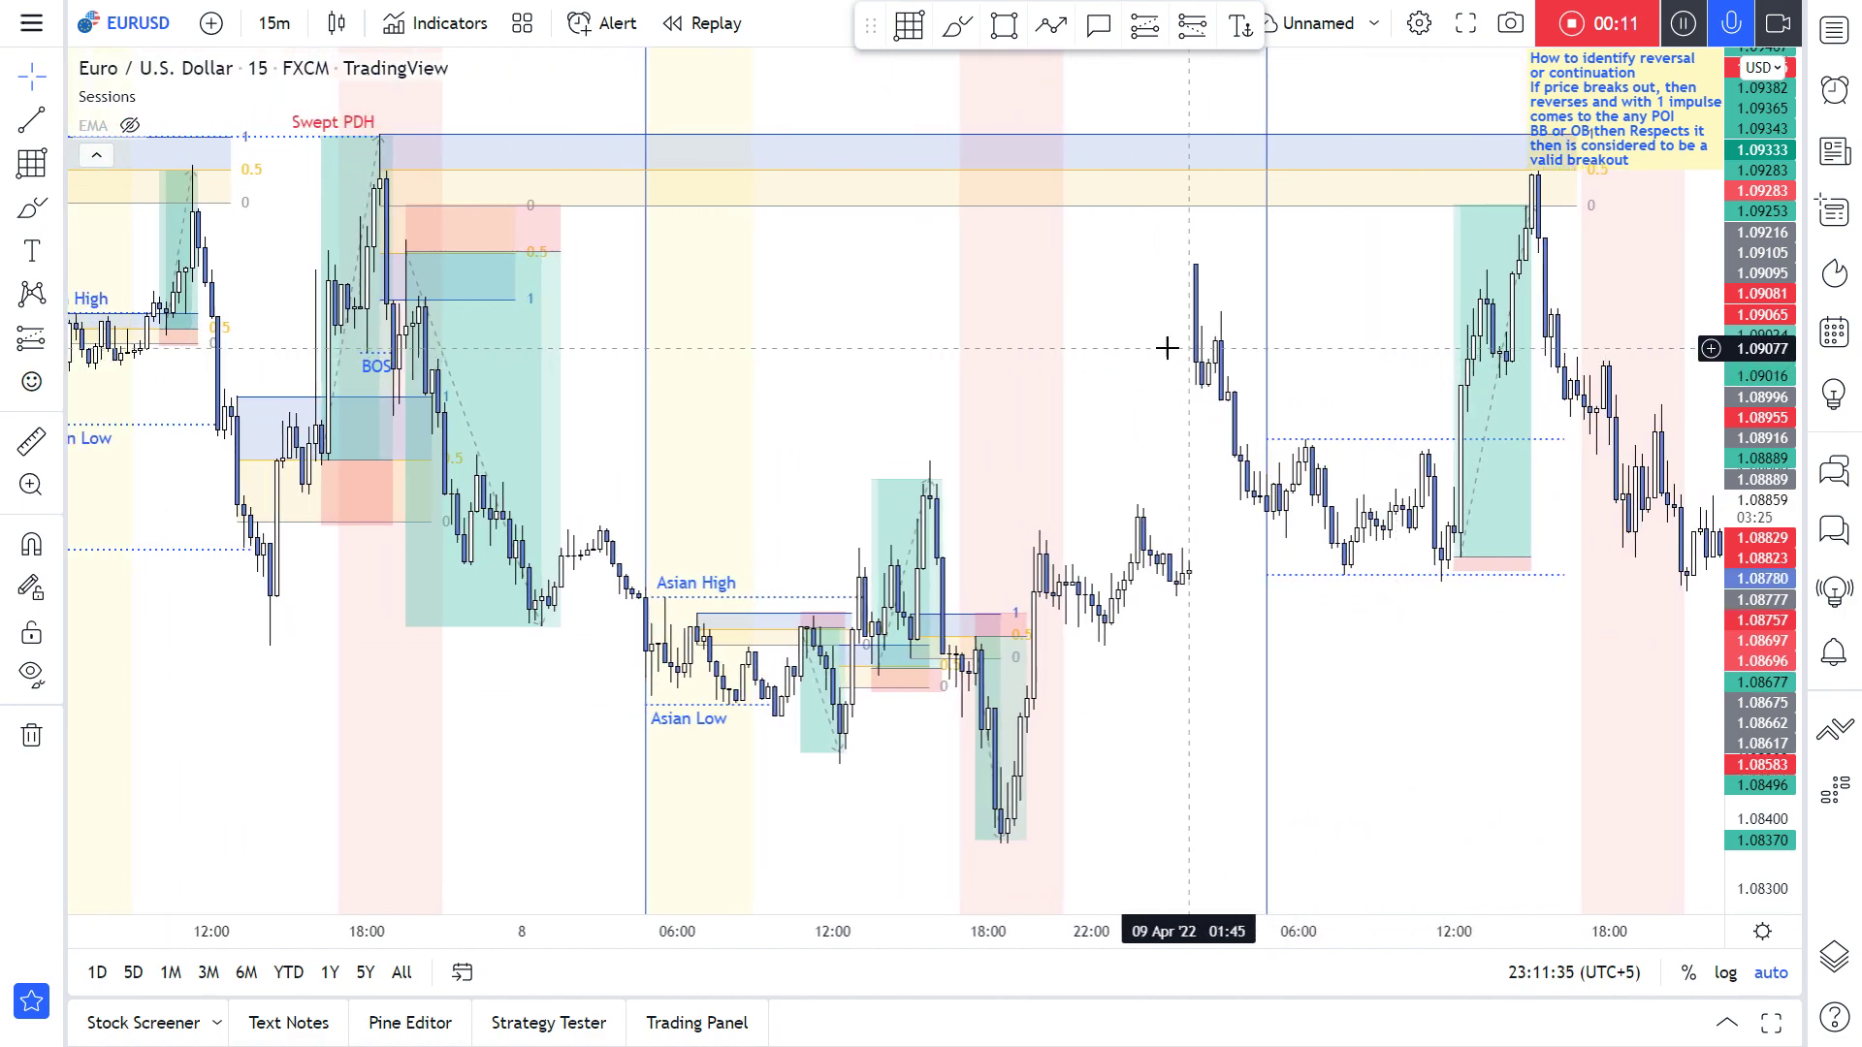
drag(1080, 343, 905, 331)
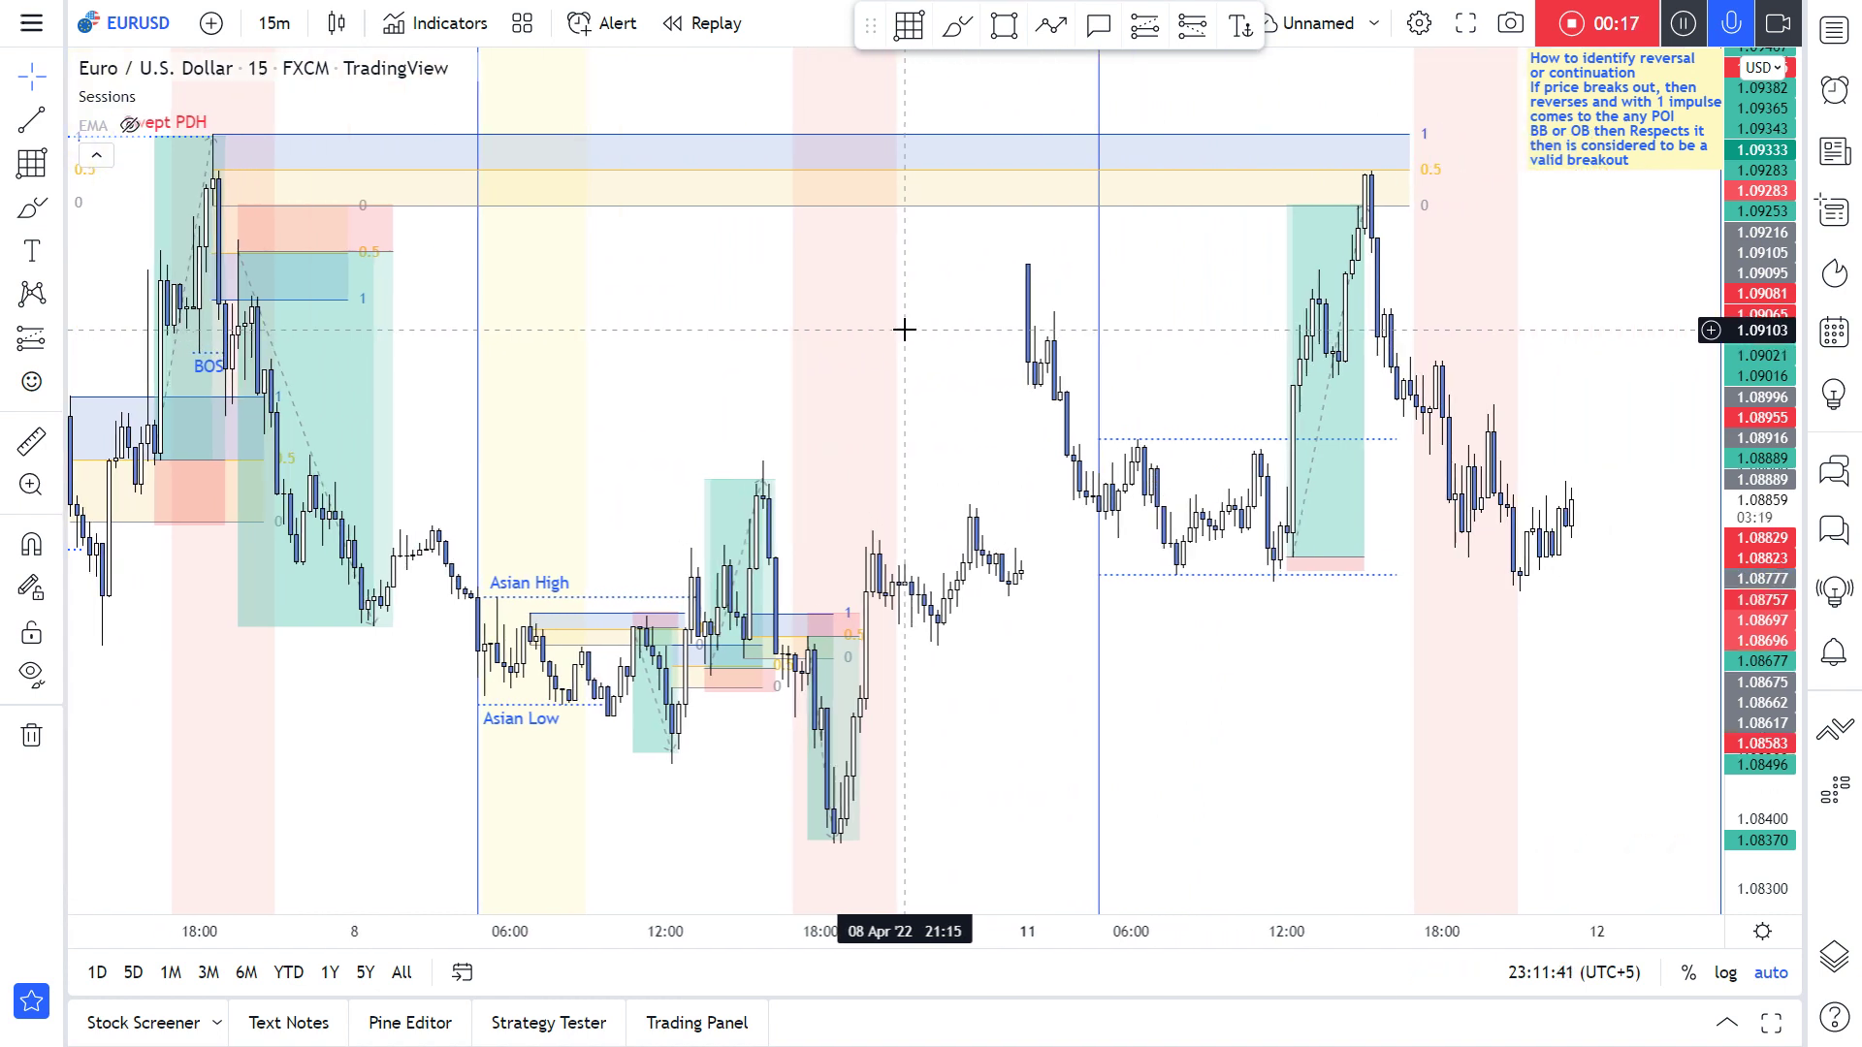
drag(943, 374, 510, 366)
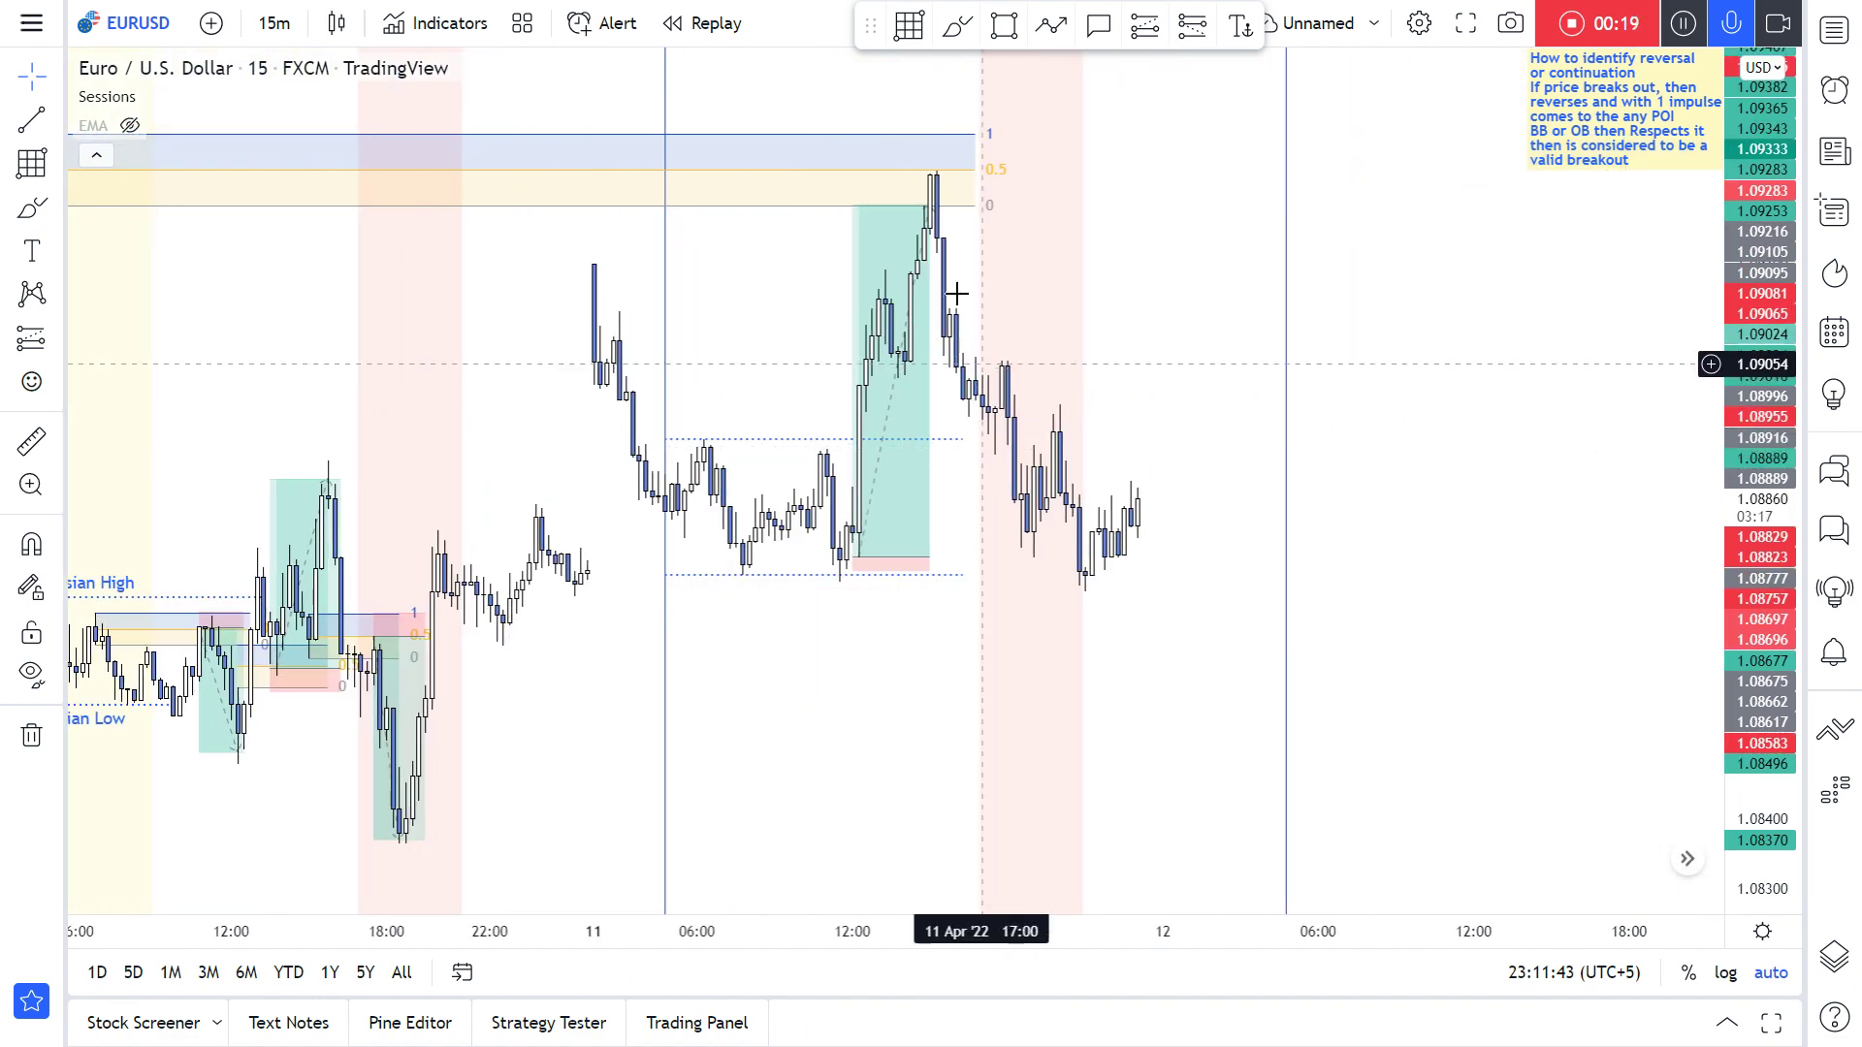
scroll(660, 408, down, 5)
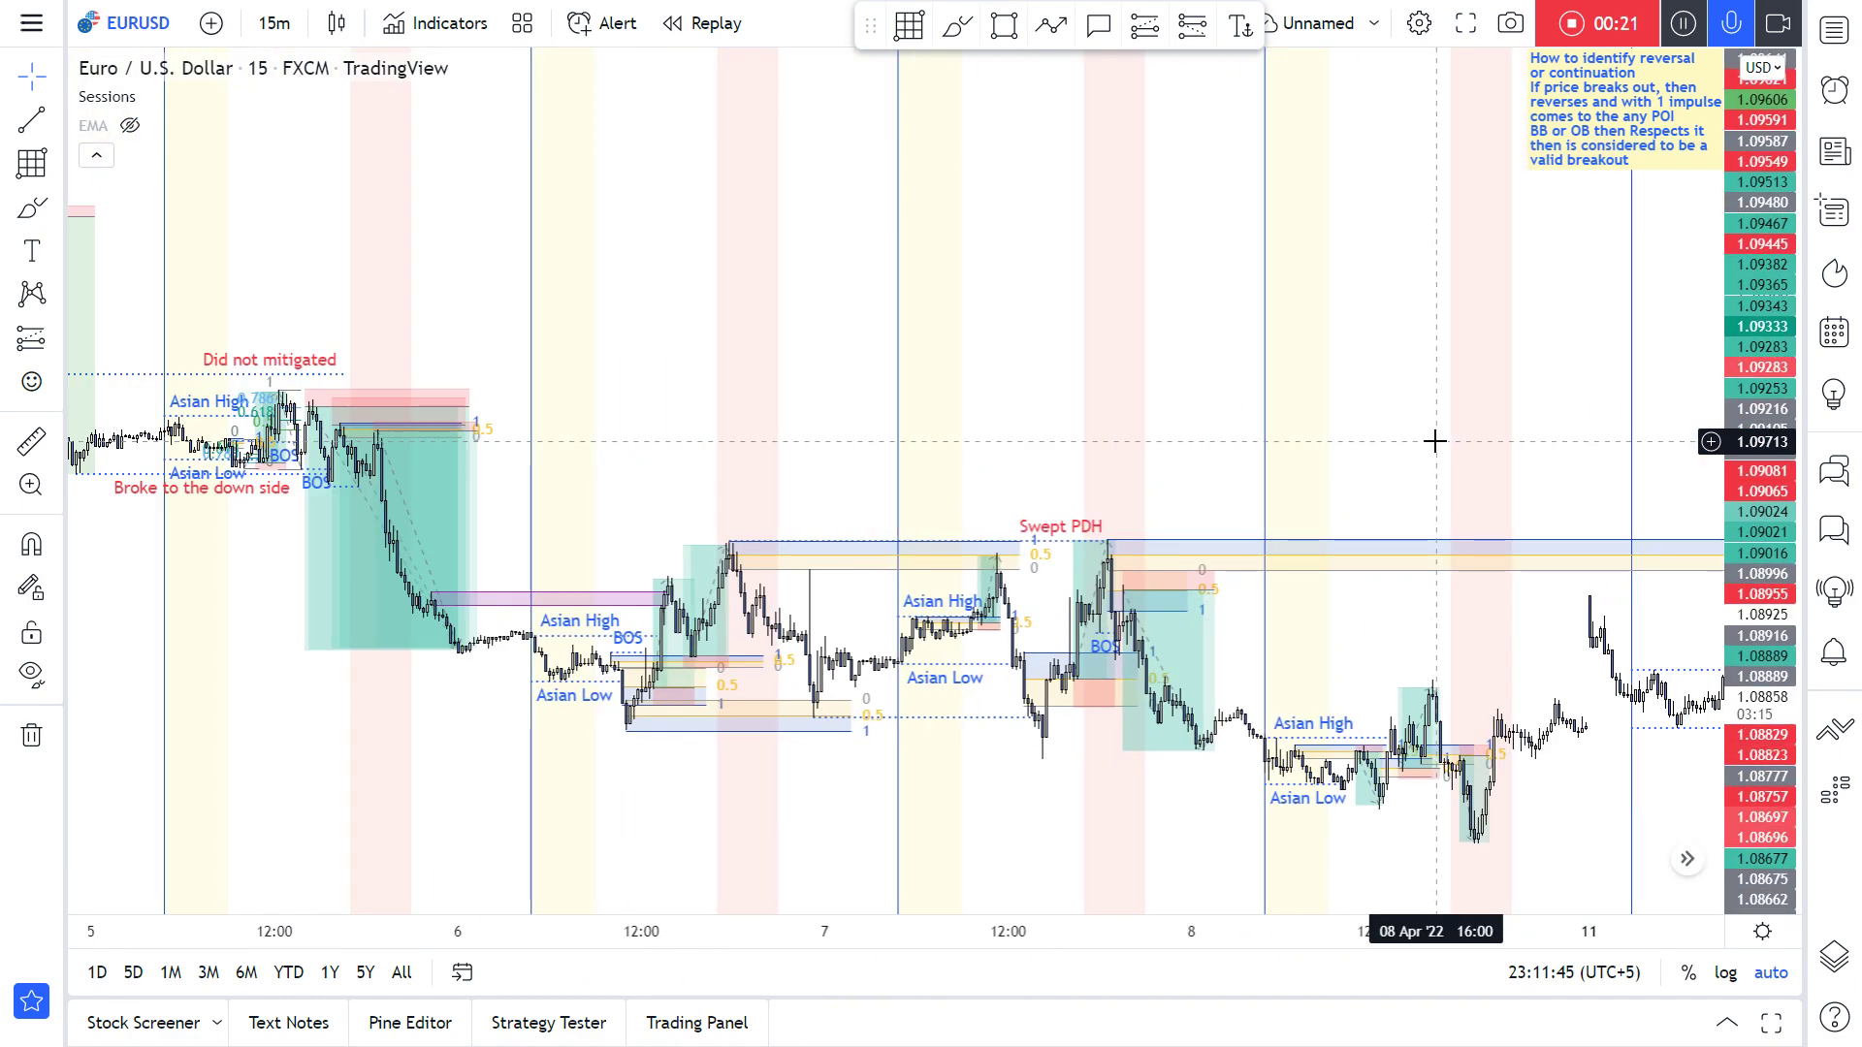
drag(970, 361, 312, 330)
scroll(824, 481, up, 3)
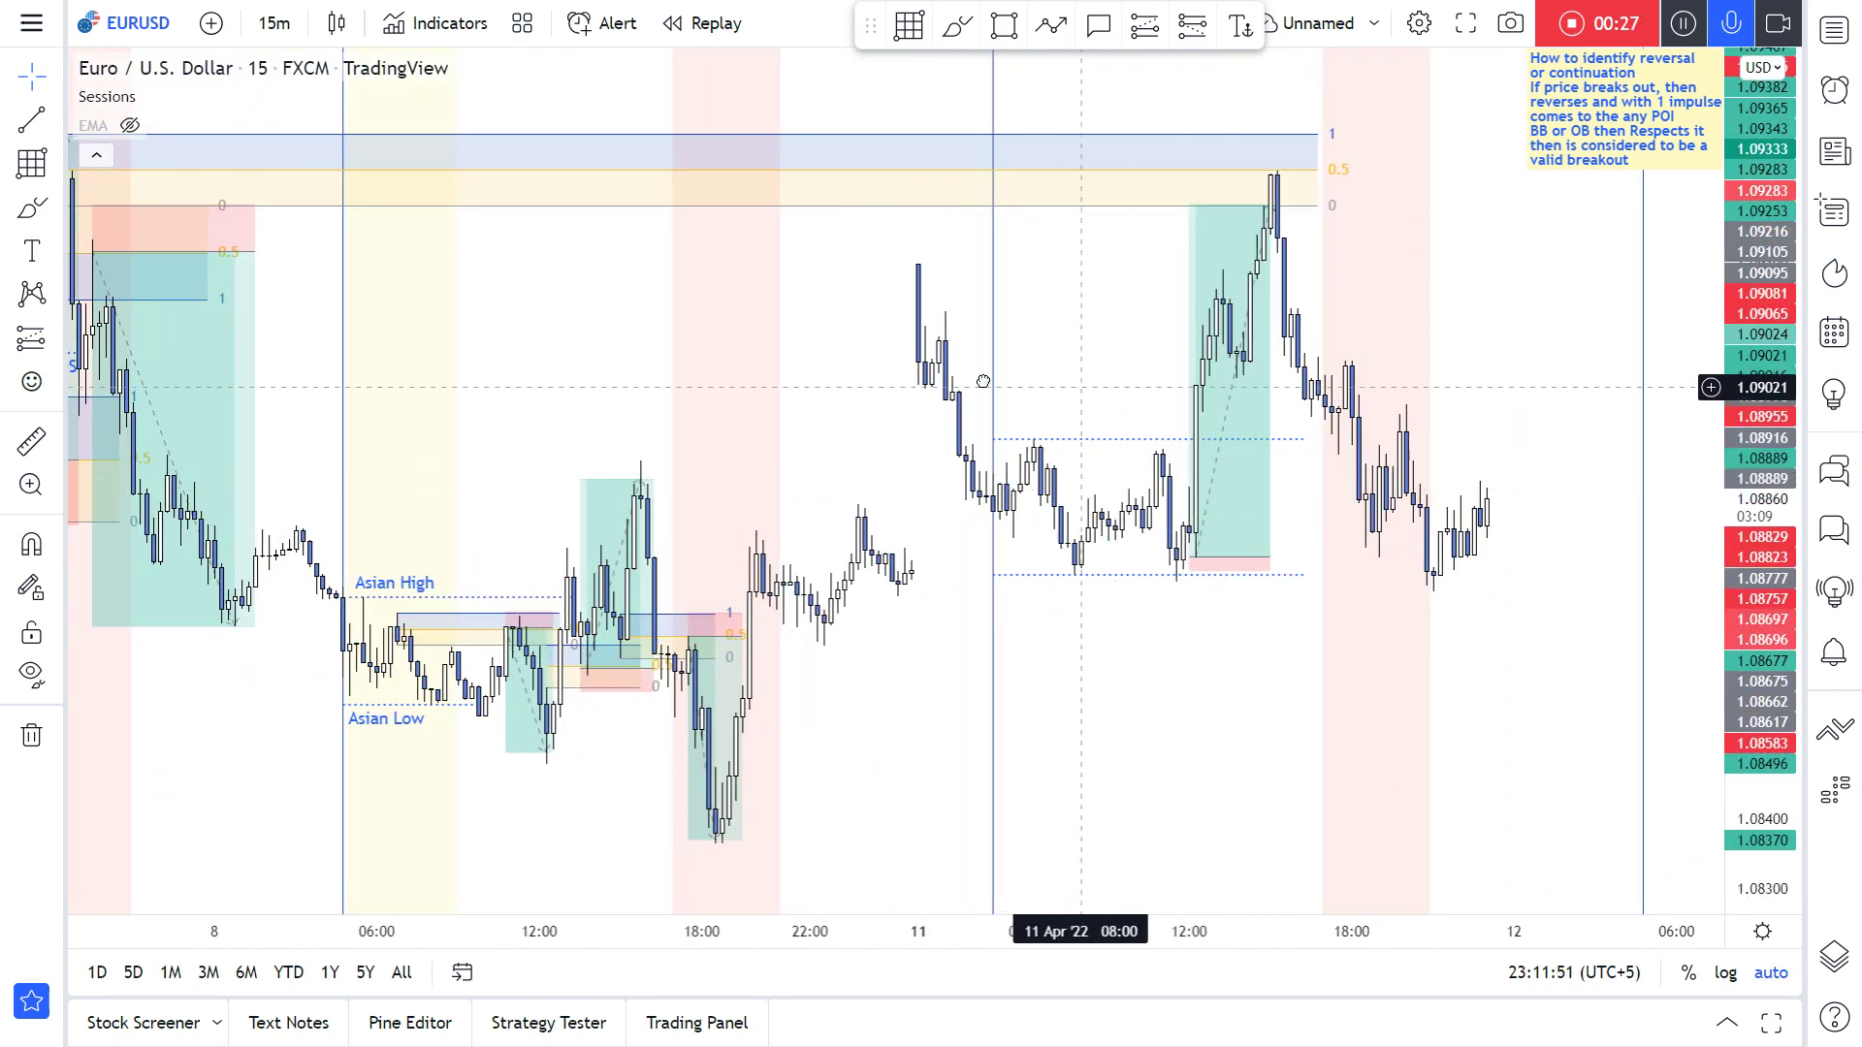
drag(985, 382, 715, 386)
scroll(757, 398, down, 2)
mouse_move(840, 436)
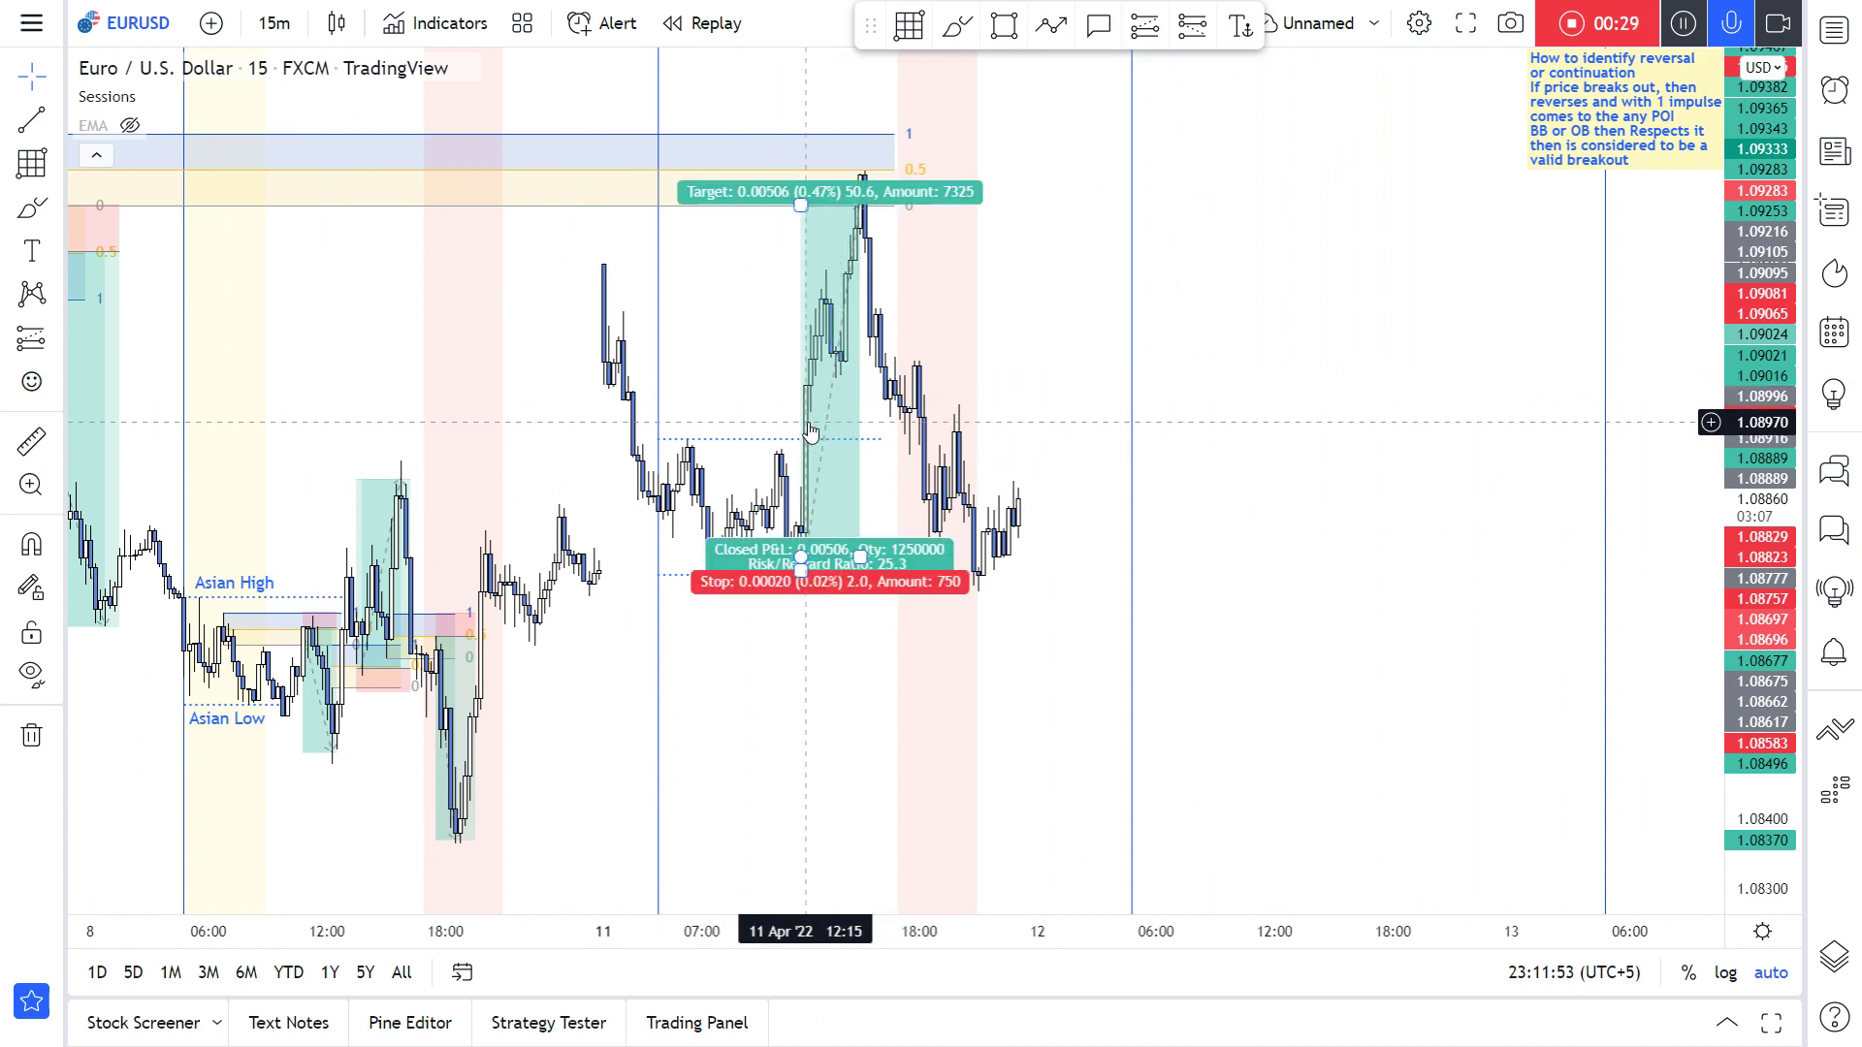
drag(763, 368, 915, 374)
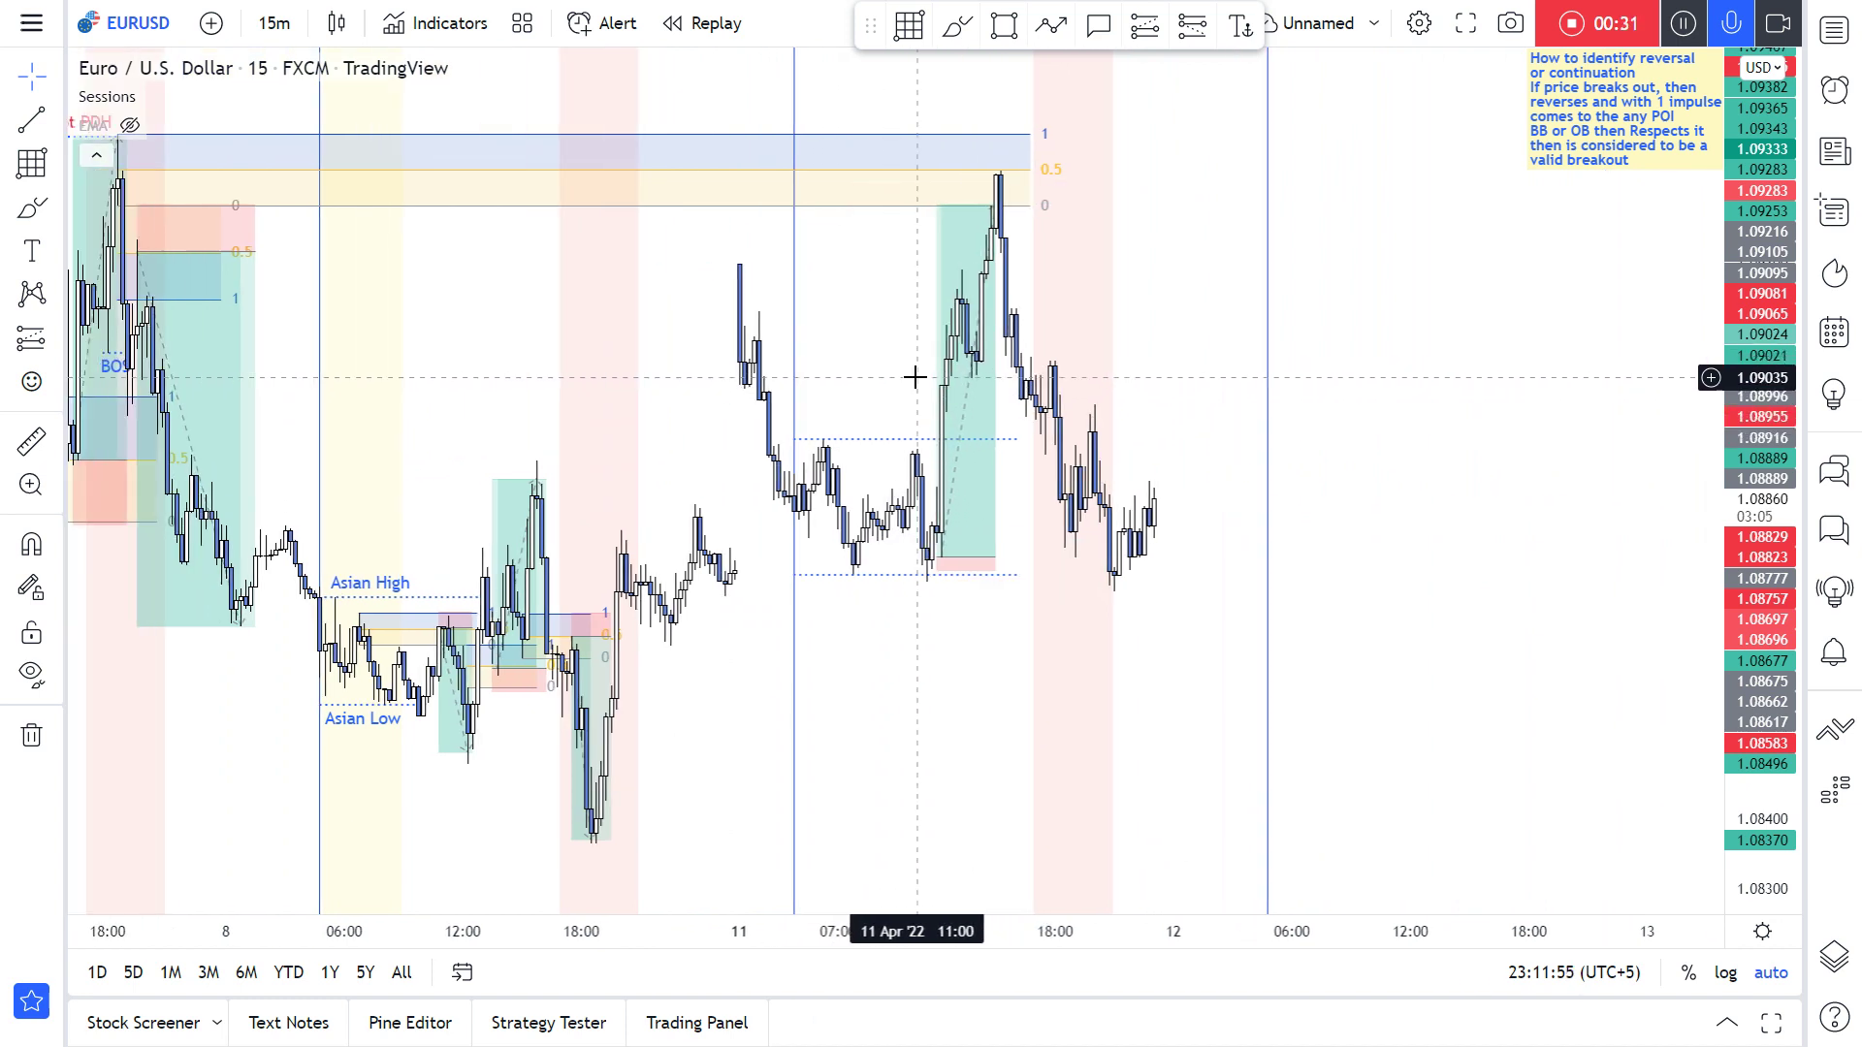
scroll(840, 445, up, 3)
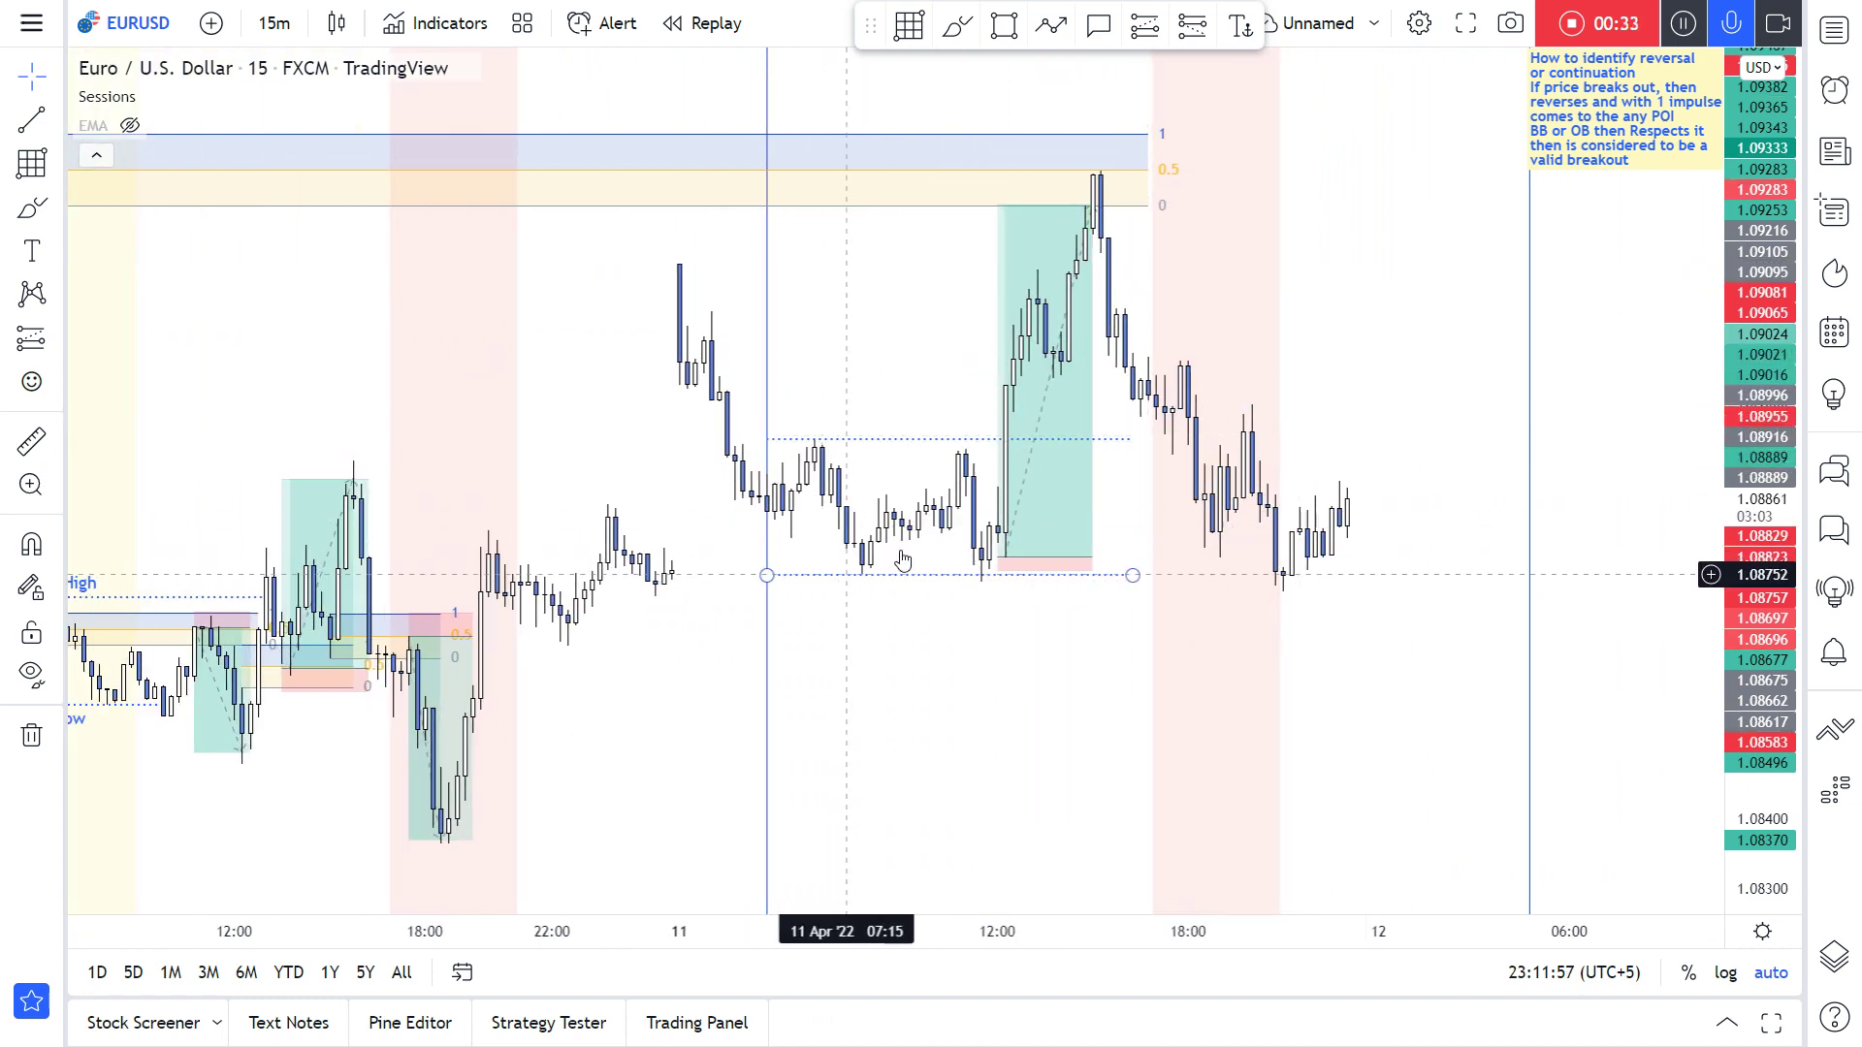
scroll(1037, 450, up, 2)
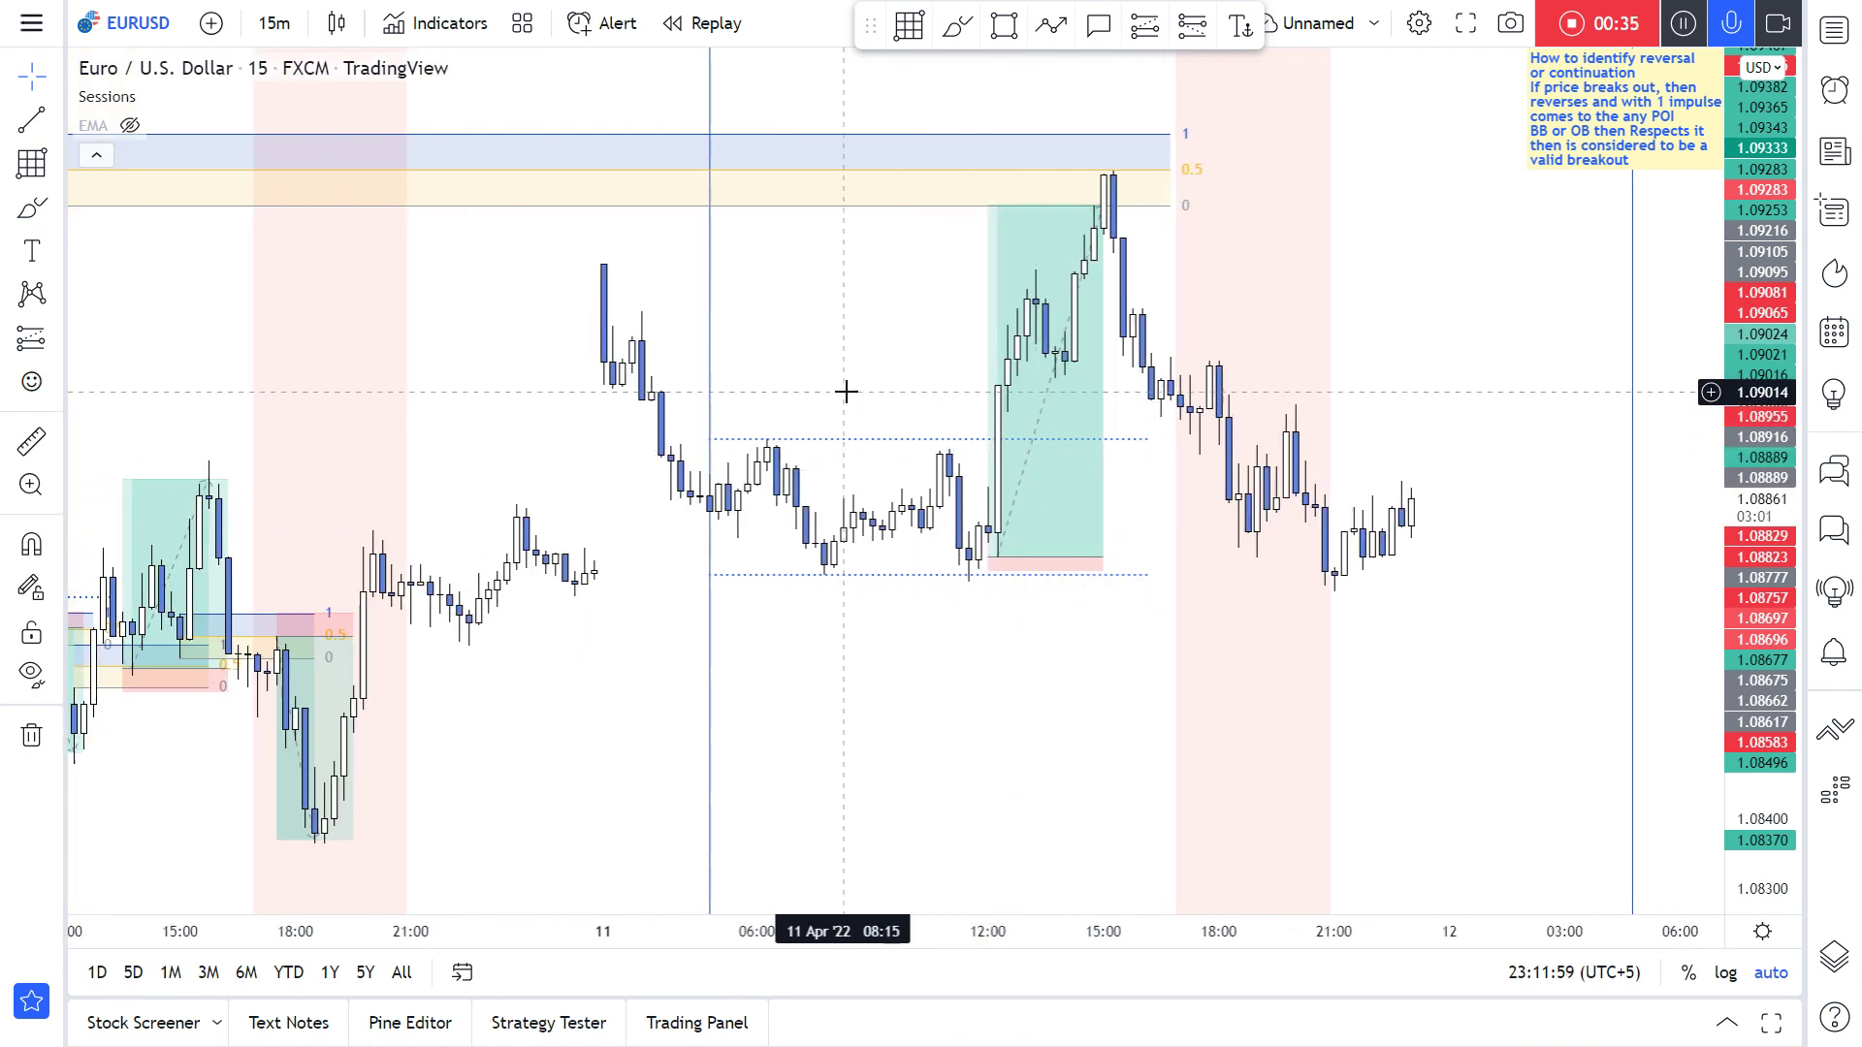
scroll(865, 392, down, 2)
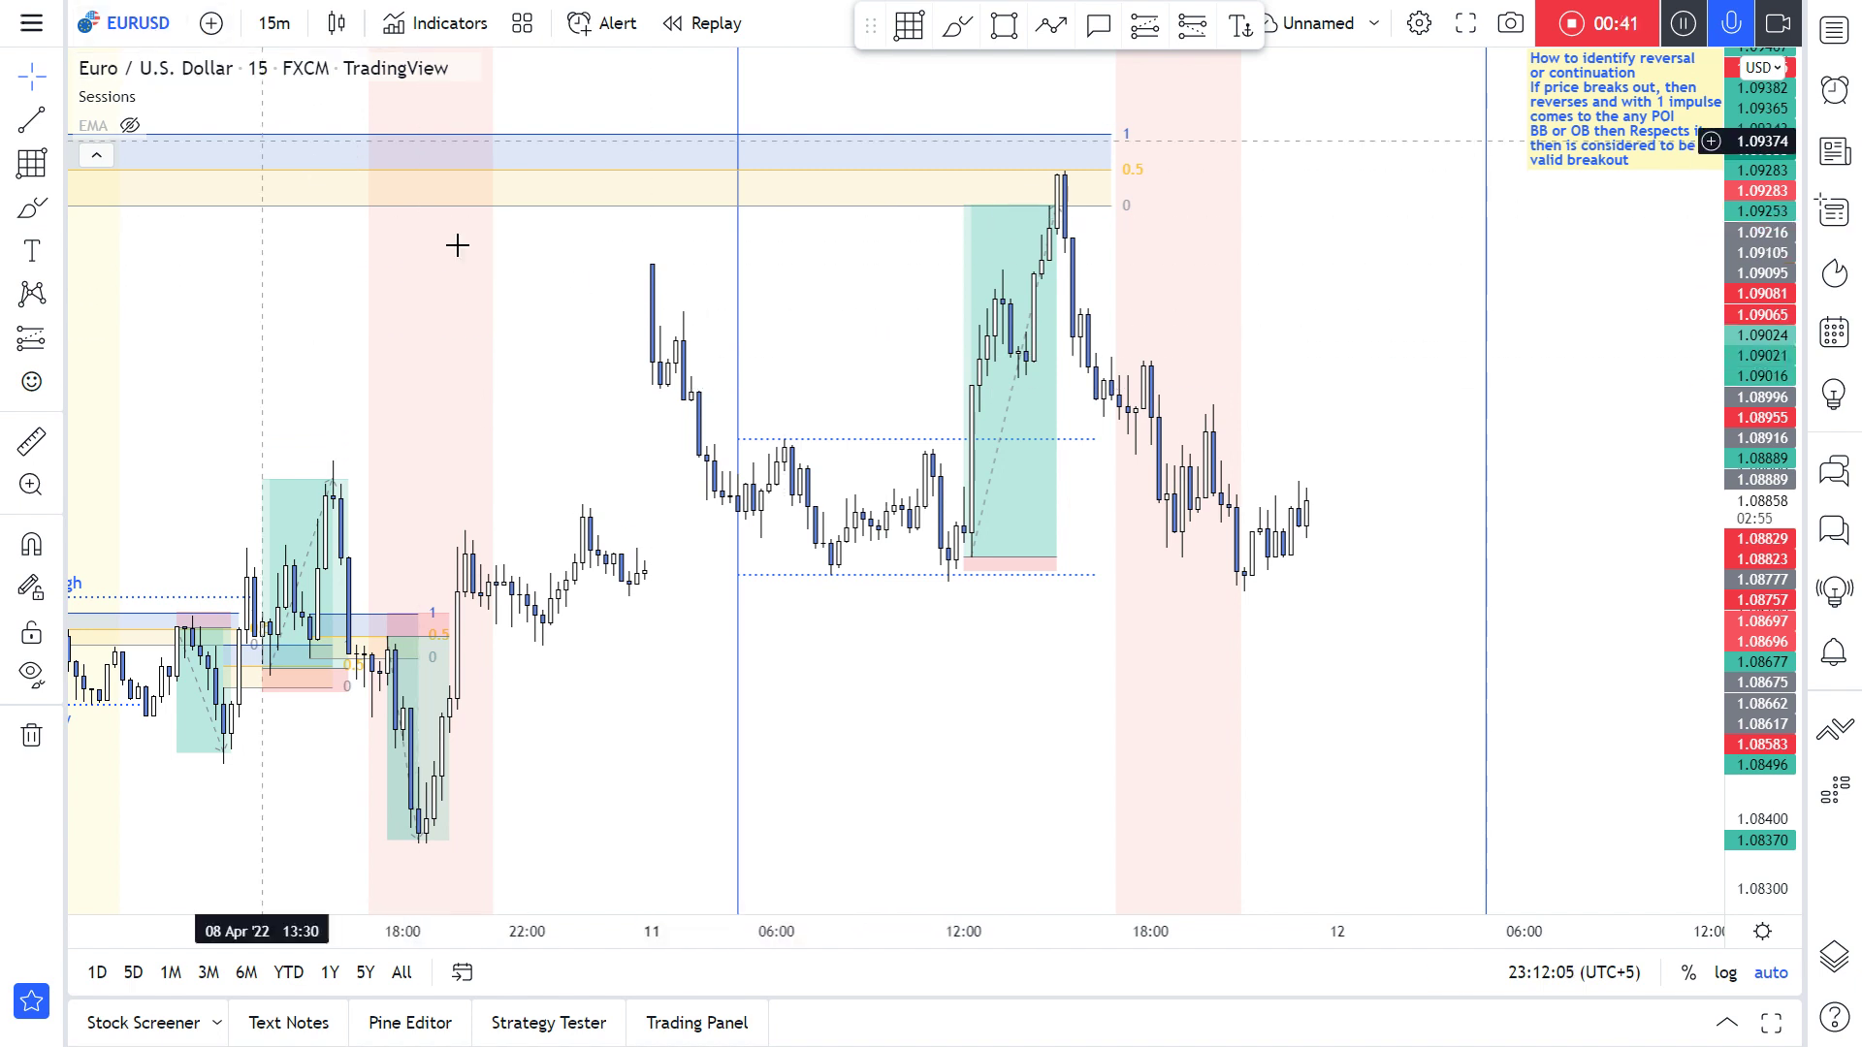
scroll(956, 444, up, 2)
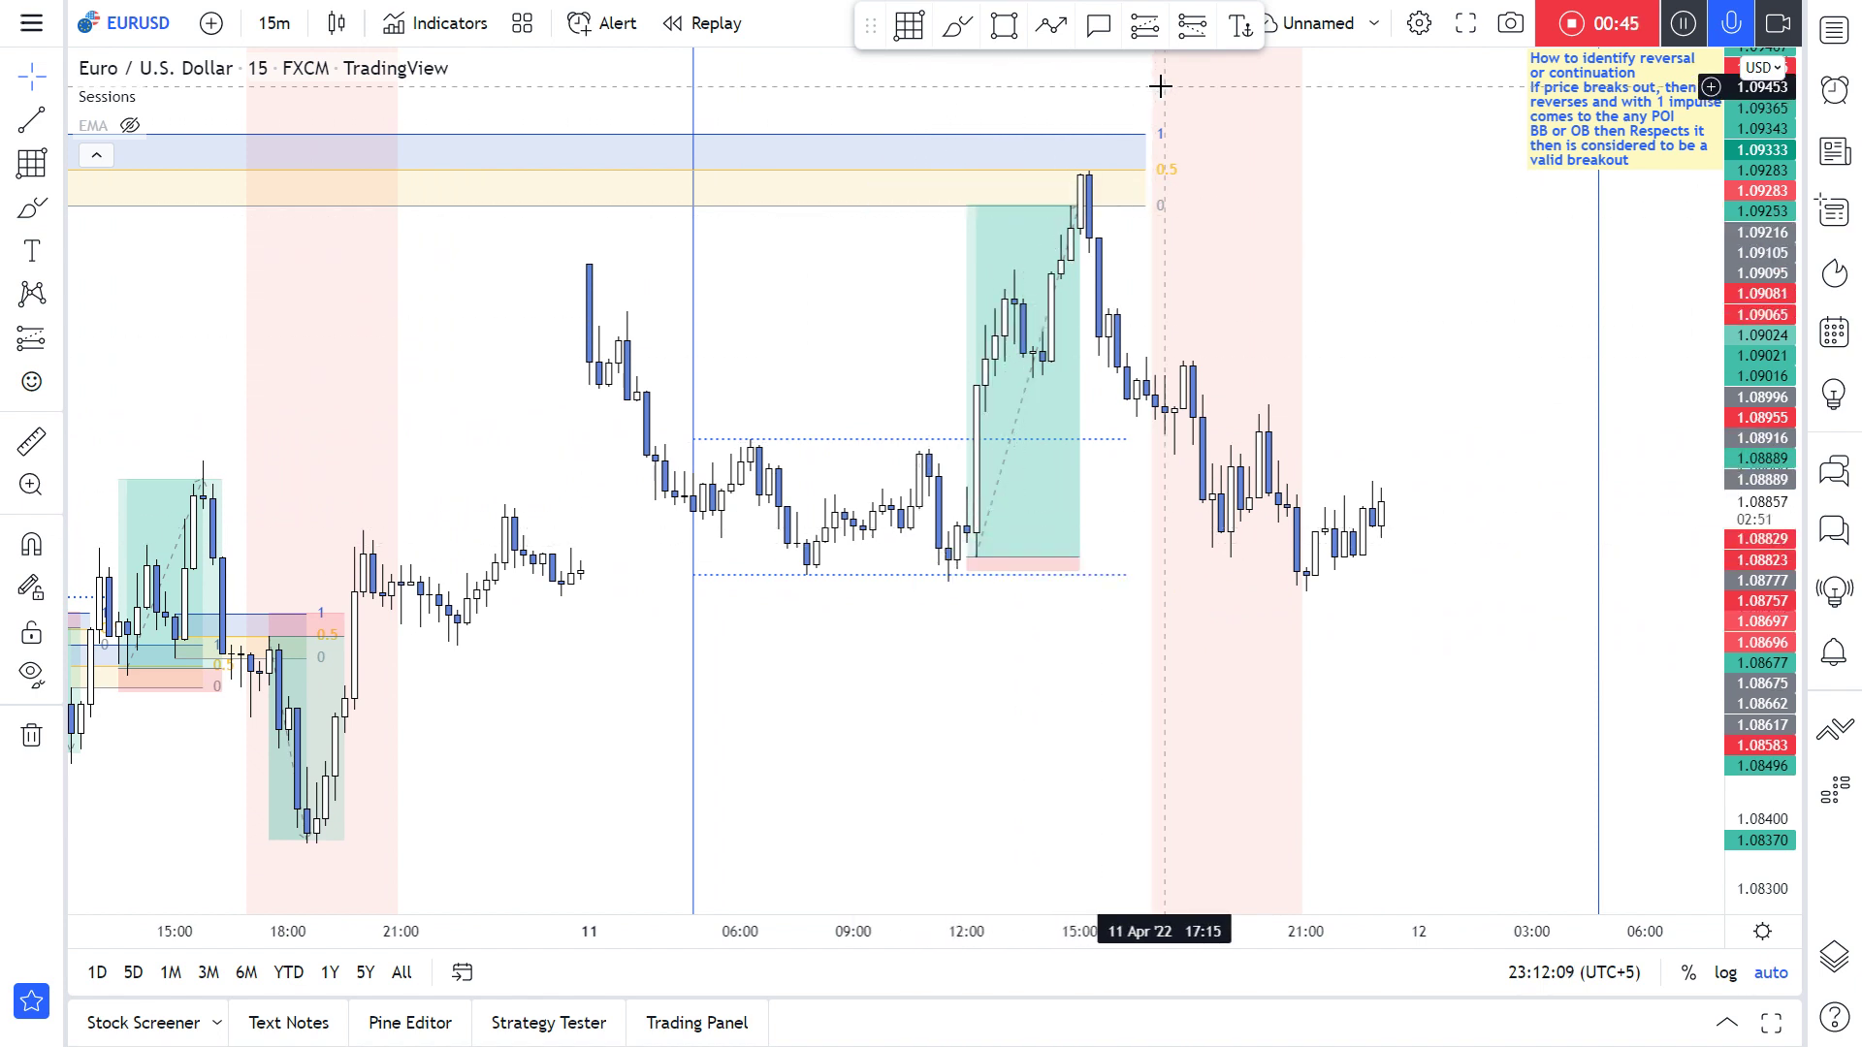
click(956, 37)
mouse_move(953, 552)
mouse_down()
mouse_move(893, 628)
mouse_move(956, 582)
mouse_up()
key(ctrl+z)
Step: Switch the chart to the 1-minute interval and locate the 11 April swing low around 11:40
text(1)
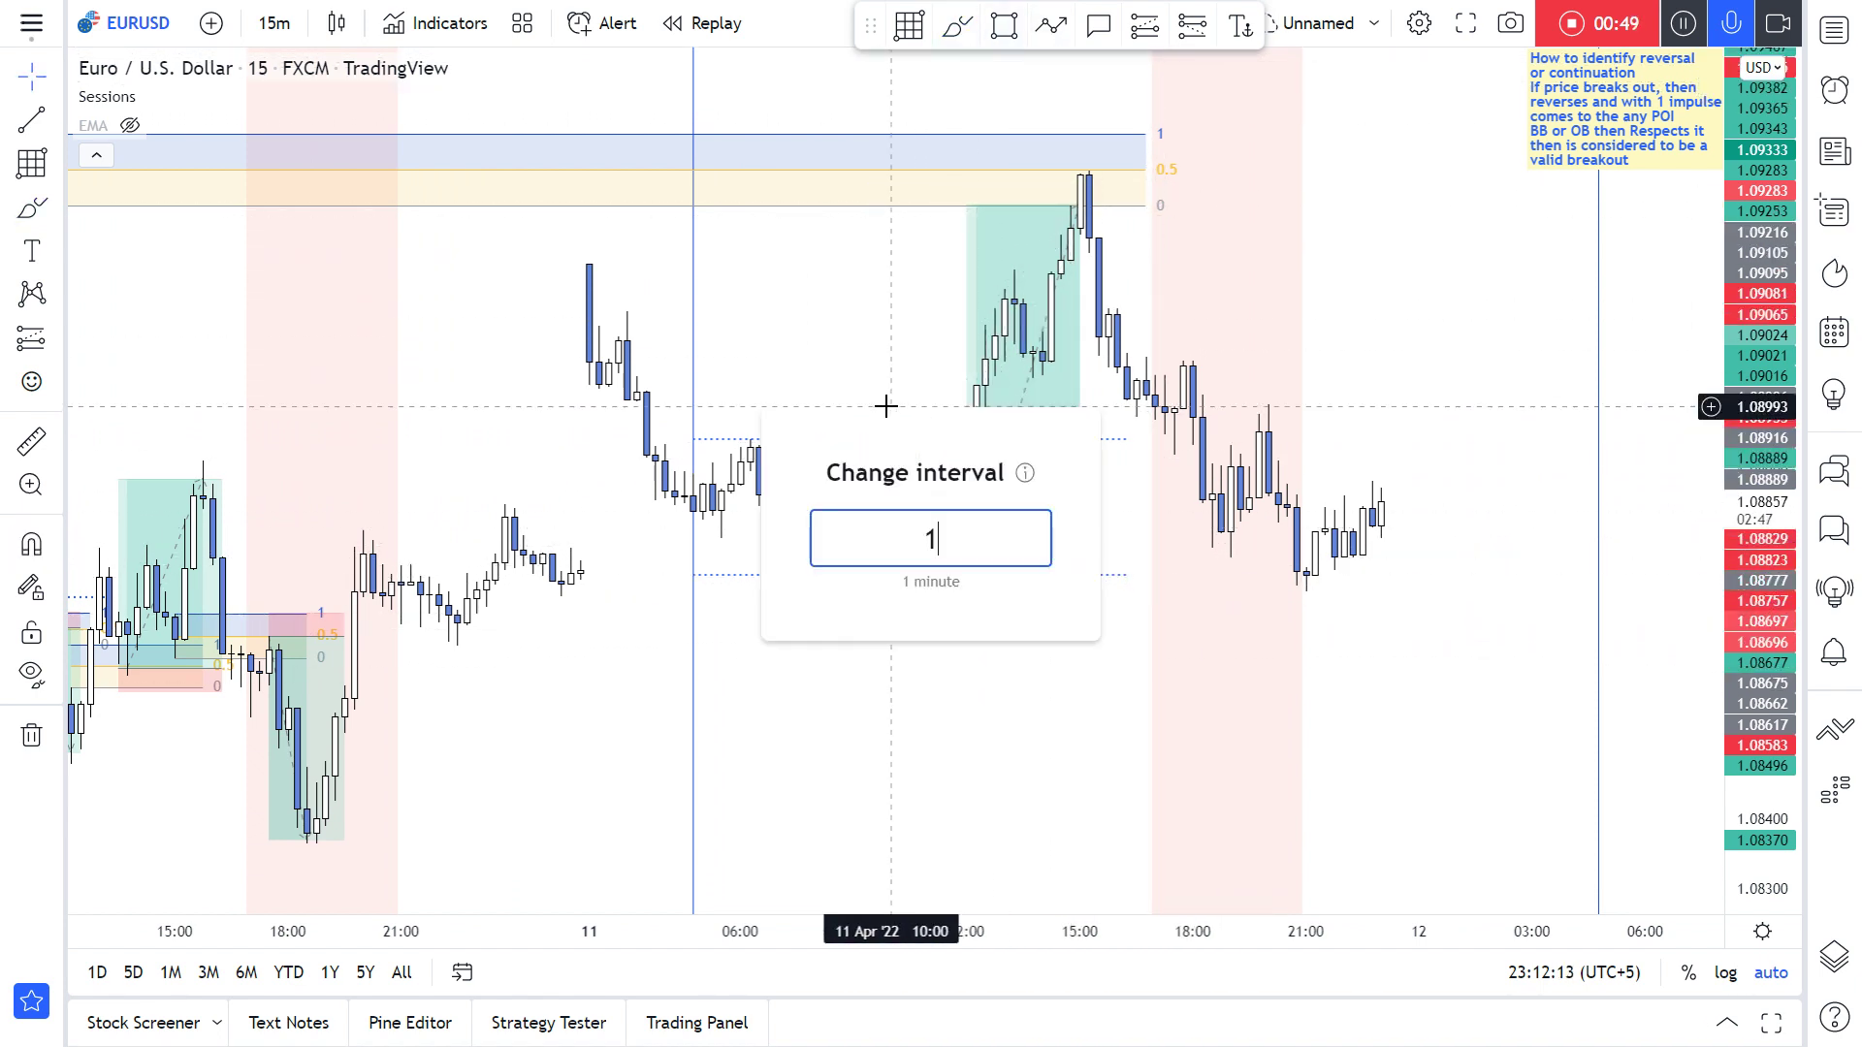
key(Return)
scroll(461, 229, down, 10)
drag(462, 235, 1443, 427)
drag(1064, 460, 1617, 374)
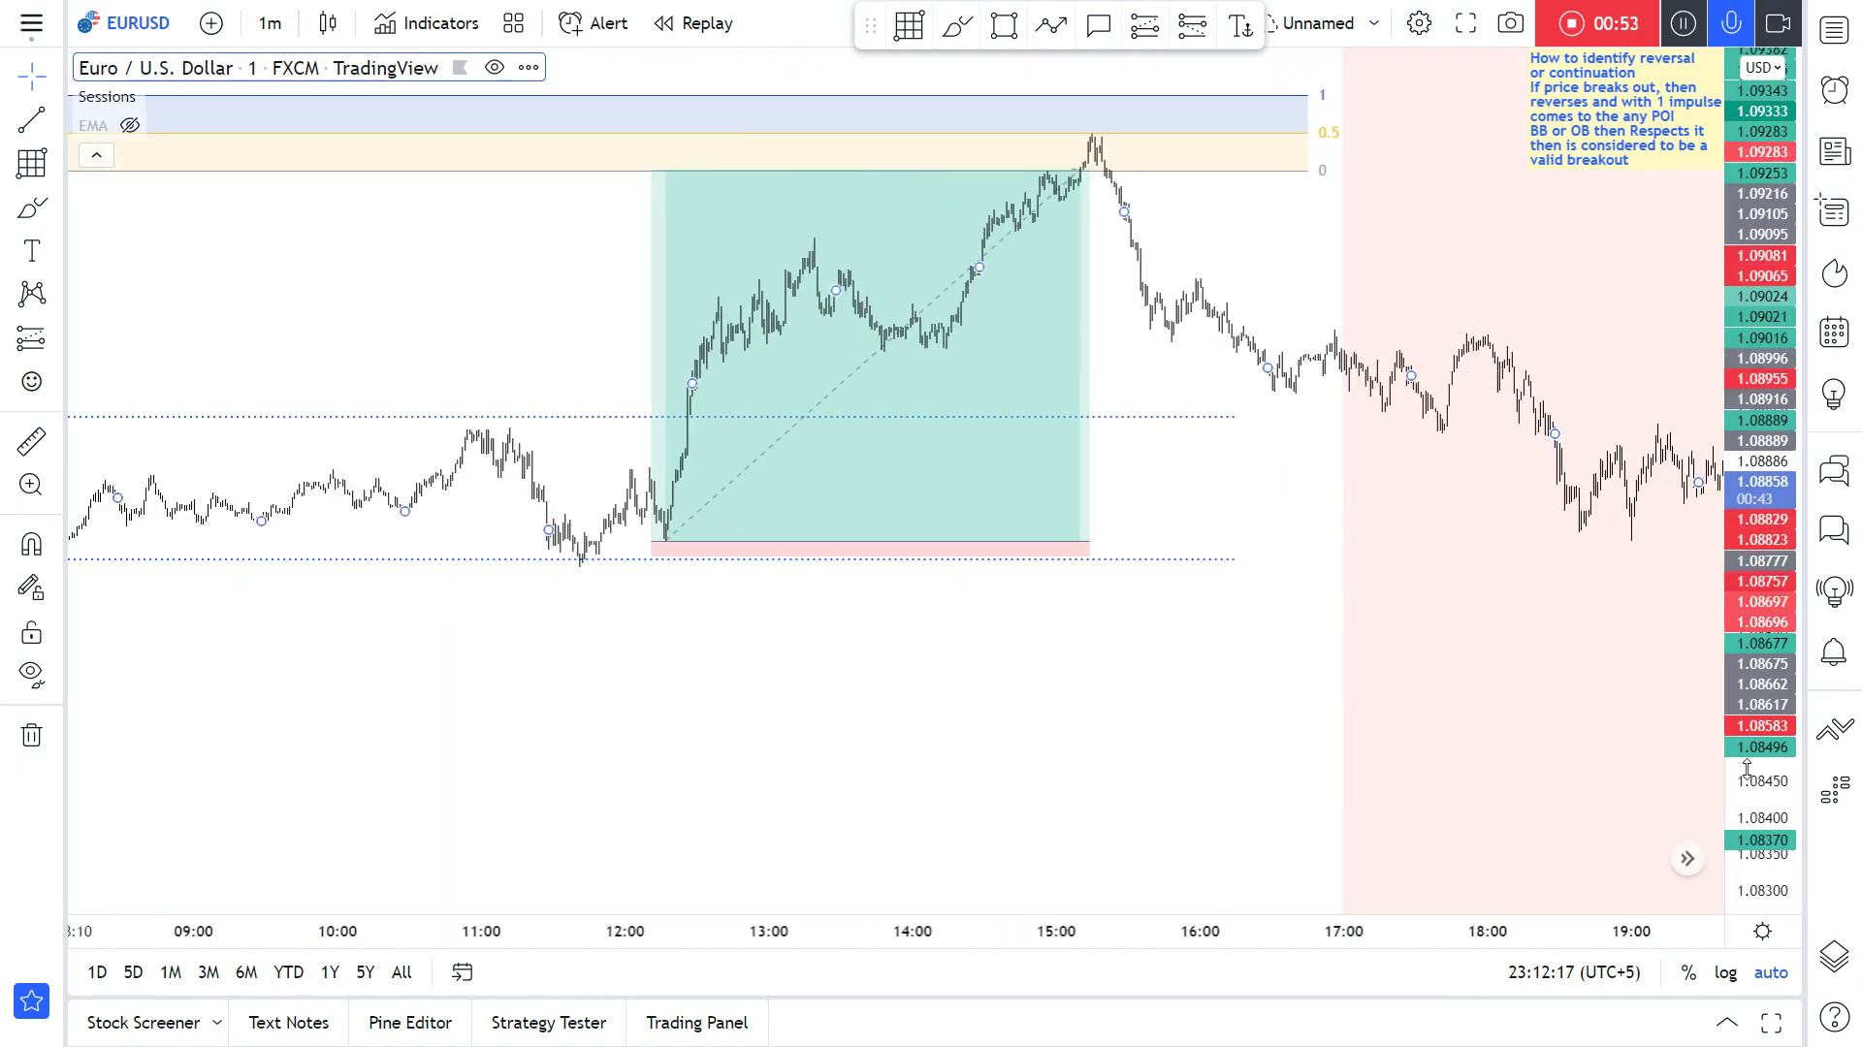
drag(1746, 769, 424, 349)
scroll(504, 511, up, 2)
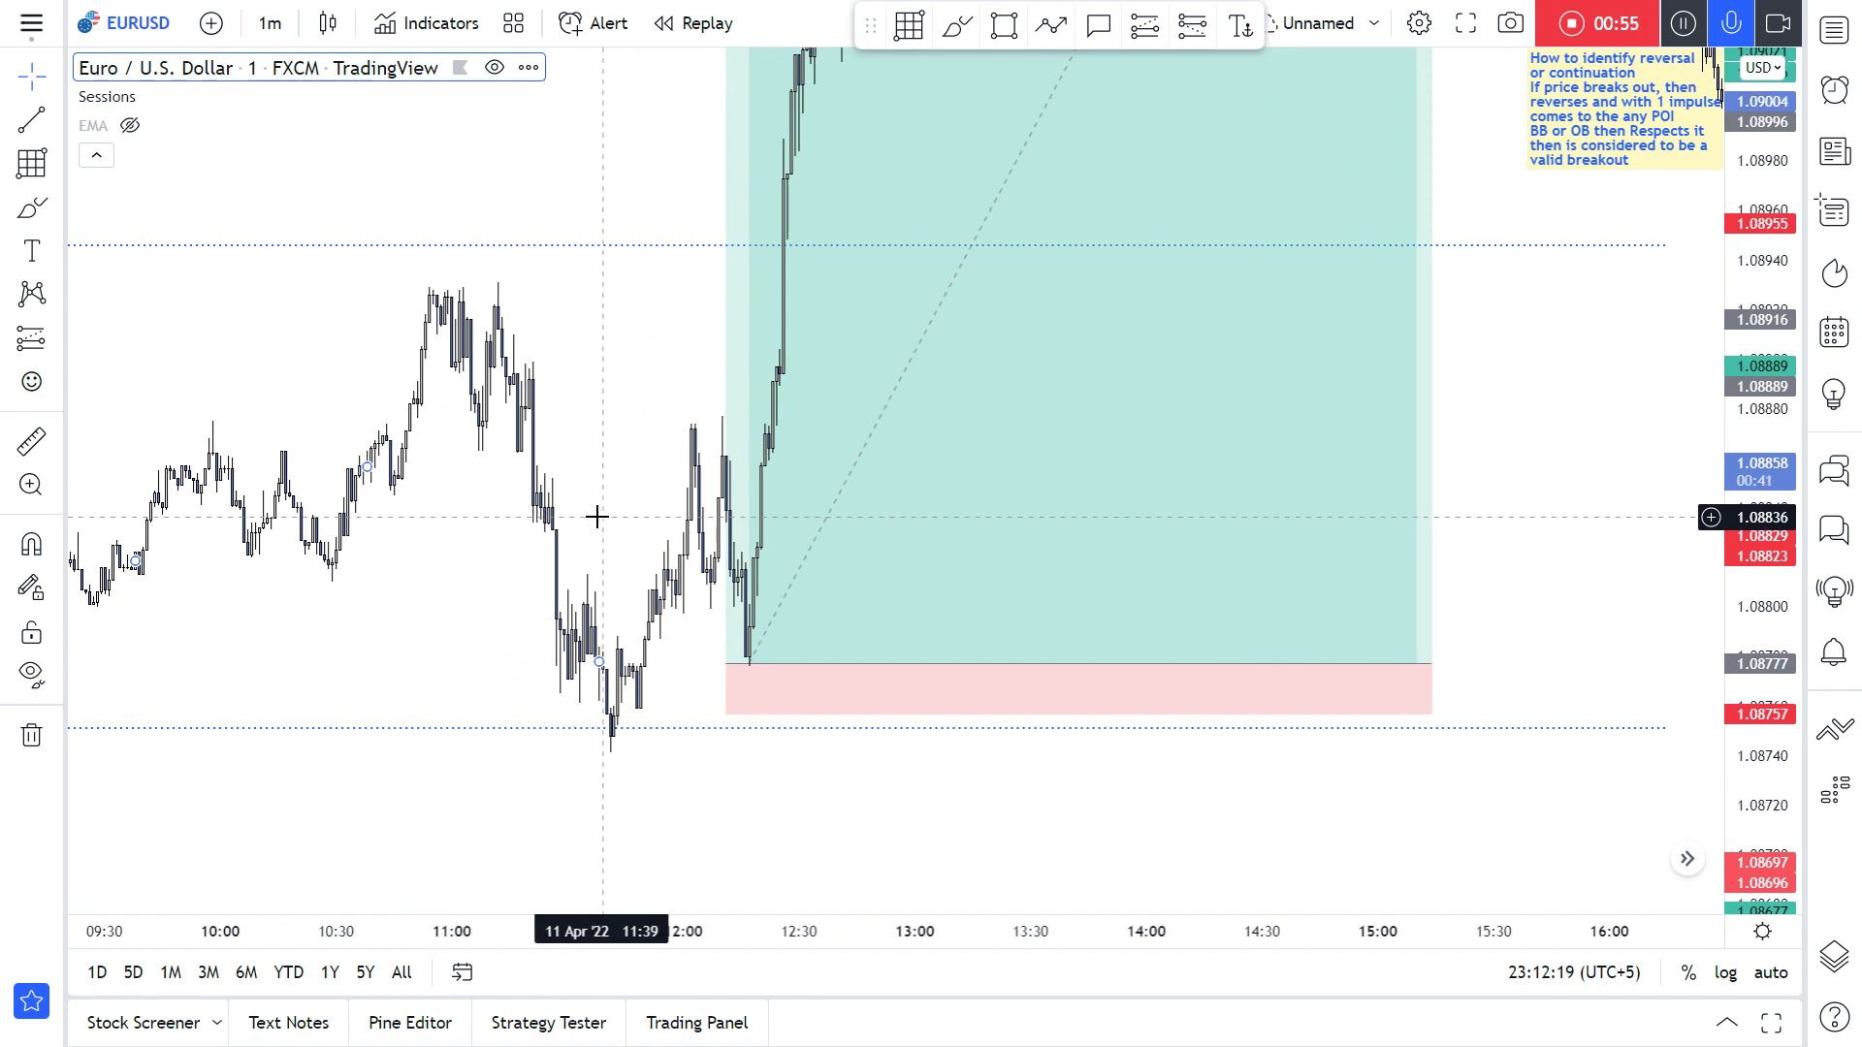
scroll(597, 517, up, 2)
drag(607, 524, 598, 519)
Step: Draw a short horizontal trend line along the minor lows just before the 11 April sweep, from about 11:27 to 11:40
key(alt+t)
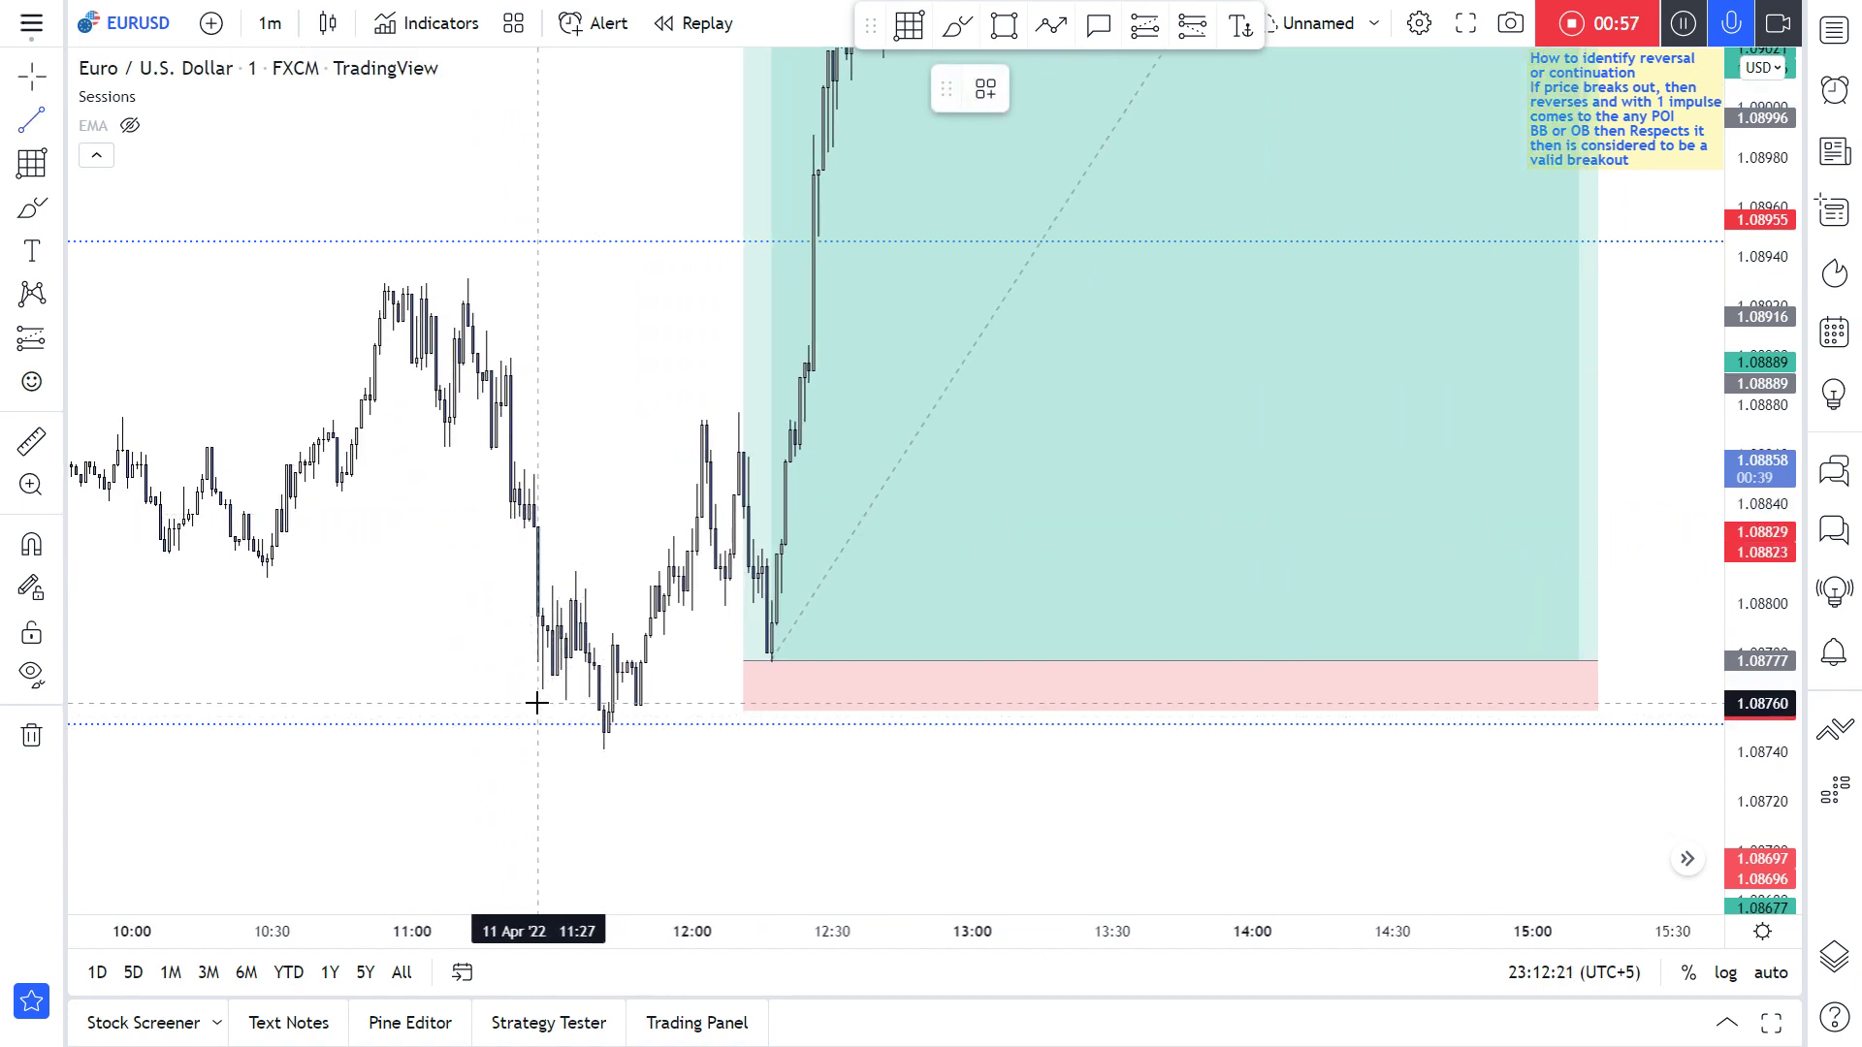
click(608, 697)
click(600, 579)
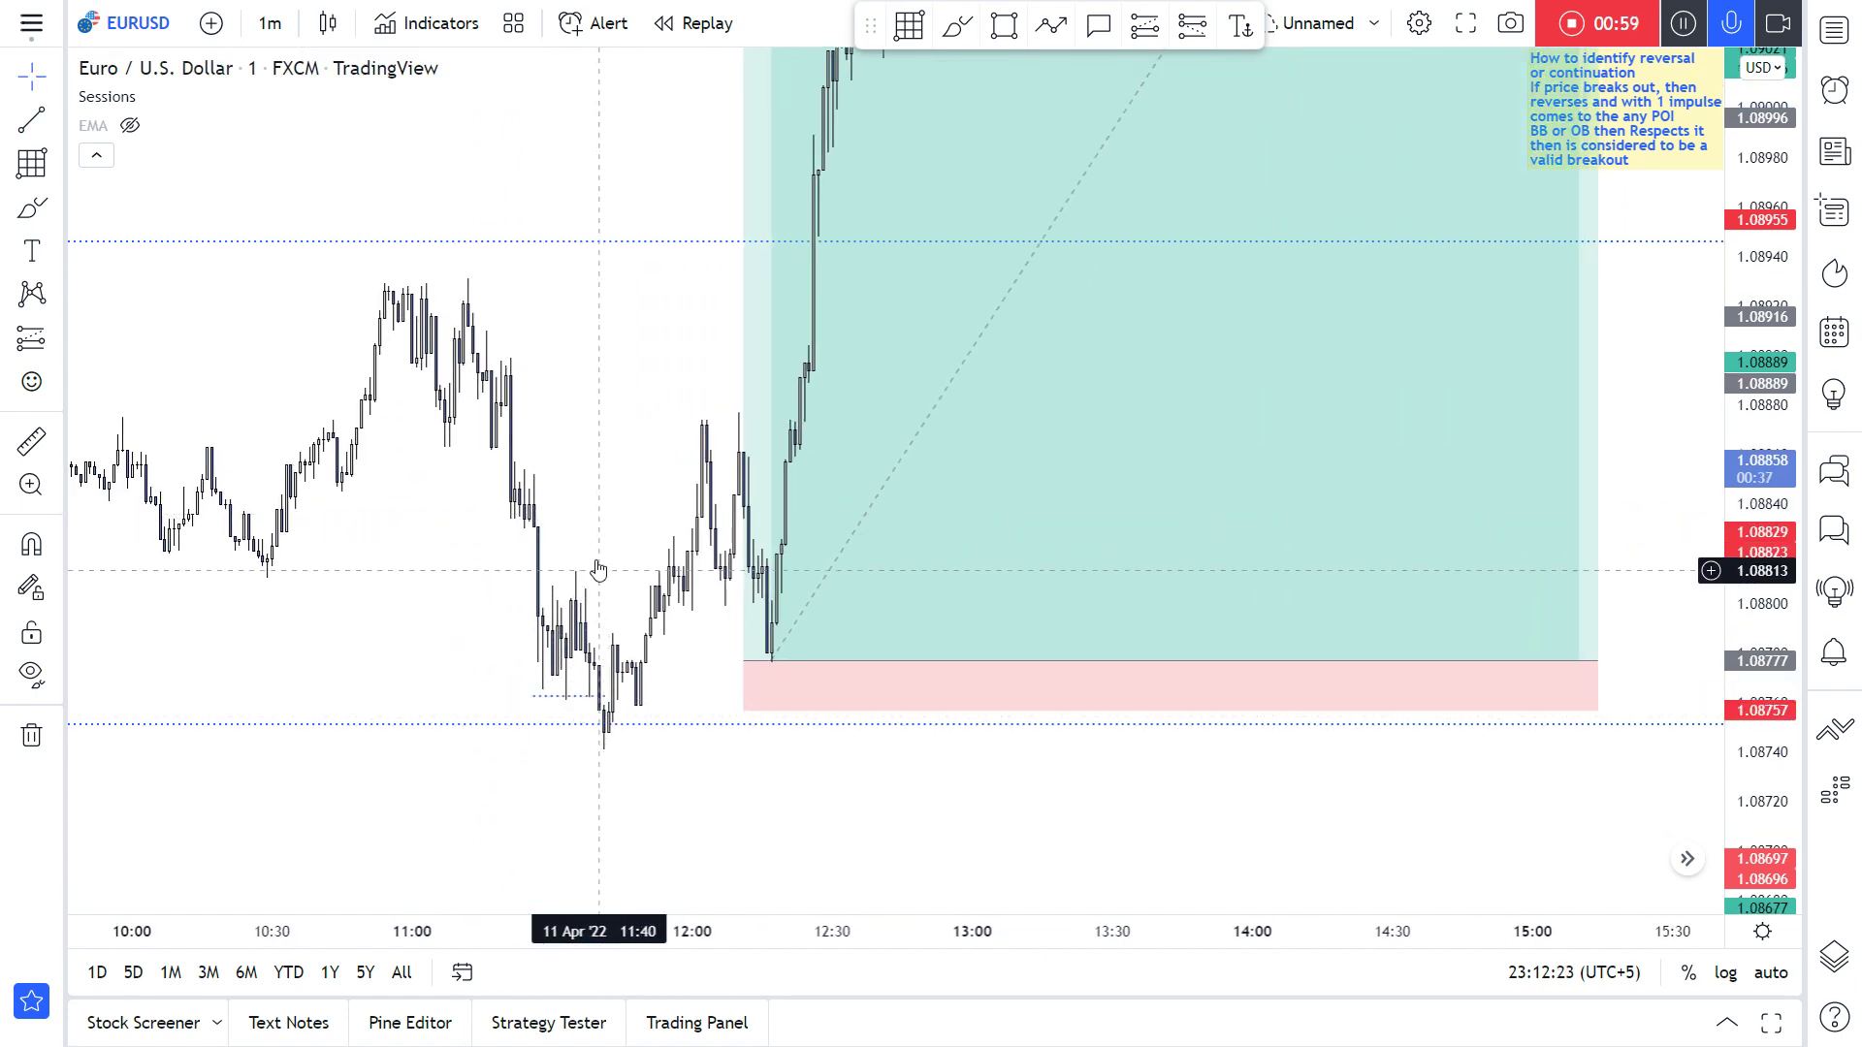
Step: Draw a horizontal trend line at 1.08813 from 11:35 to 11:55 and apply the BOS U drawing template to it
key(alt+t)
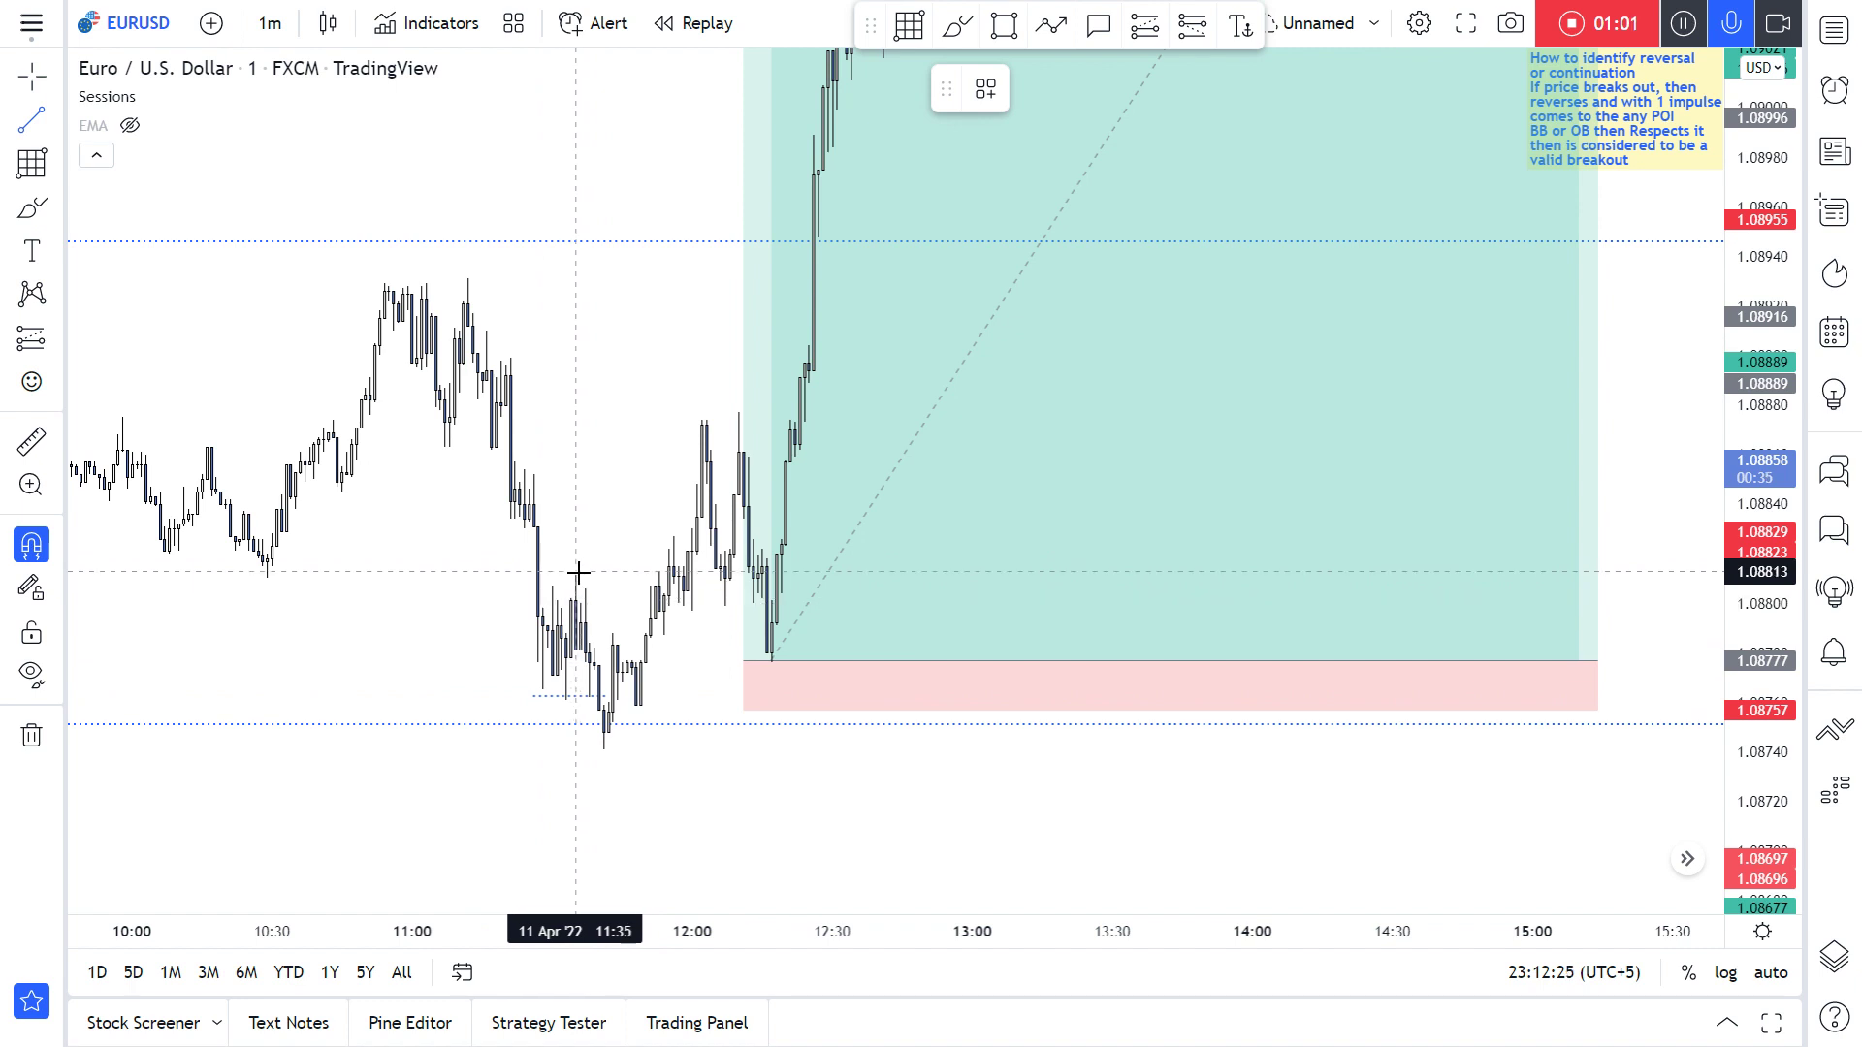
click(575, 572)
click(669, 572)
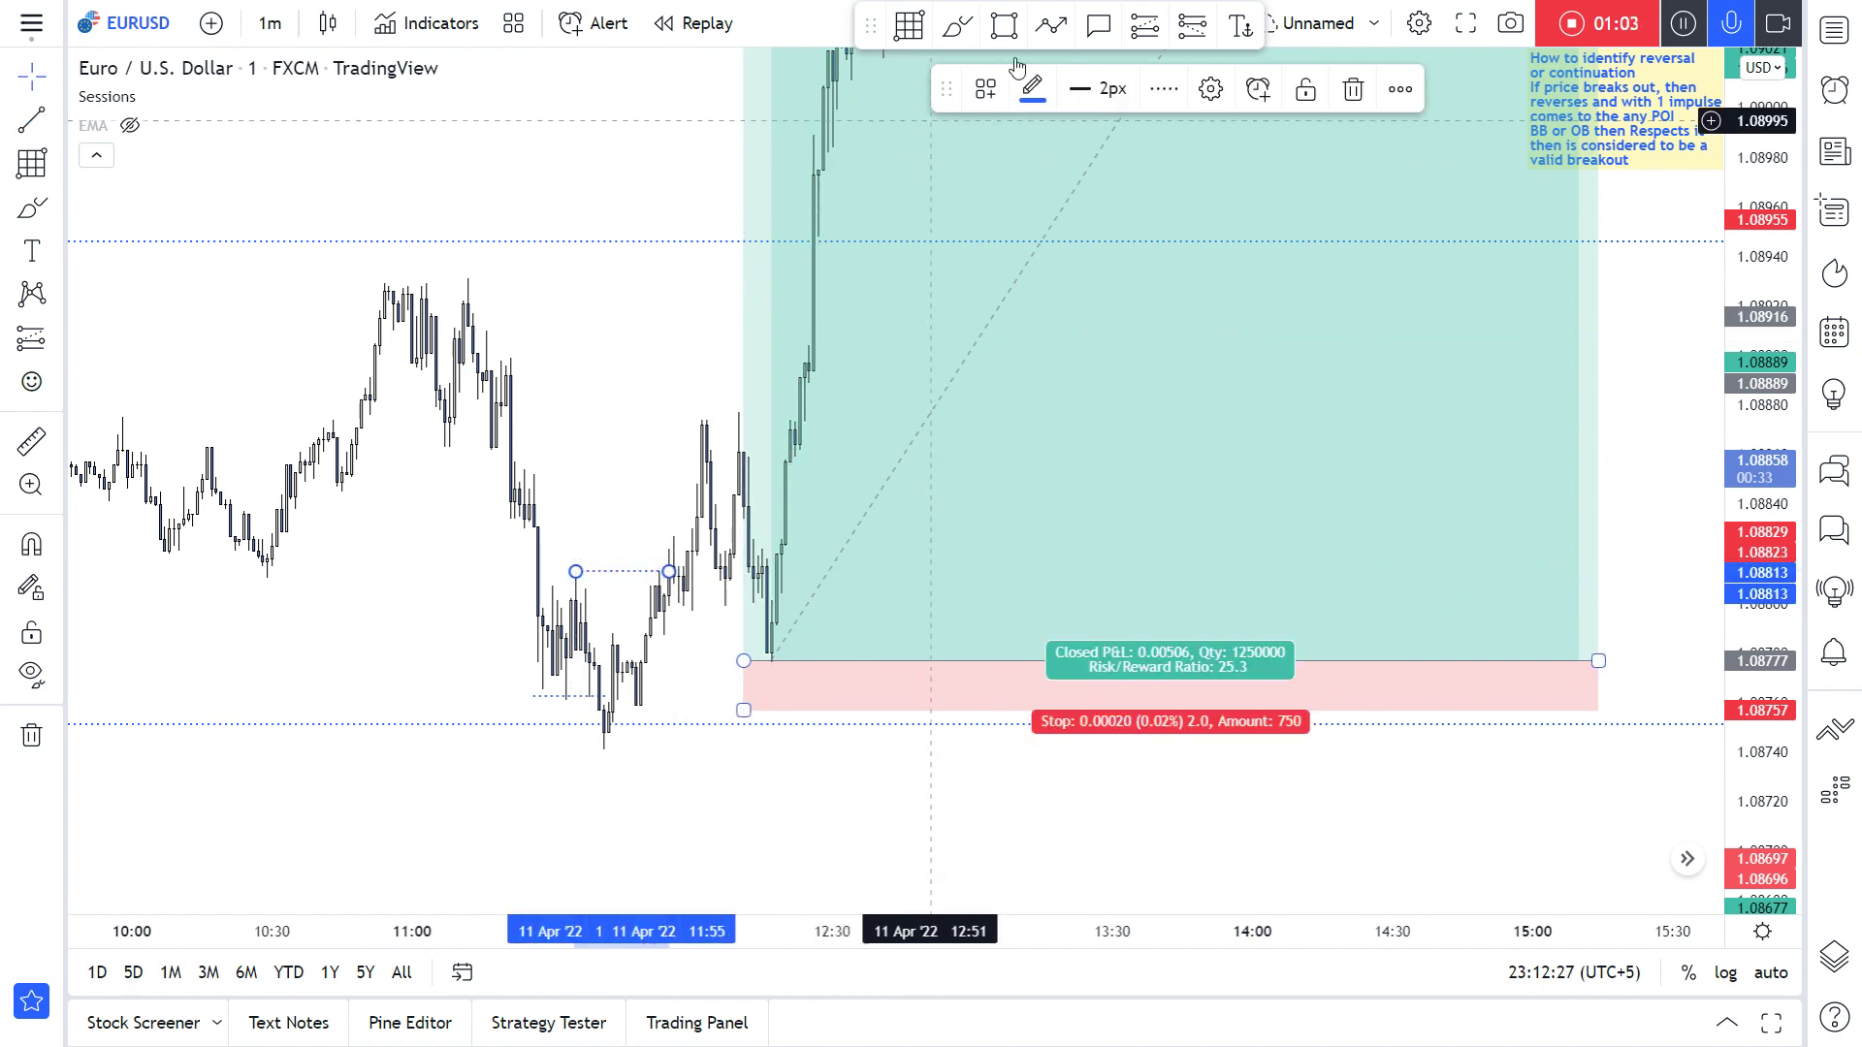
click(984, 107)
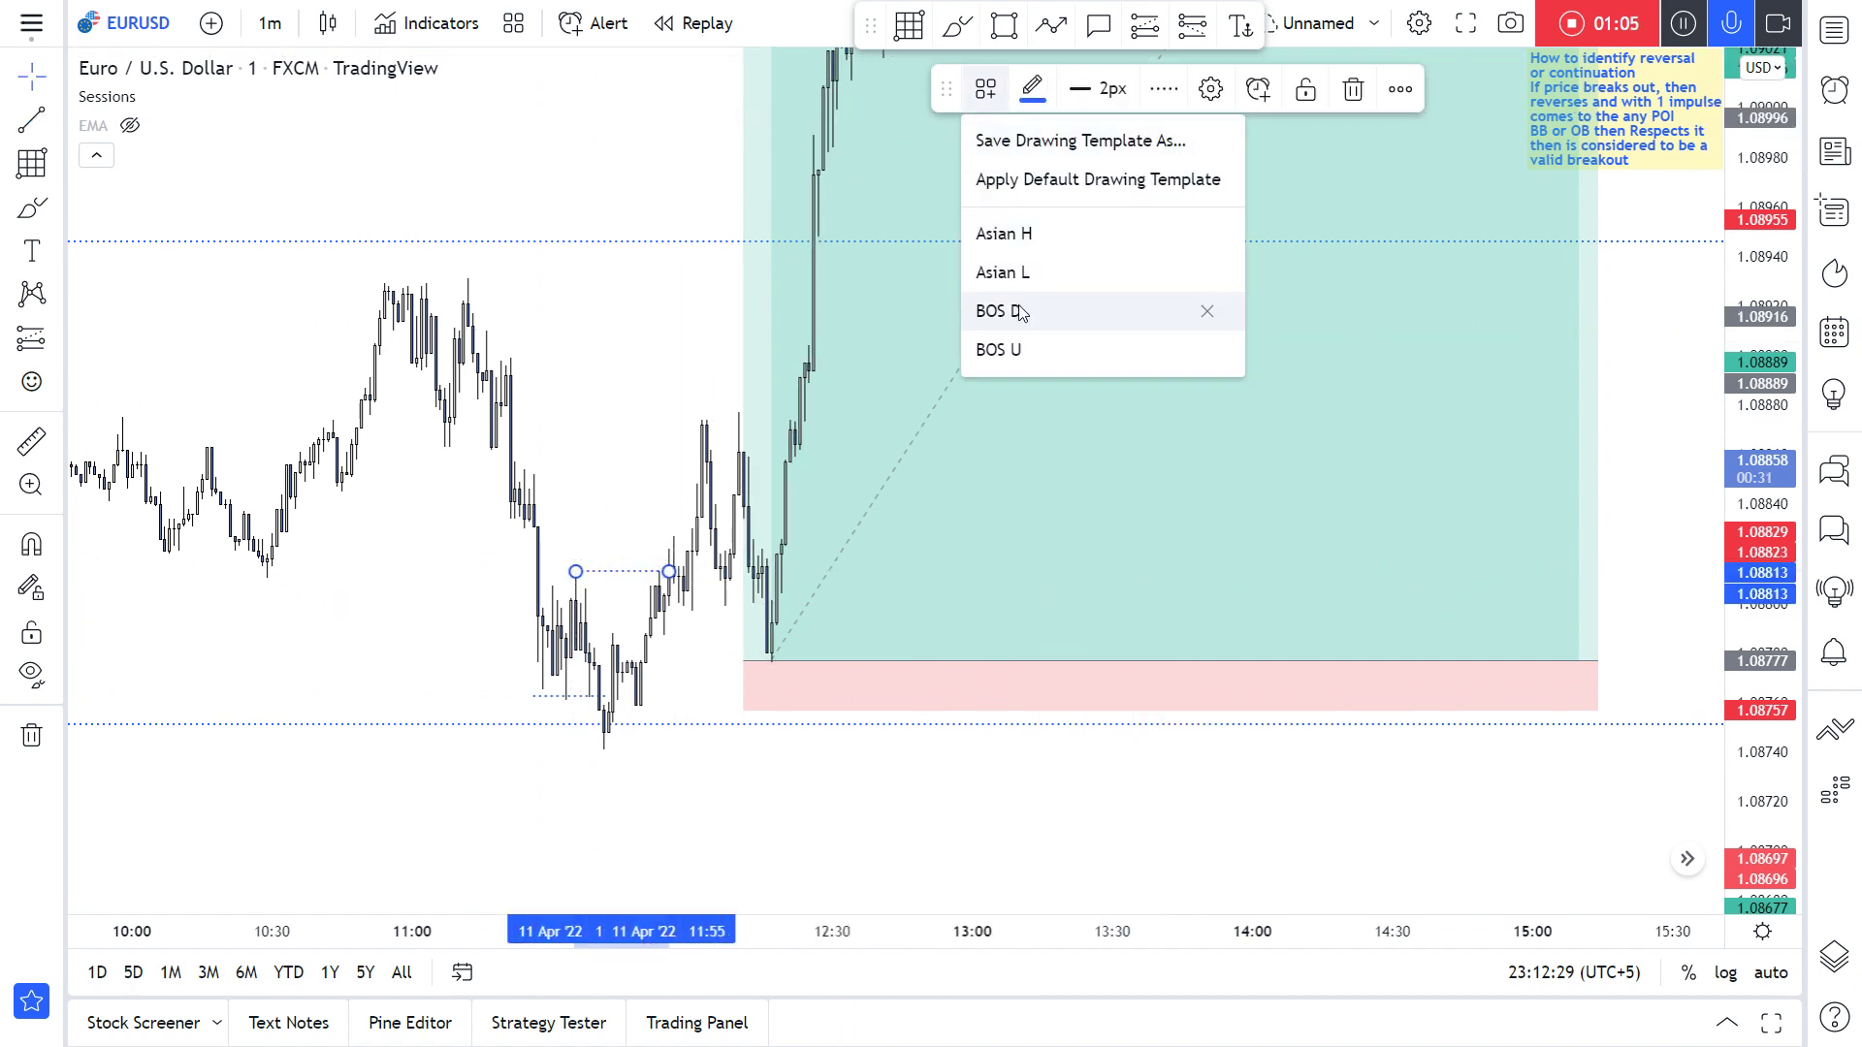
click(1026, 360)
click(649, 416)
Step: Draw a rectangle over the order block below the BOS, from about 11:49 to 12:46 between roughly 1.08777 and 1.08759
scroll(648, 407, up, 3)
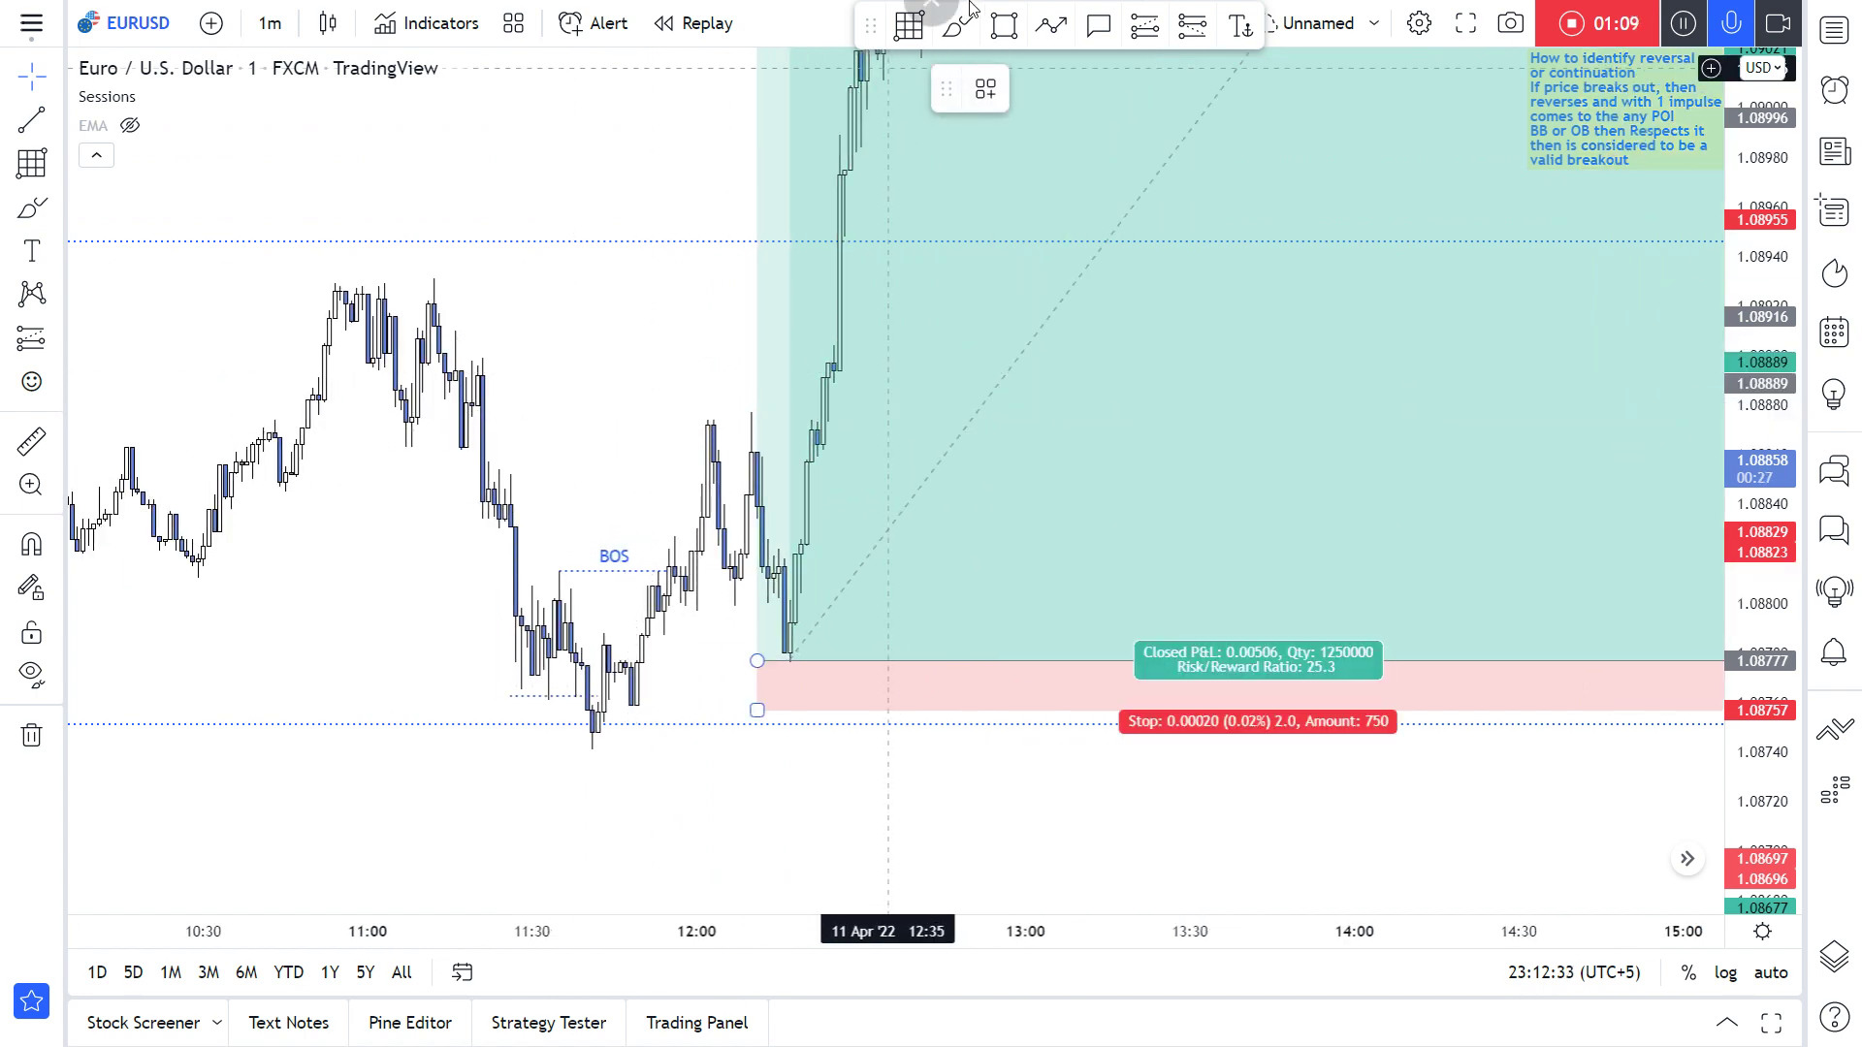
click(1006, 26)
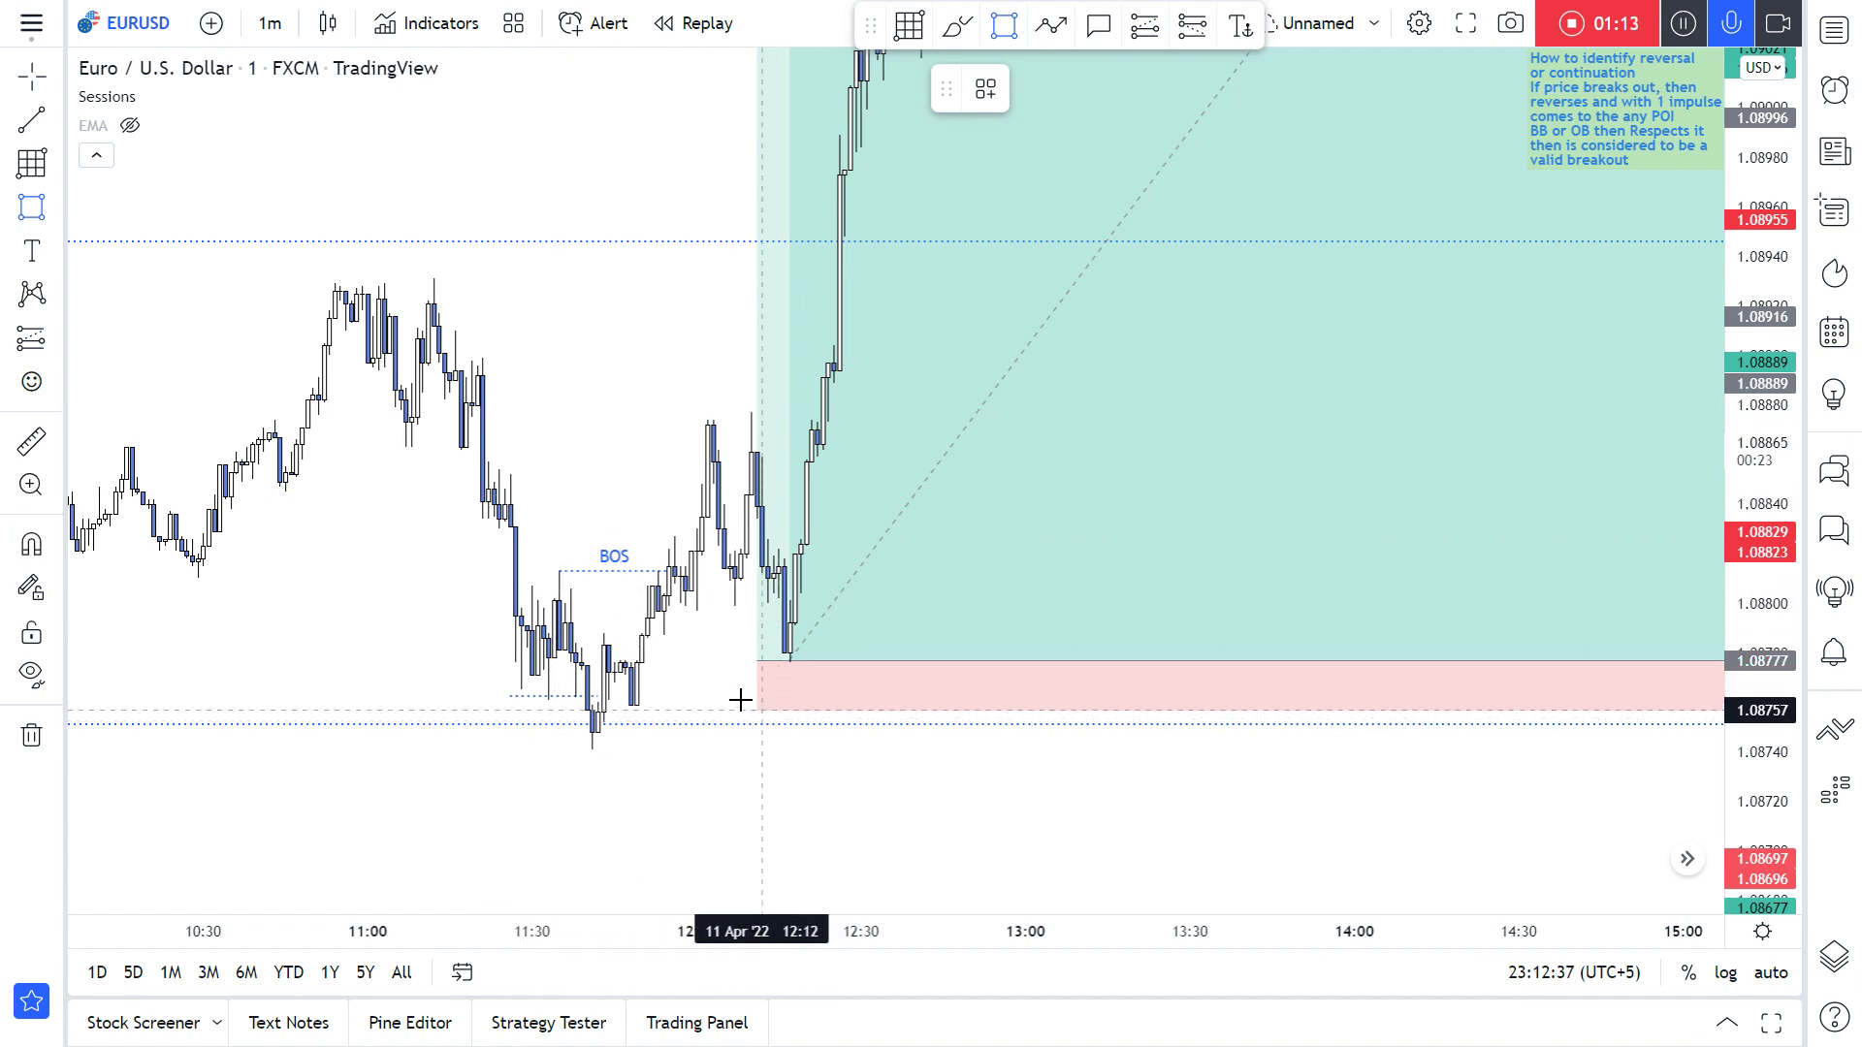
mouse_move(636, 660)
mouse_down()
mouse_move(635, 706)
mouse_move(948, 705)
mouse_up()
click(611, 572)
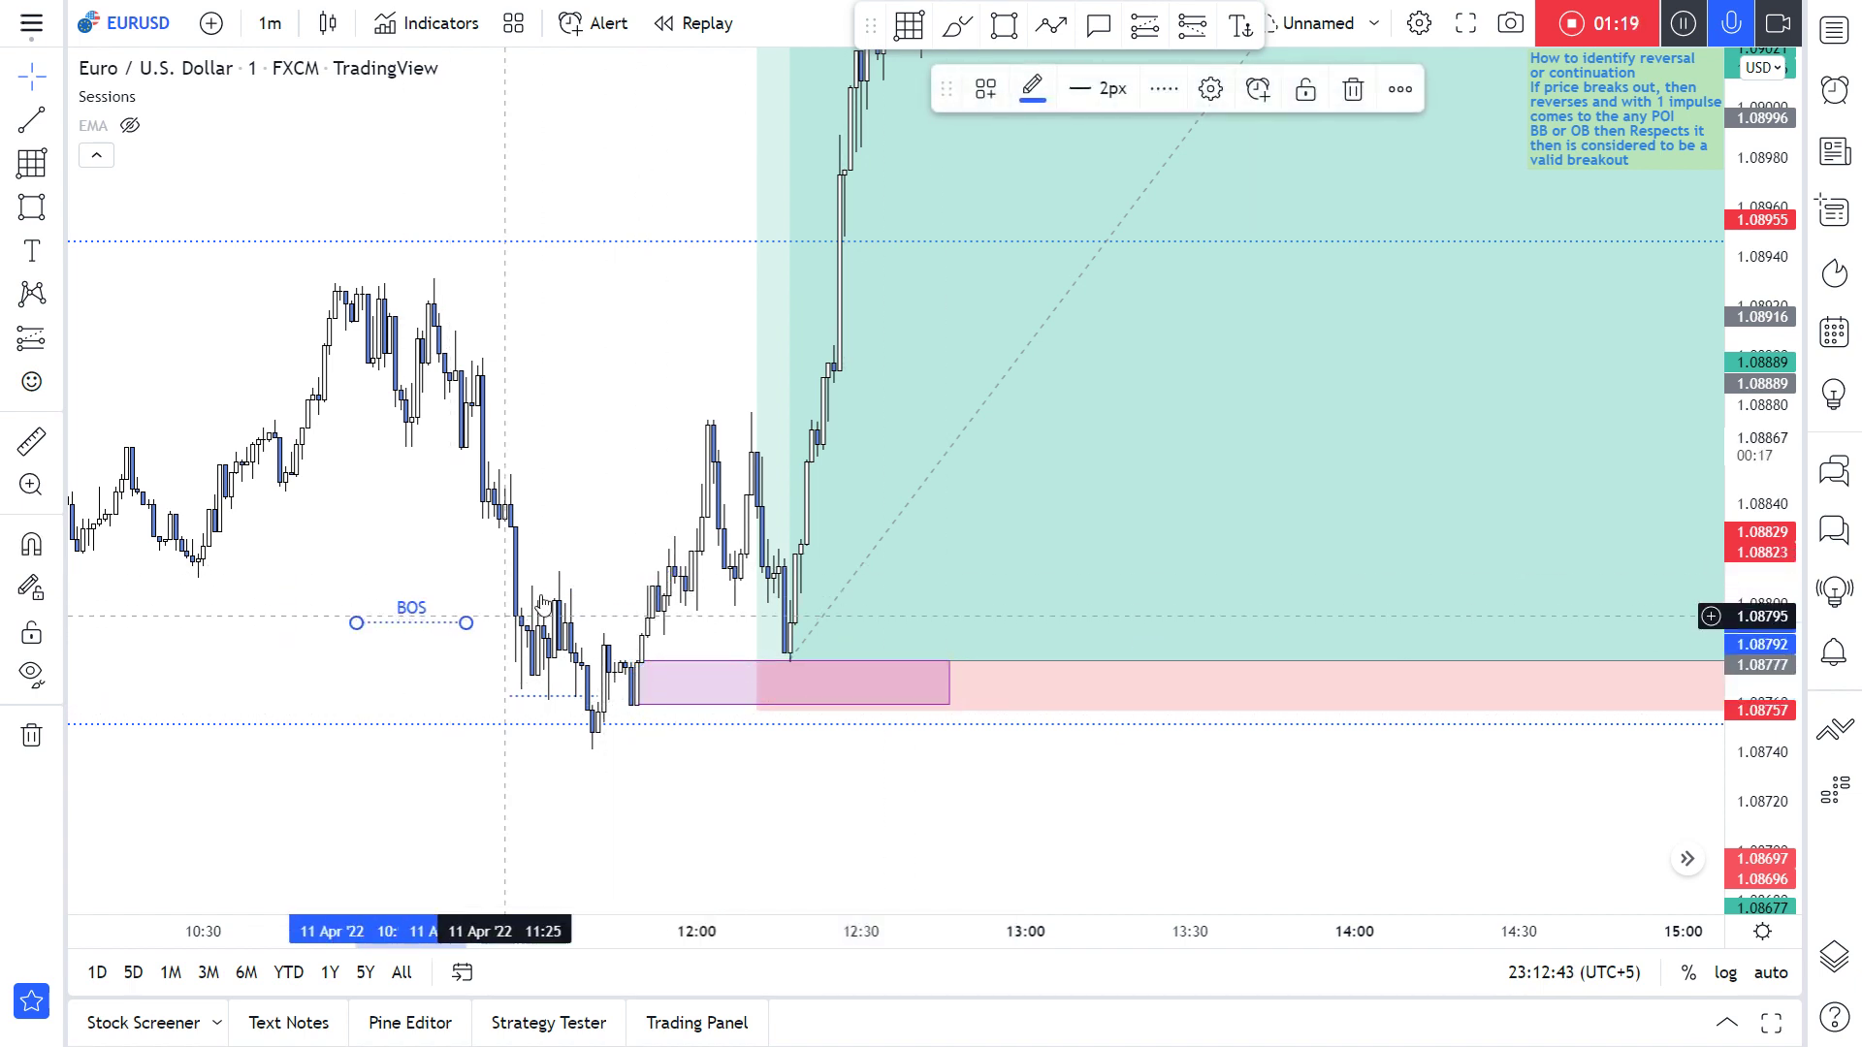
Step: Switch the chart back to the 15-minute interval and reset the price scale to fit the data
drag(577, 465, 403, 678)
text(15)
key(Return)
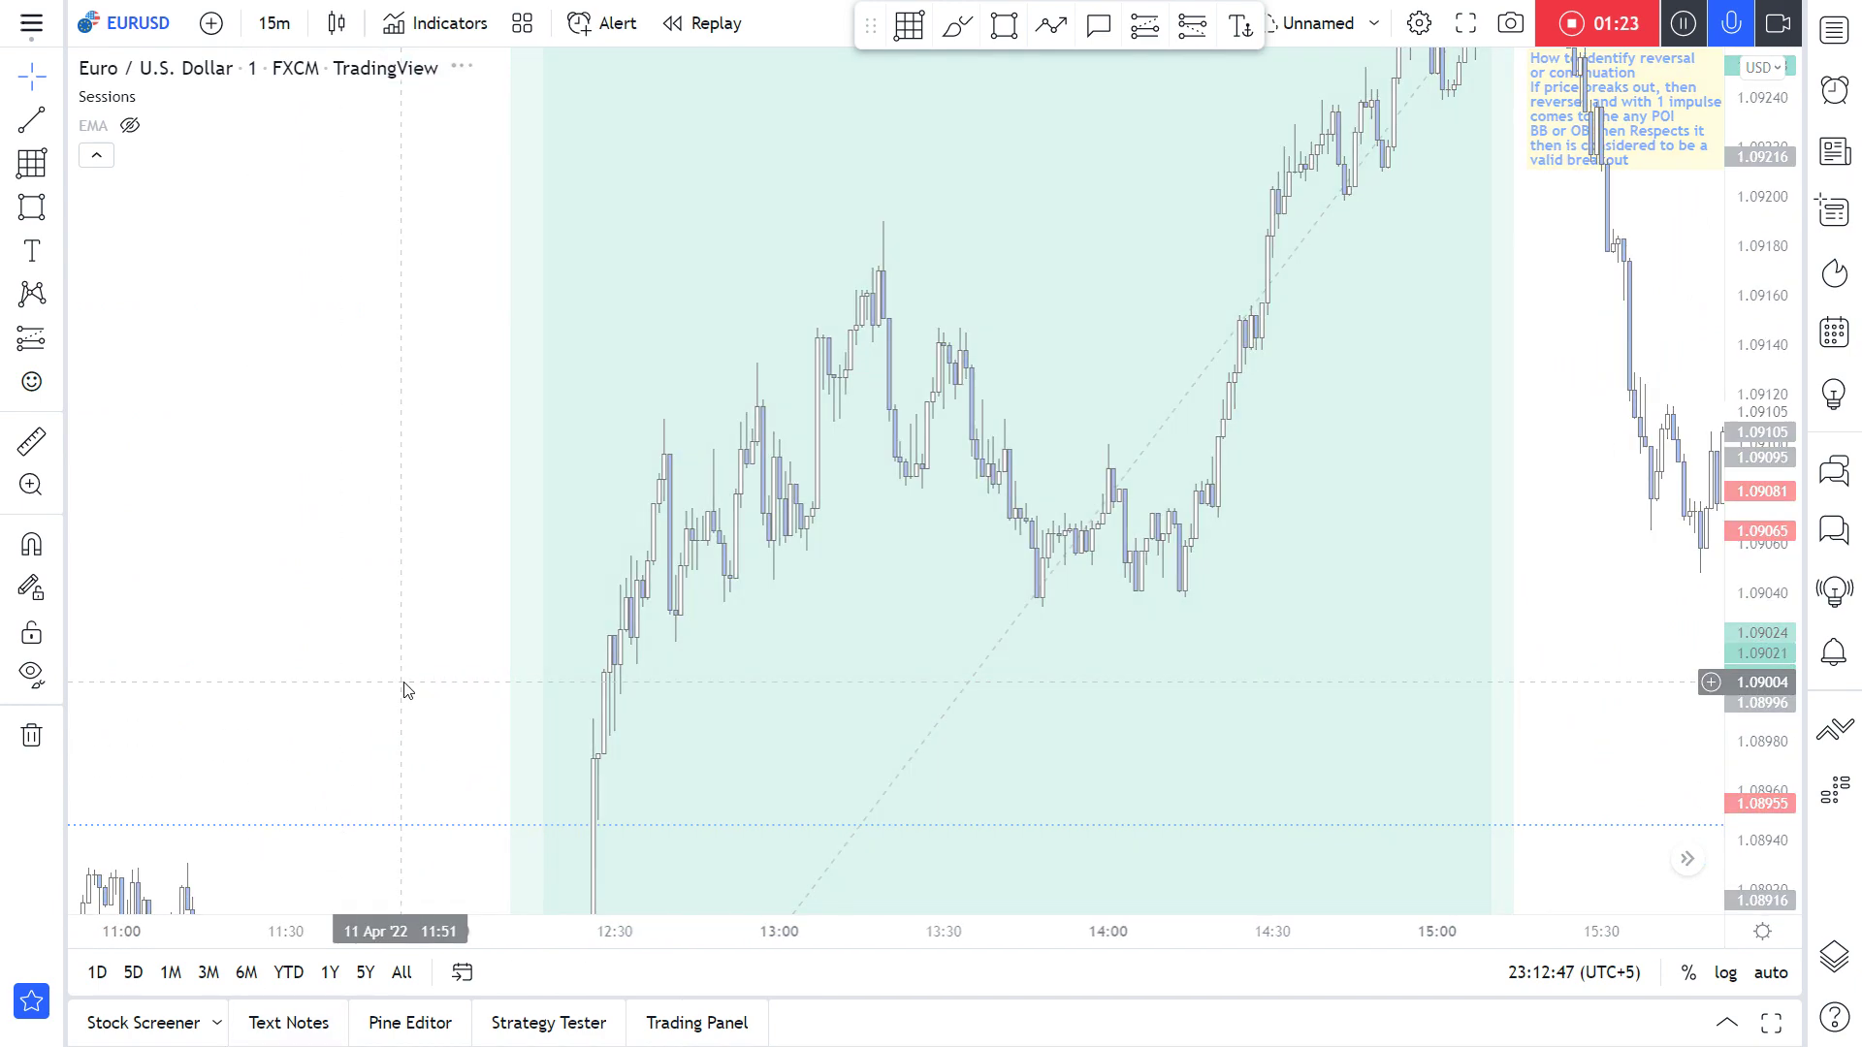
double_click(1784, 536)
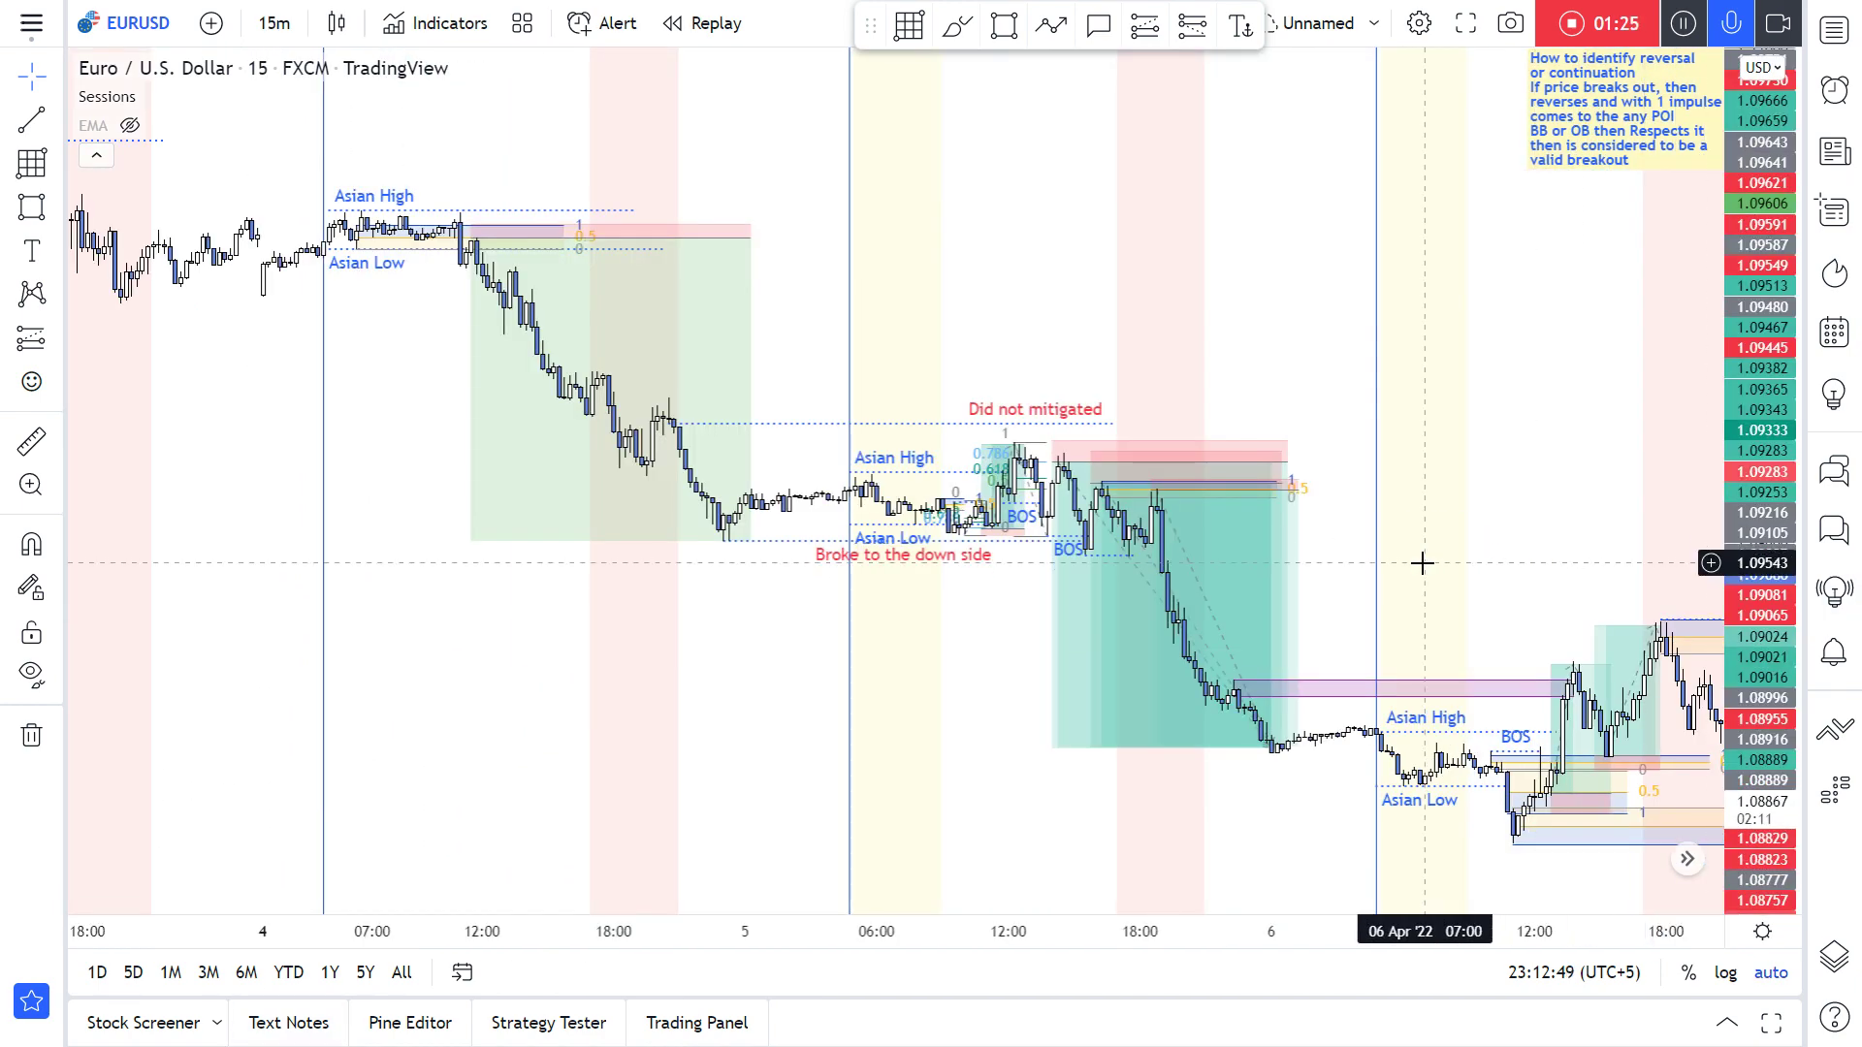
Step: Place a short position at the 11 April high inside the upper supply zone, with entry at about 1.0933
drag(1505, 520, 373, 543)
drag(1461, 550, 125, 539)
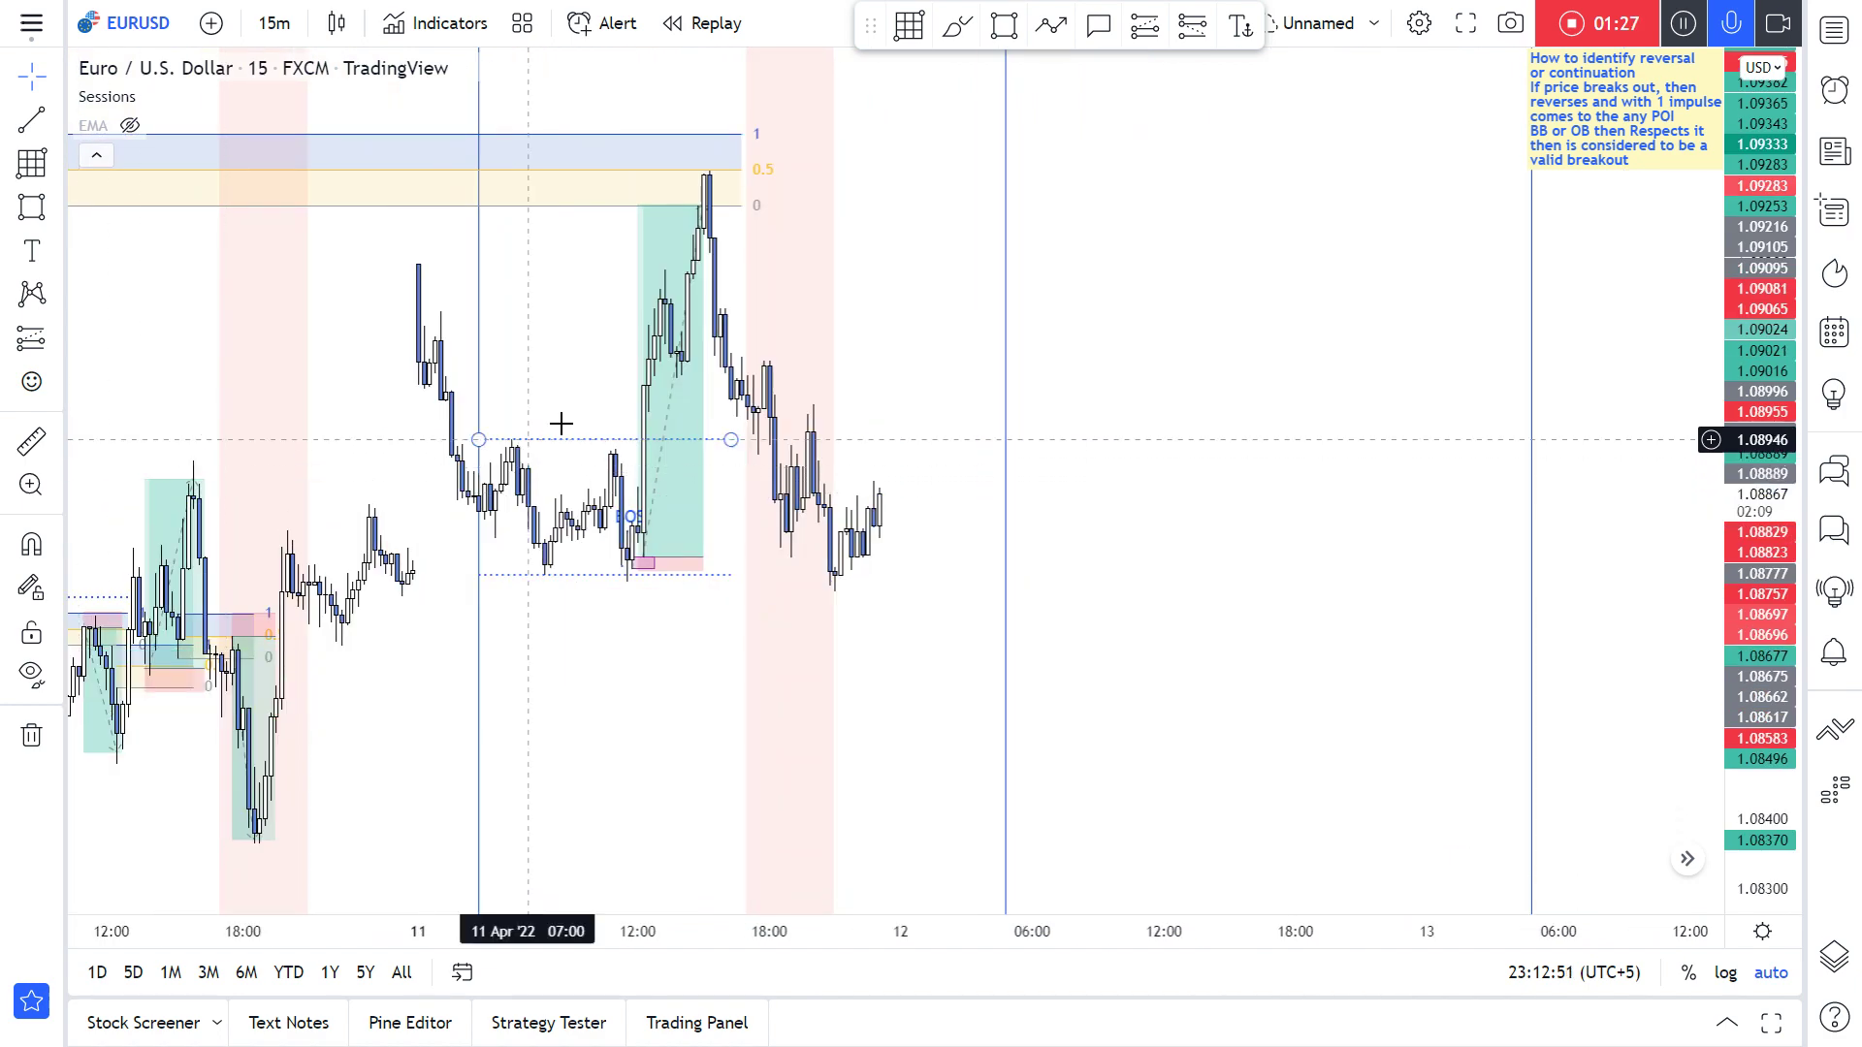
drag(260, 362, 1023, 355)
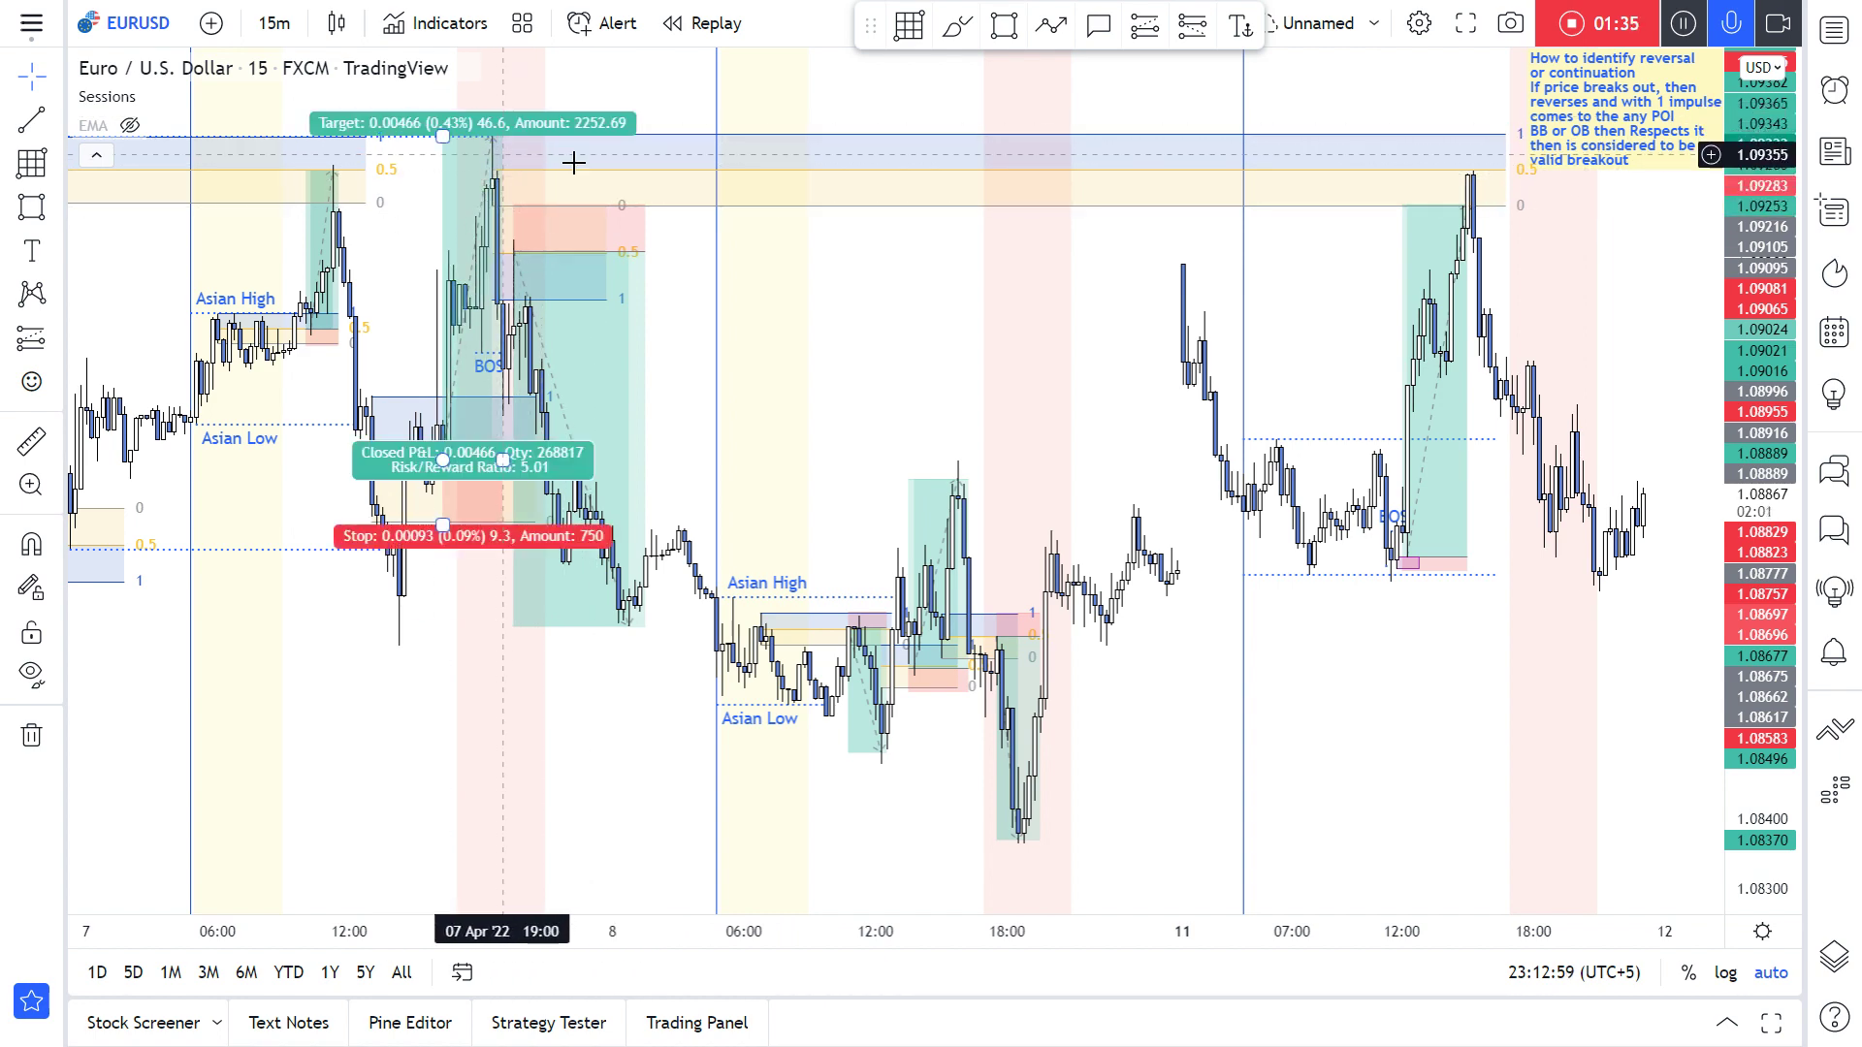
drag(852, 287, 573, 224)
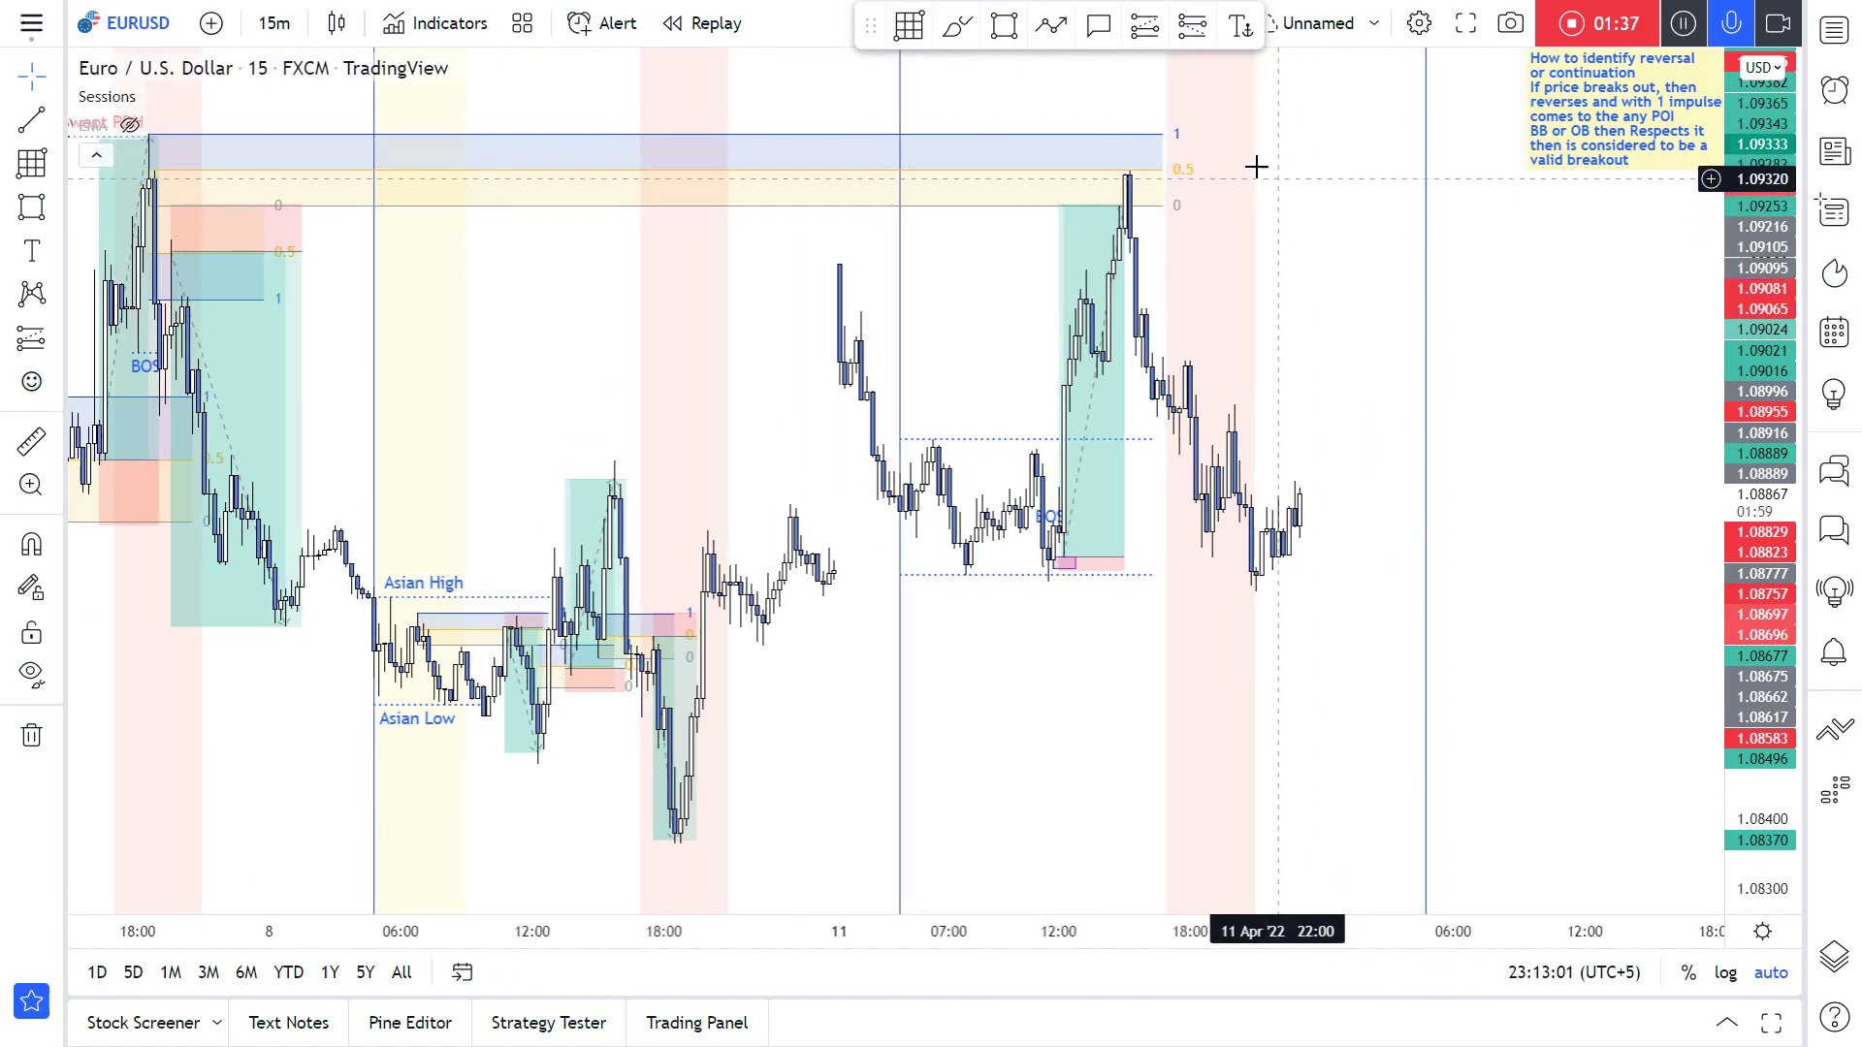
click(1047, 132)
click(1192, 26)
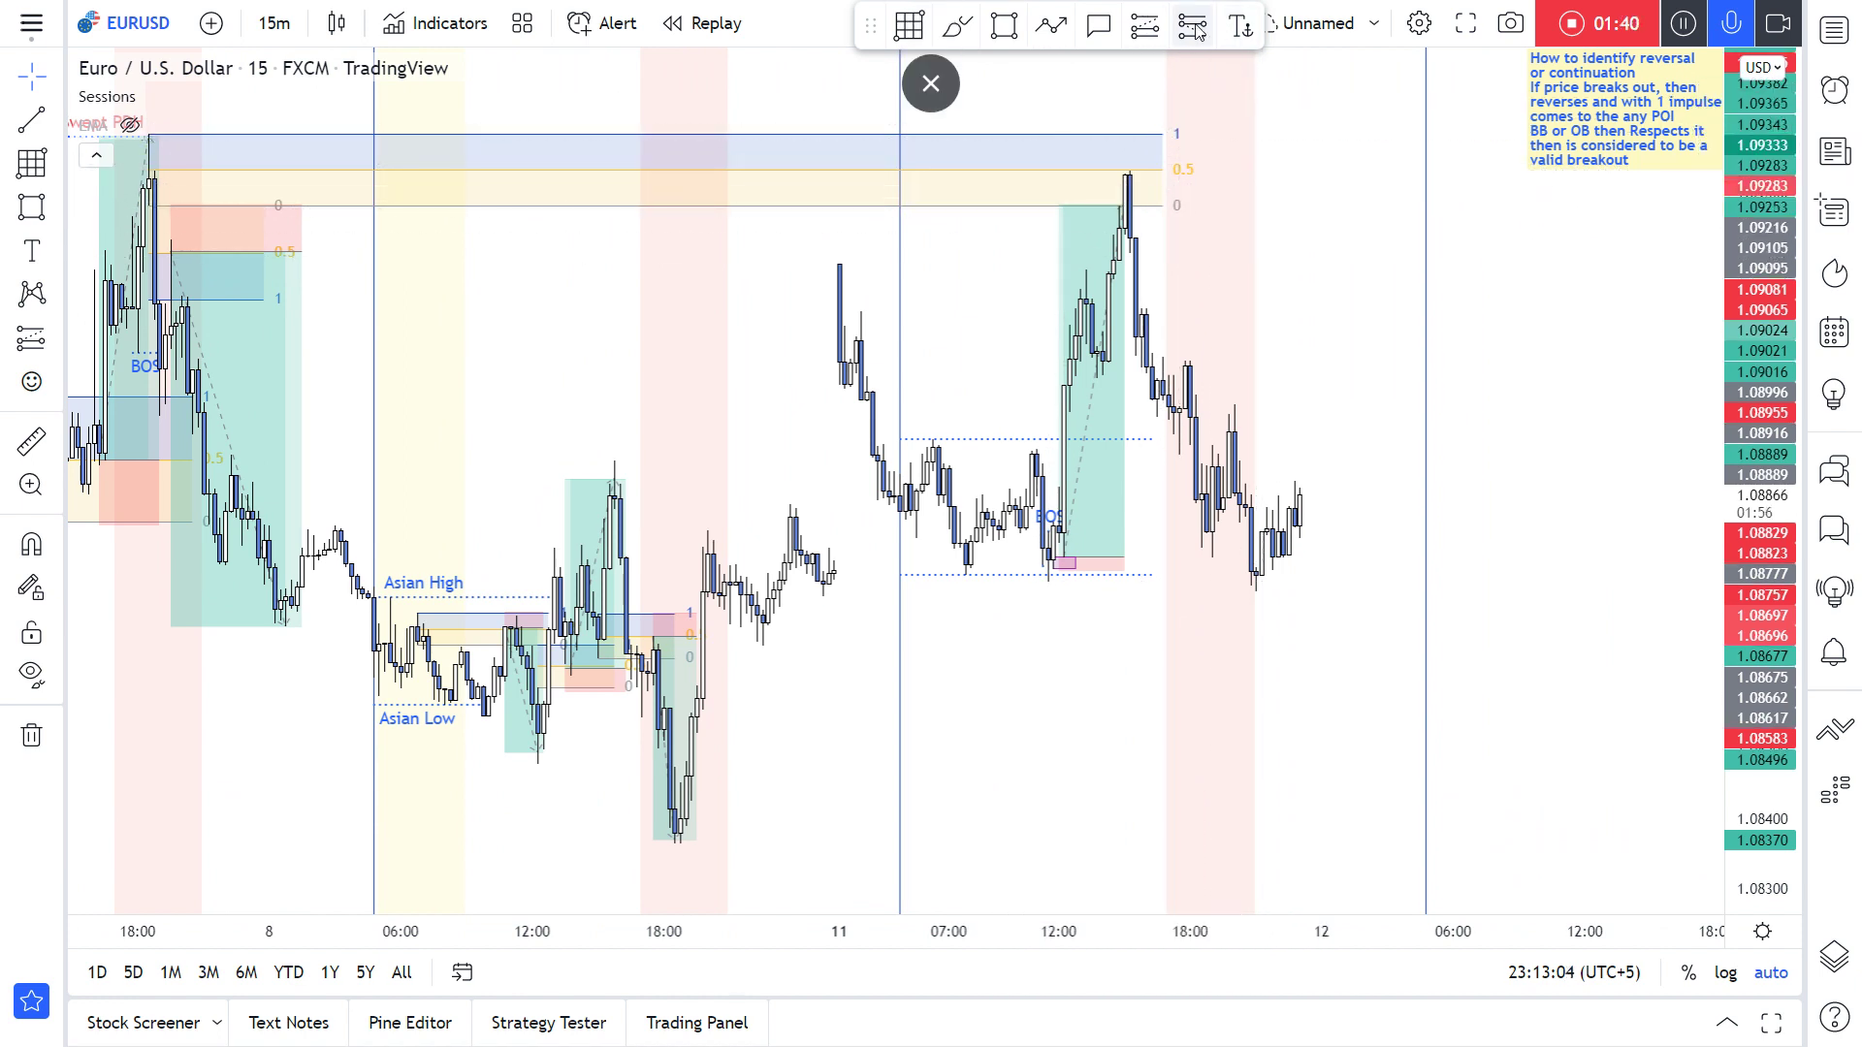
click(1120, 172)
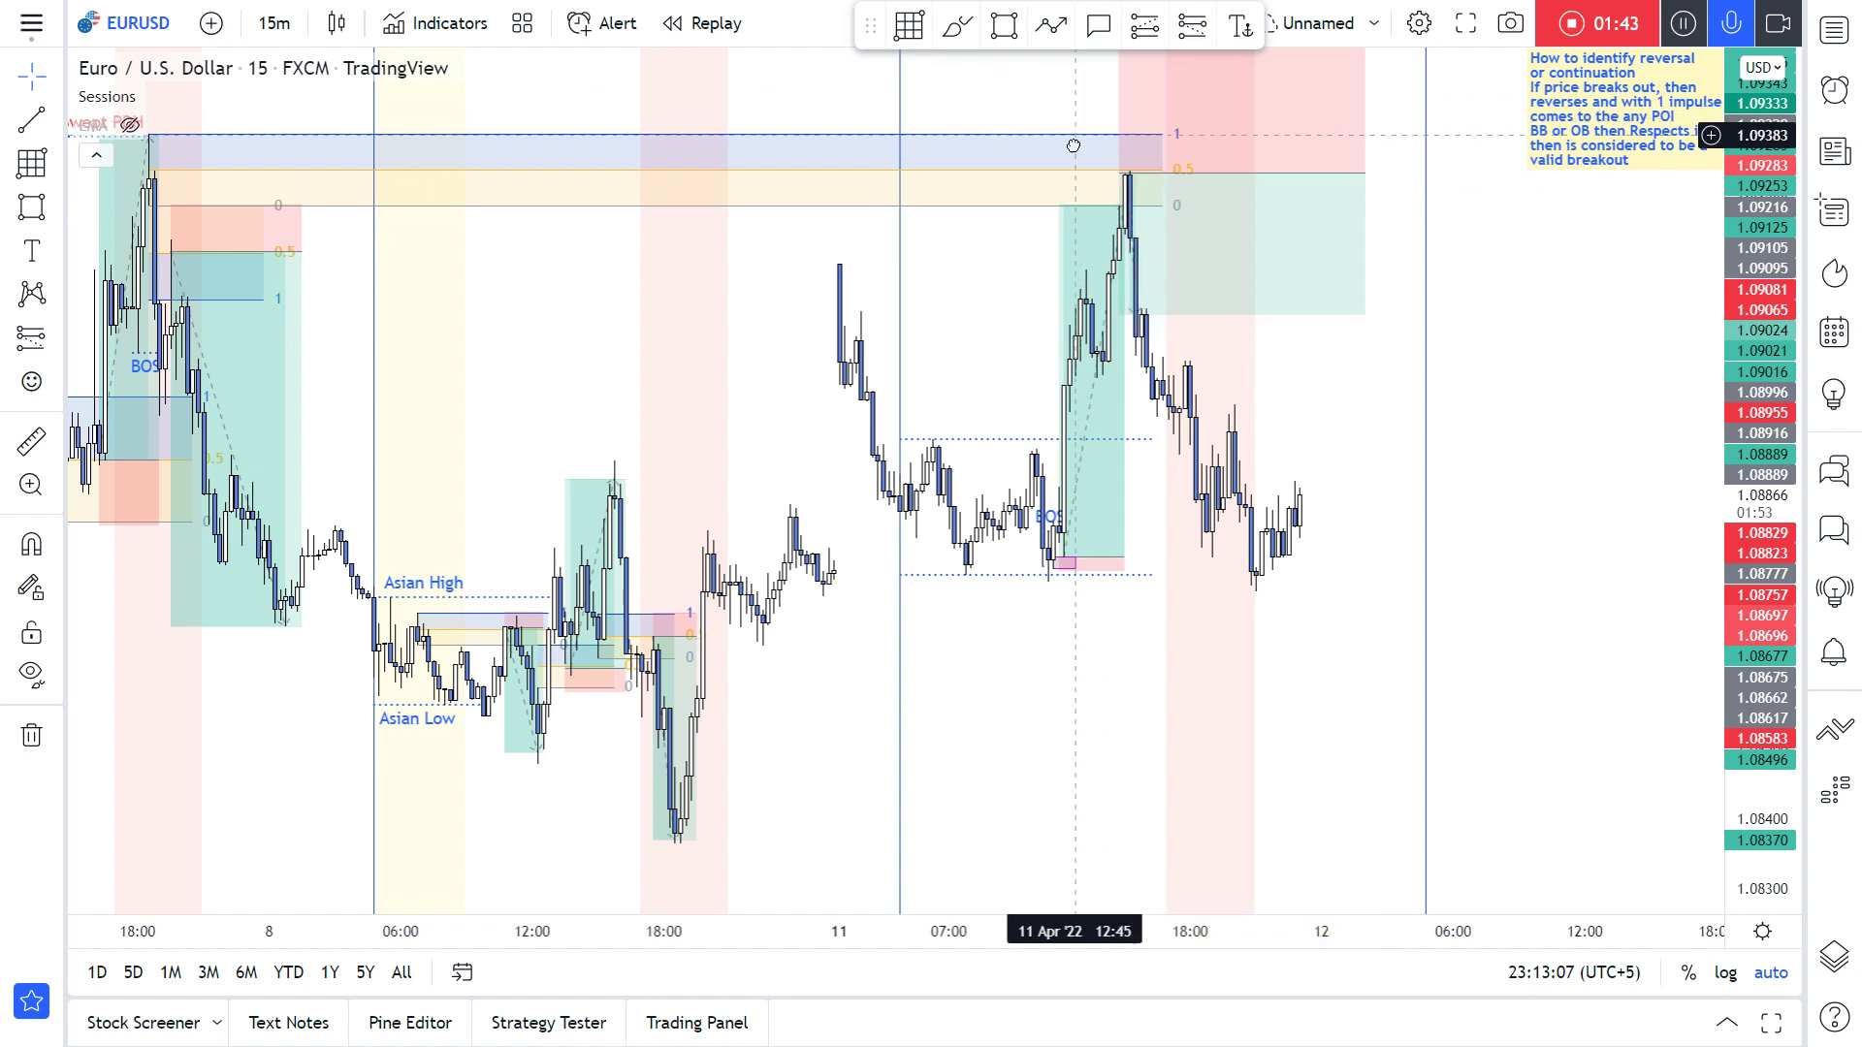
Step: Set the short position's stop to 5.9 pips and target to 55.8 pips, and shorten it to end near the latest candles
drag(1047, 186, 1004, 186)
drag(903, 149, 911, 150)
drag(1780, 329, 1780, 412)
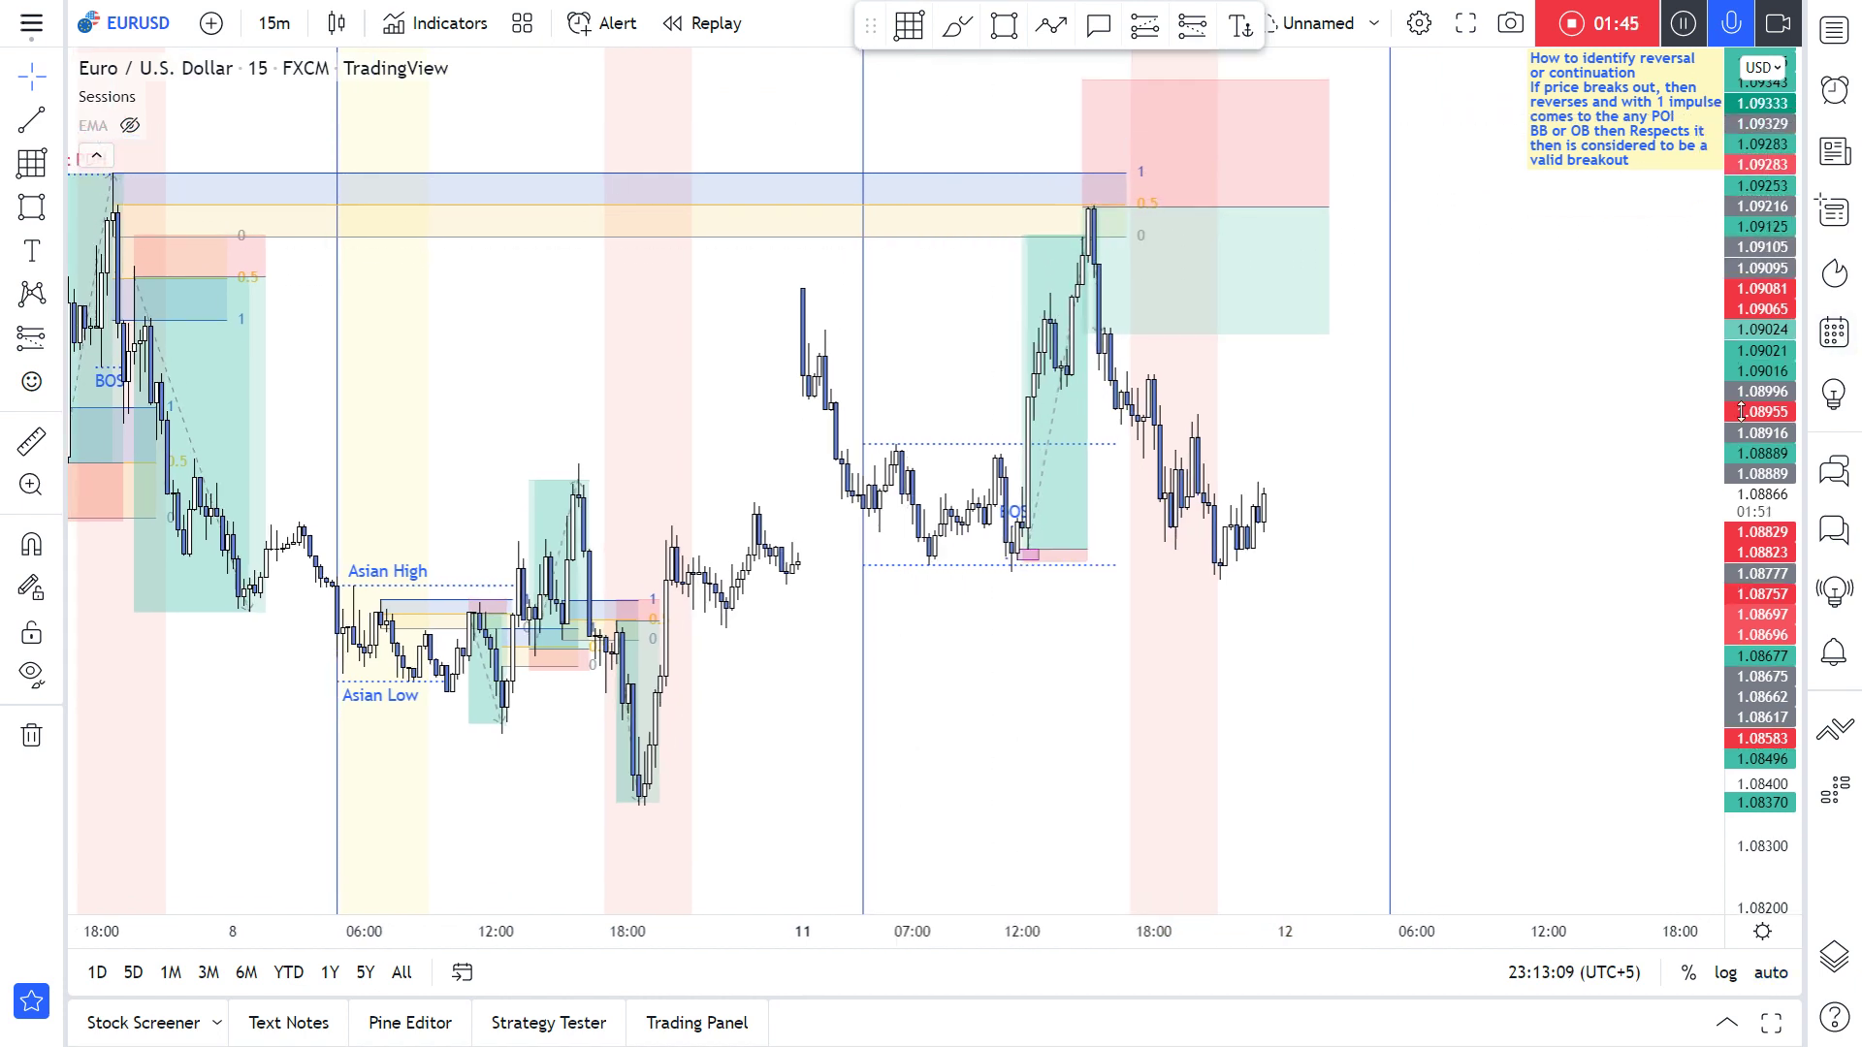
drag(1534, 316, 1417, 279)
drag(1046, 85, 1047, 180)
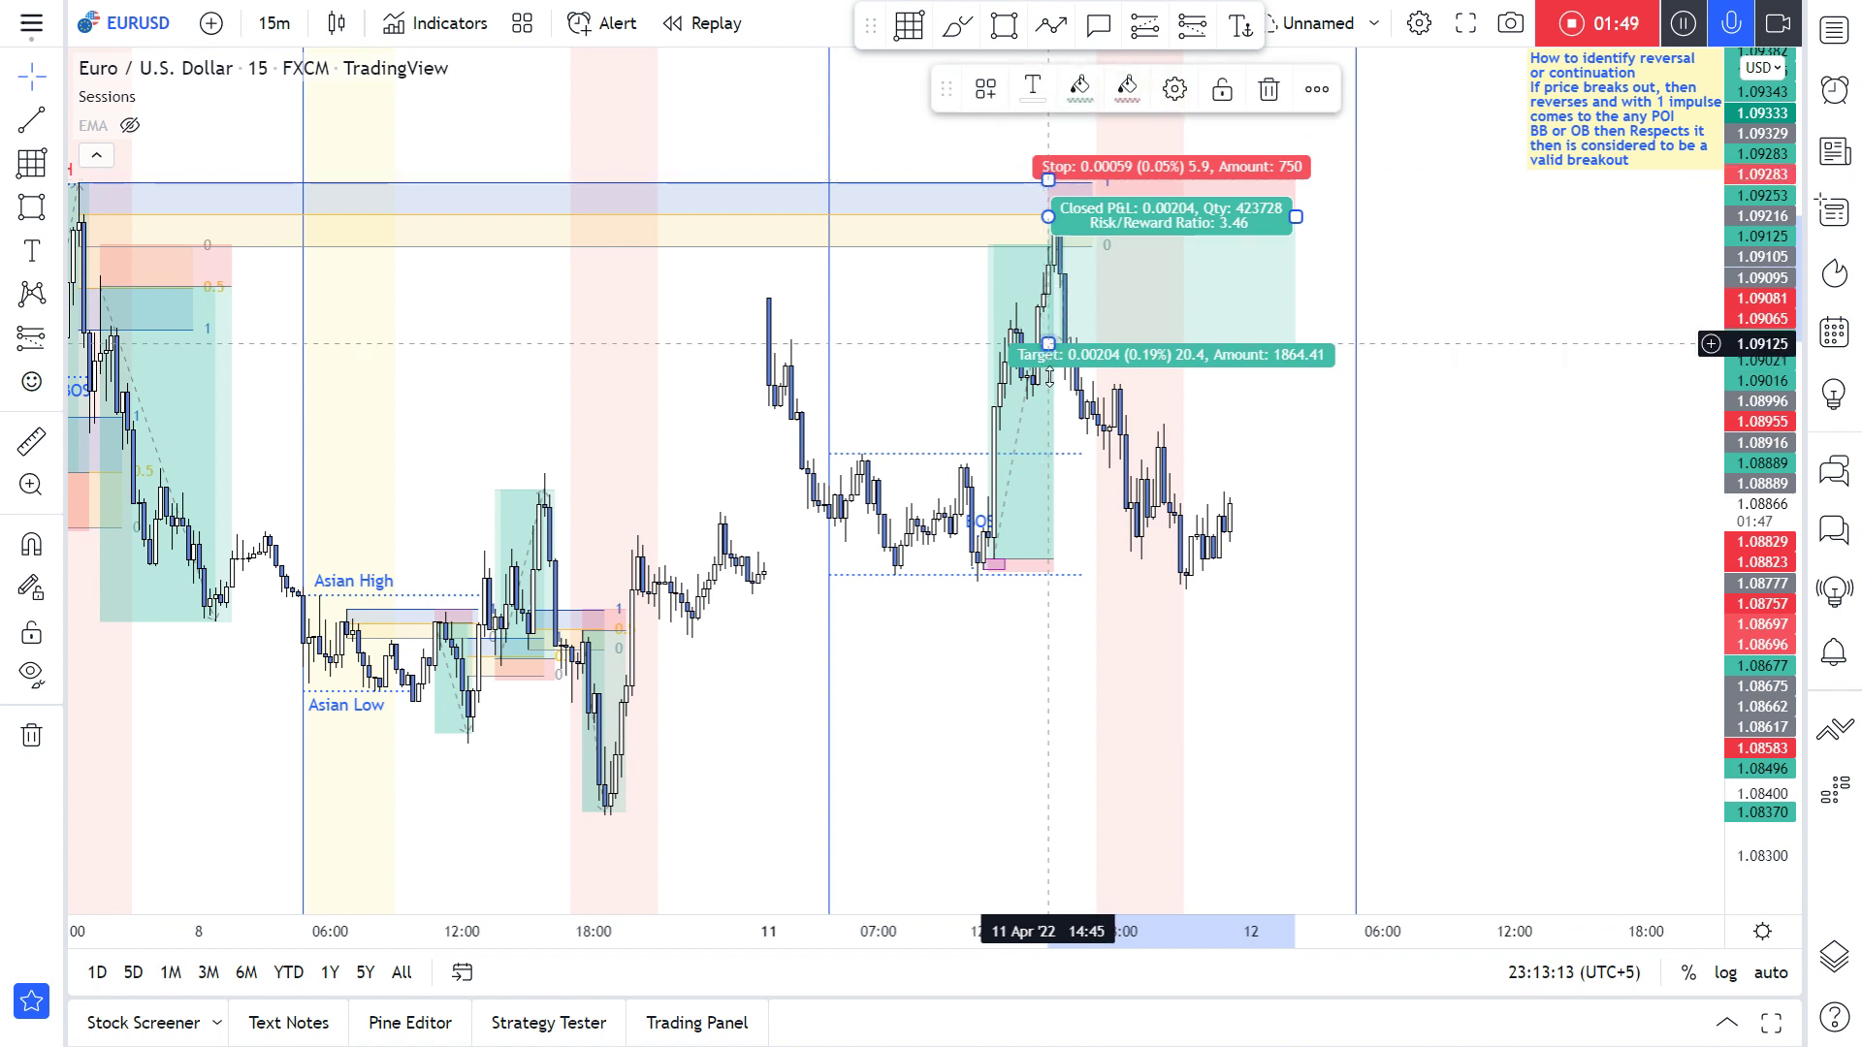
drag(1050, 378, 1066, 566)
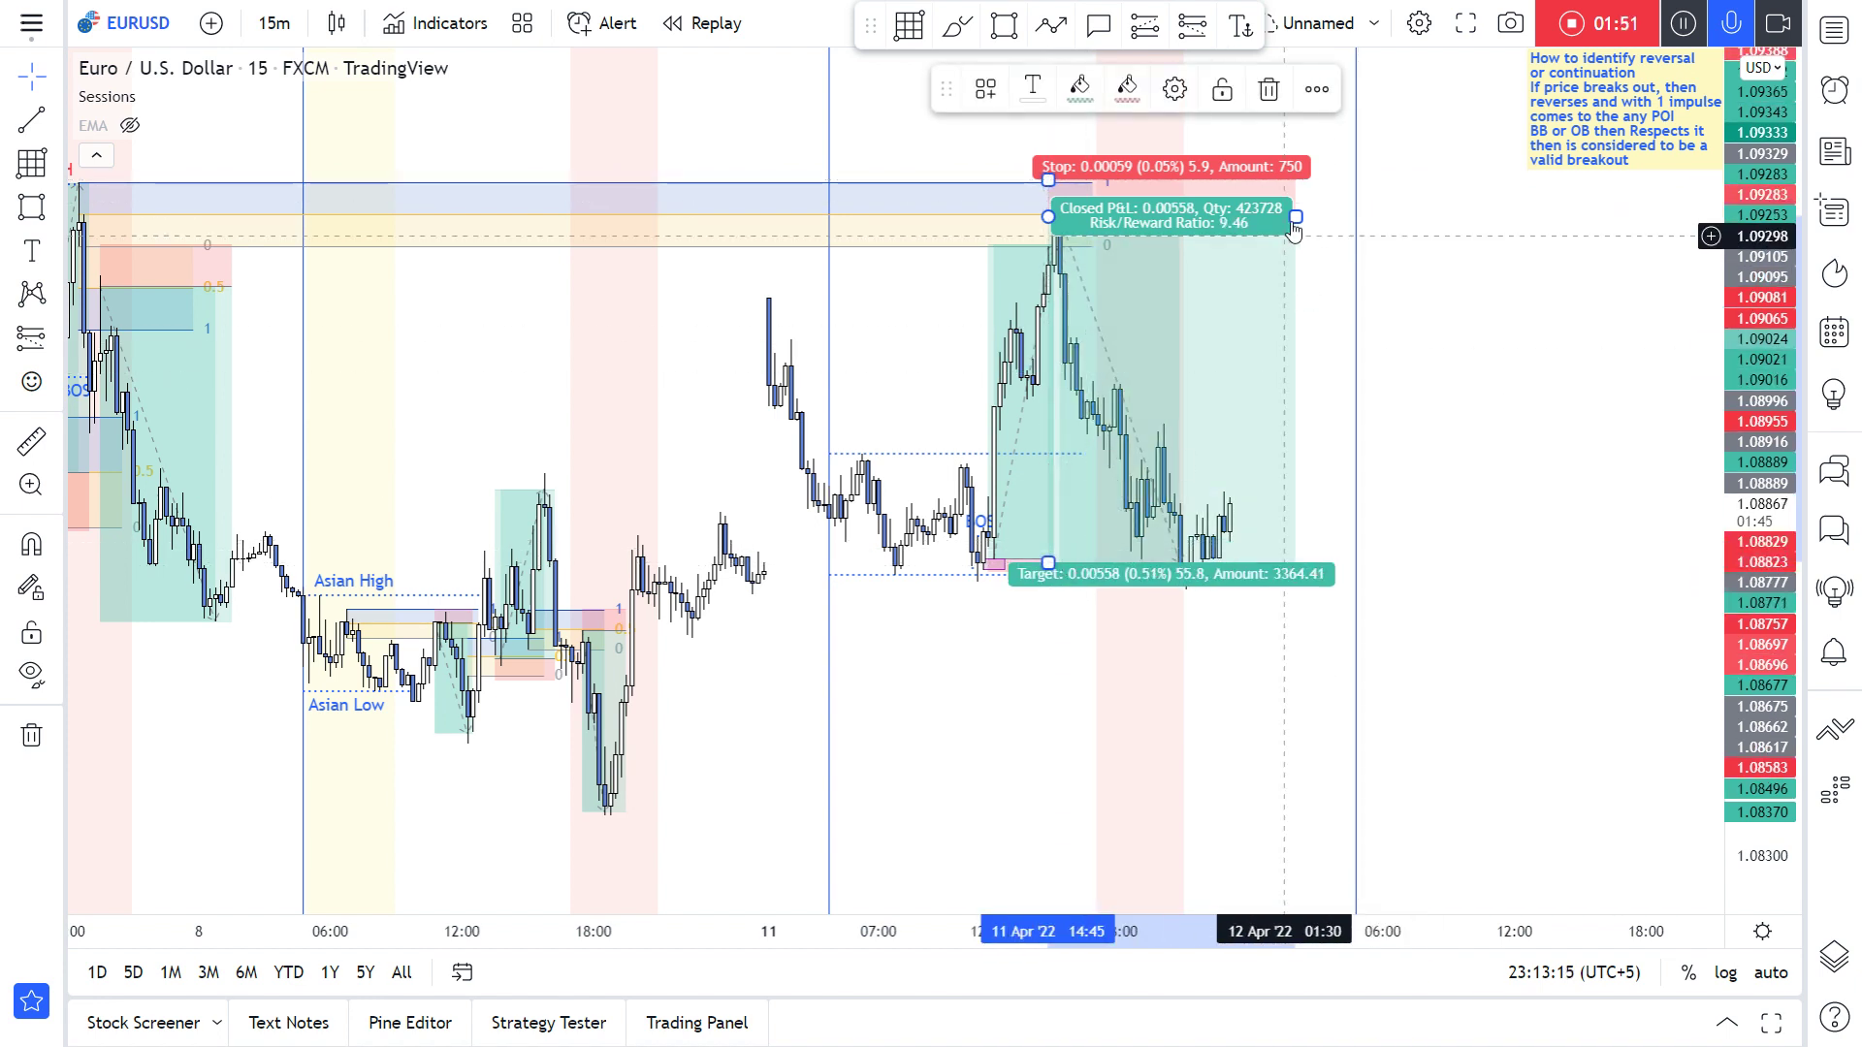
drag(1296, 218, 1224, 220)
drag(1285, 323, 1640, 278)
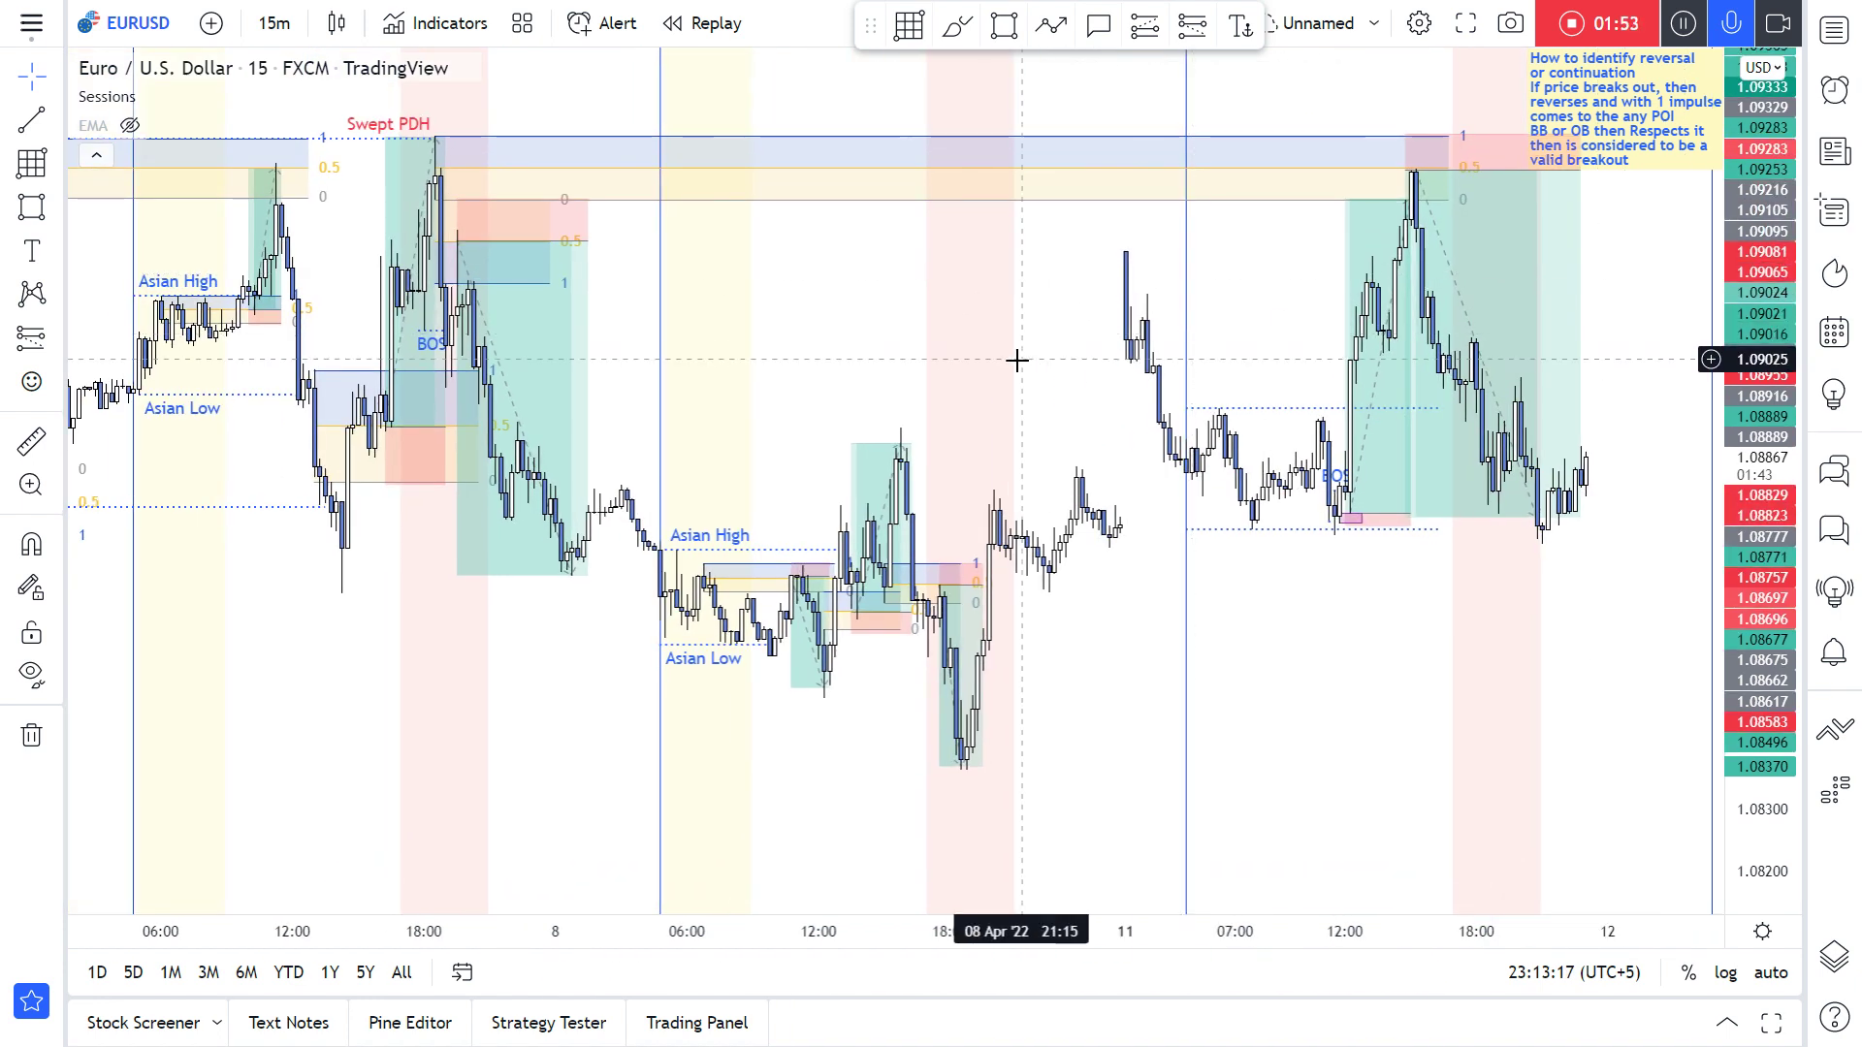
drag(982, 357, 818, 270)
scroll(813, 252, up, 2)
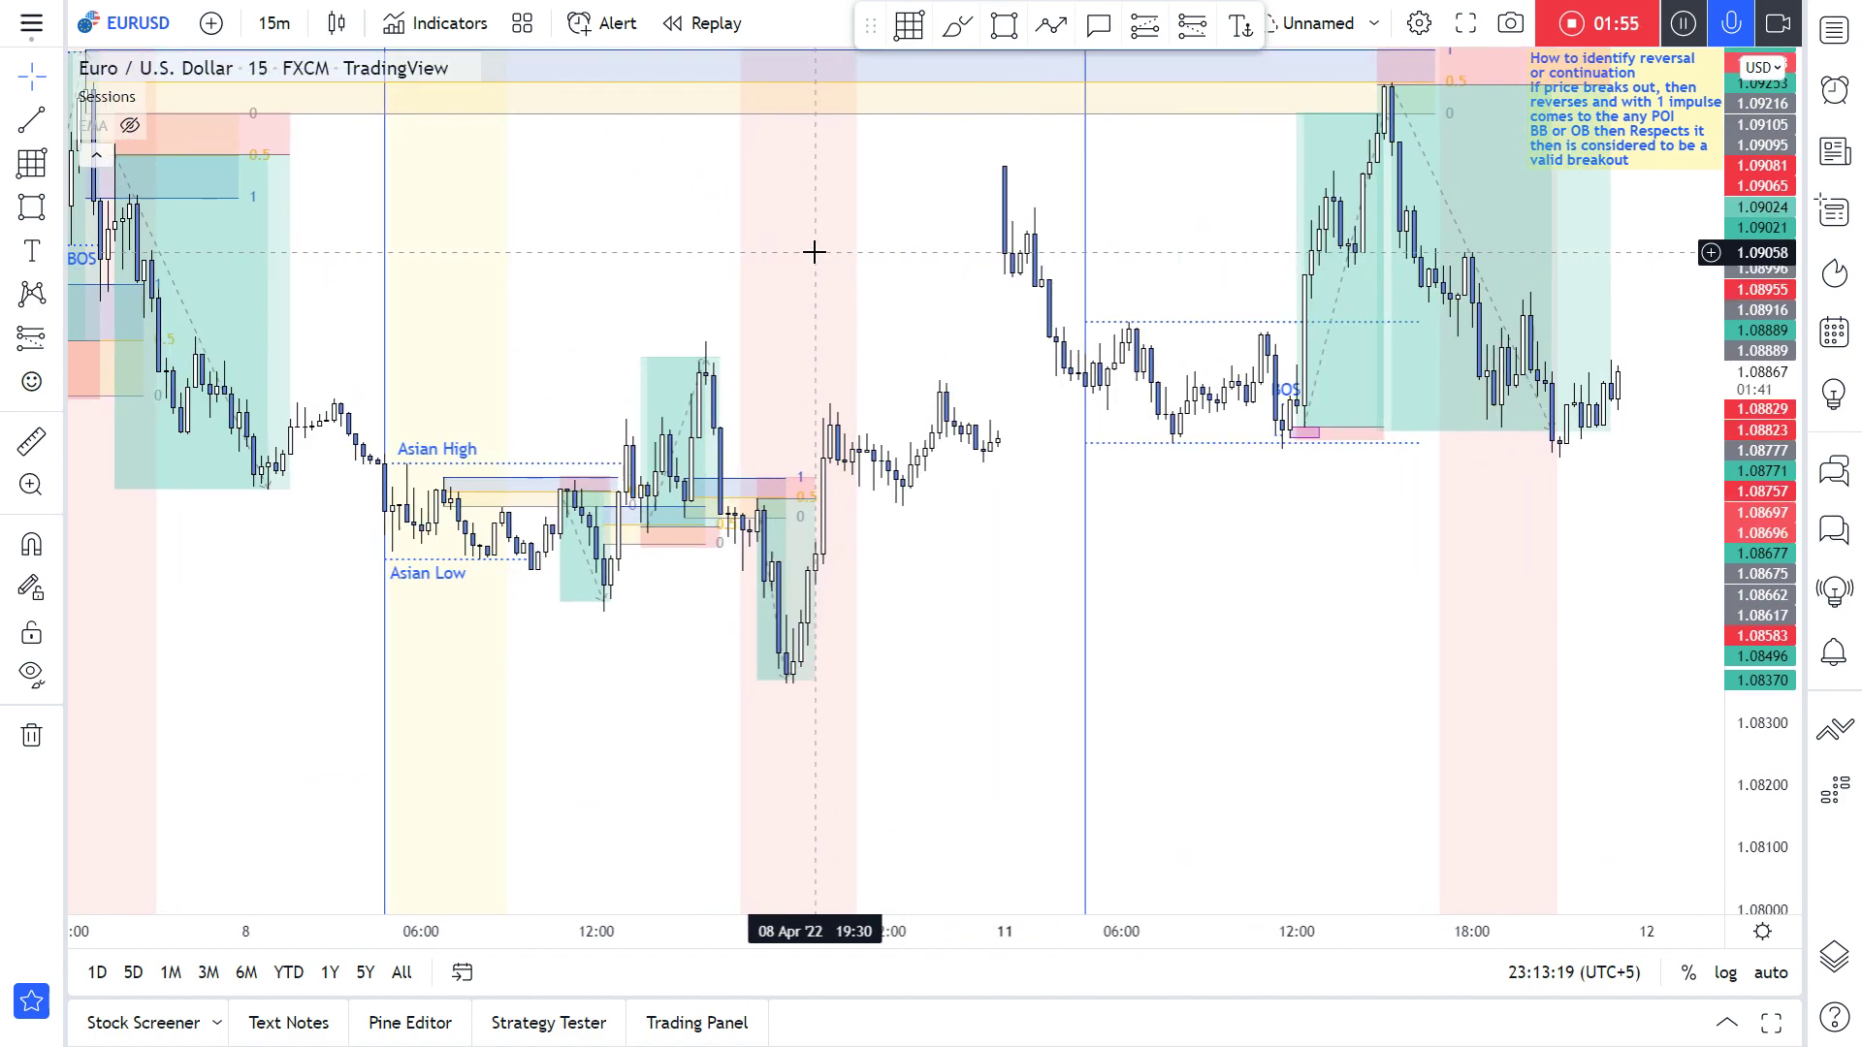
scroll(822, 259, down, 3)
scroll(806, 272, up, 3)
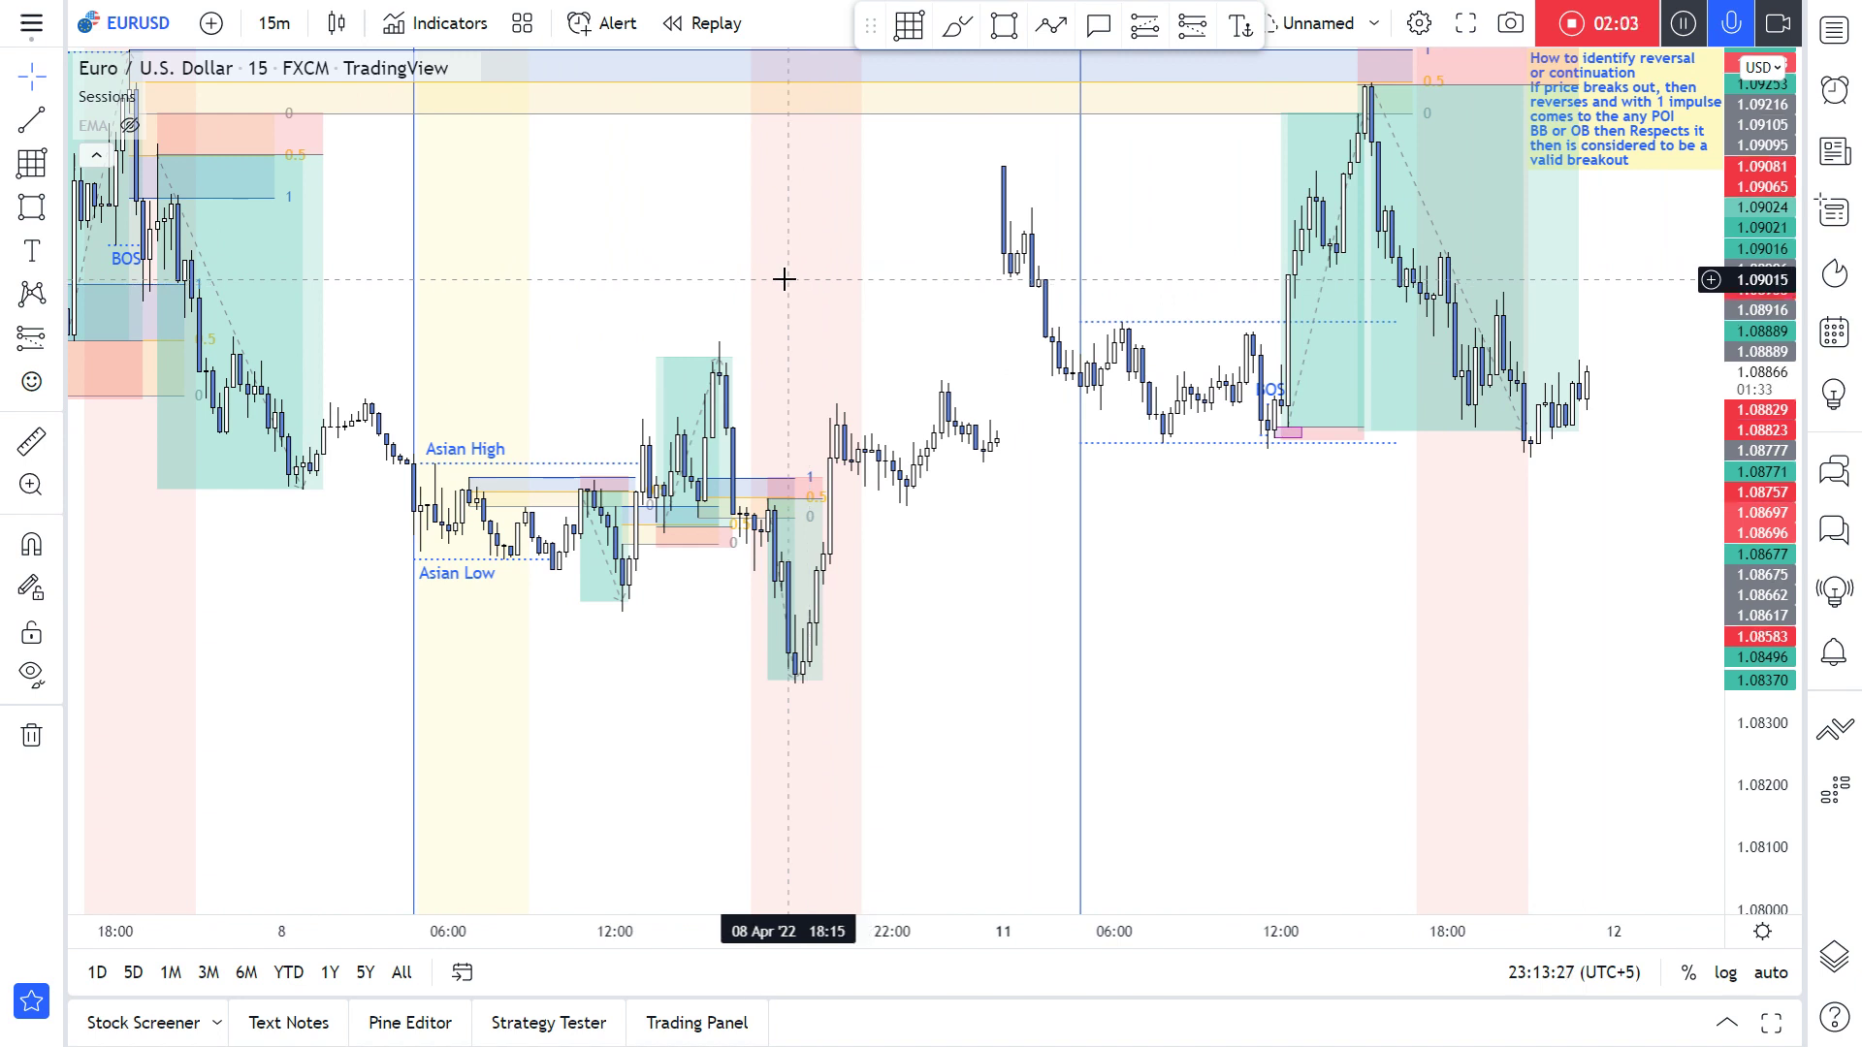
Step: Examine the 8 April session: the Asian range, the order blocks around it and the trade positions taken from them
drag(782, 311, 856, 127)
drag(1484, 557, 1078, 586)
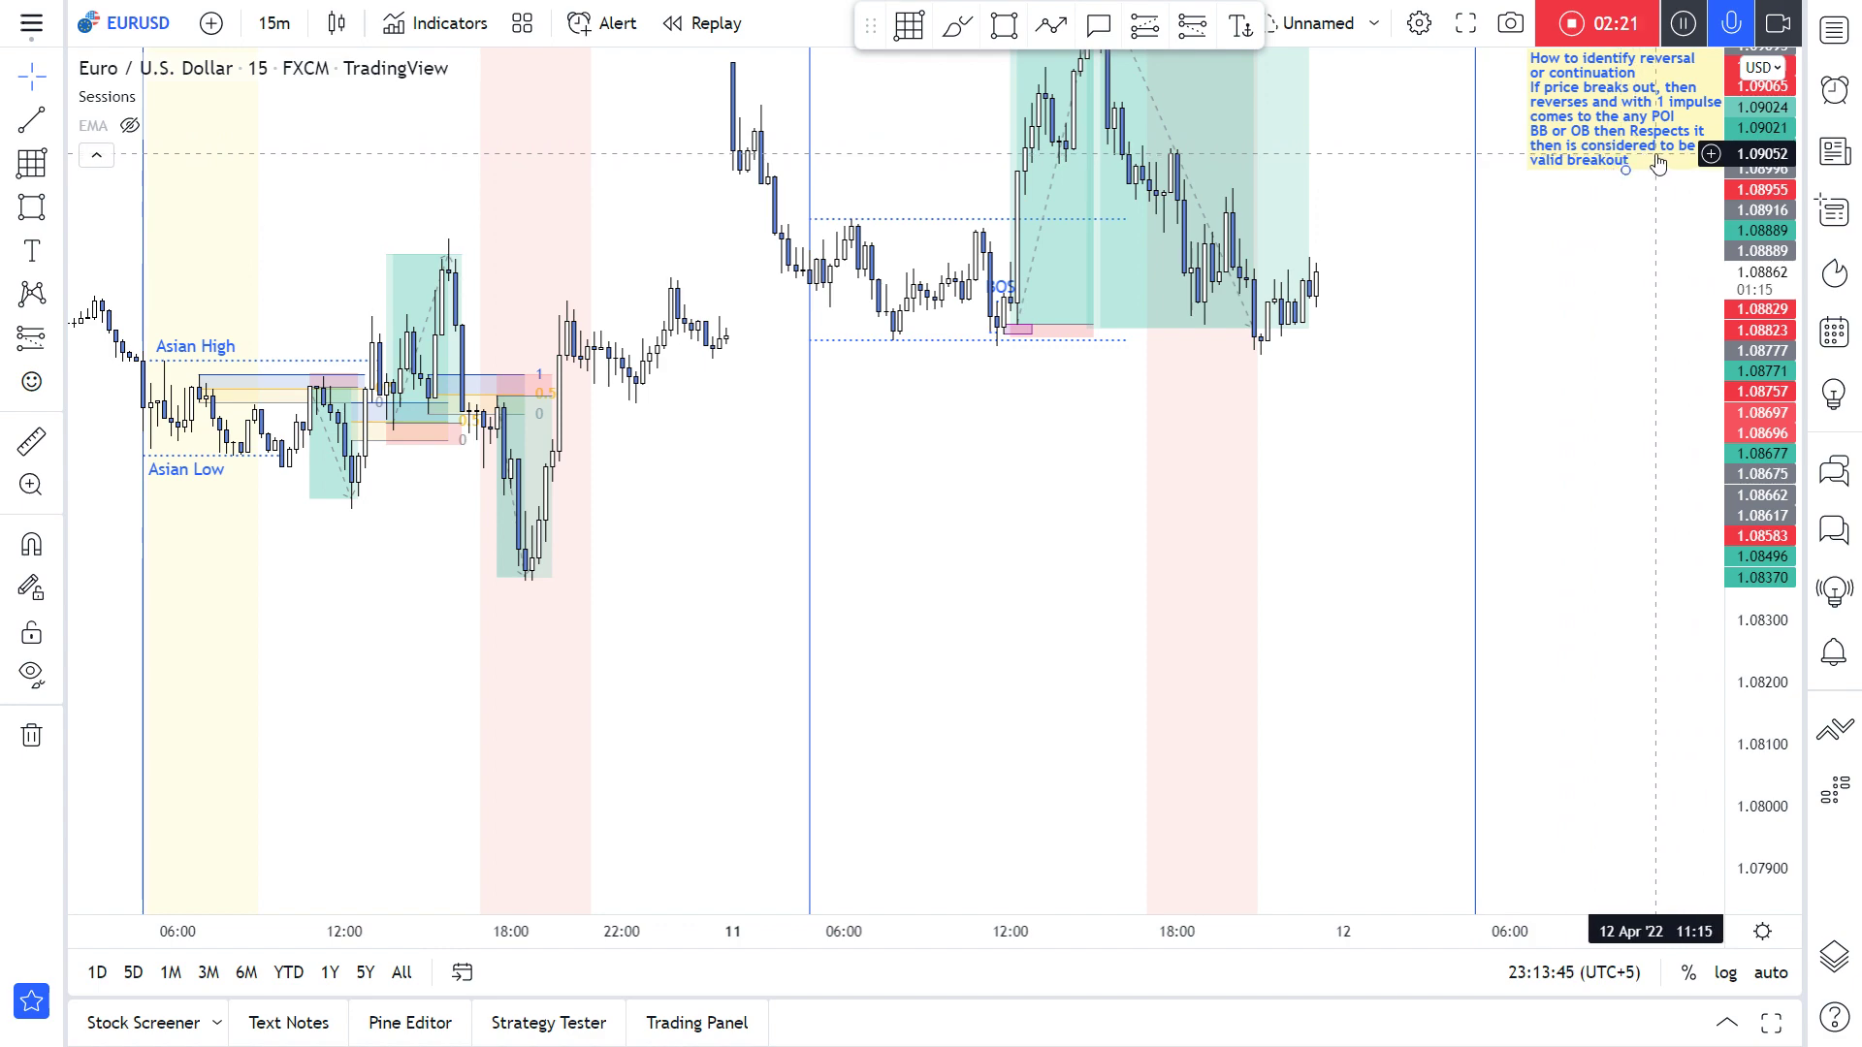
drag(715, 544, 1271, 557)
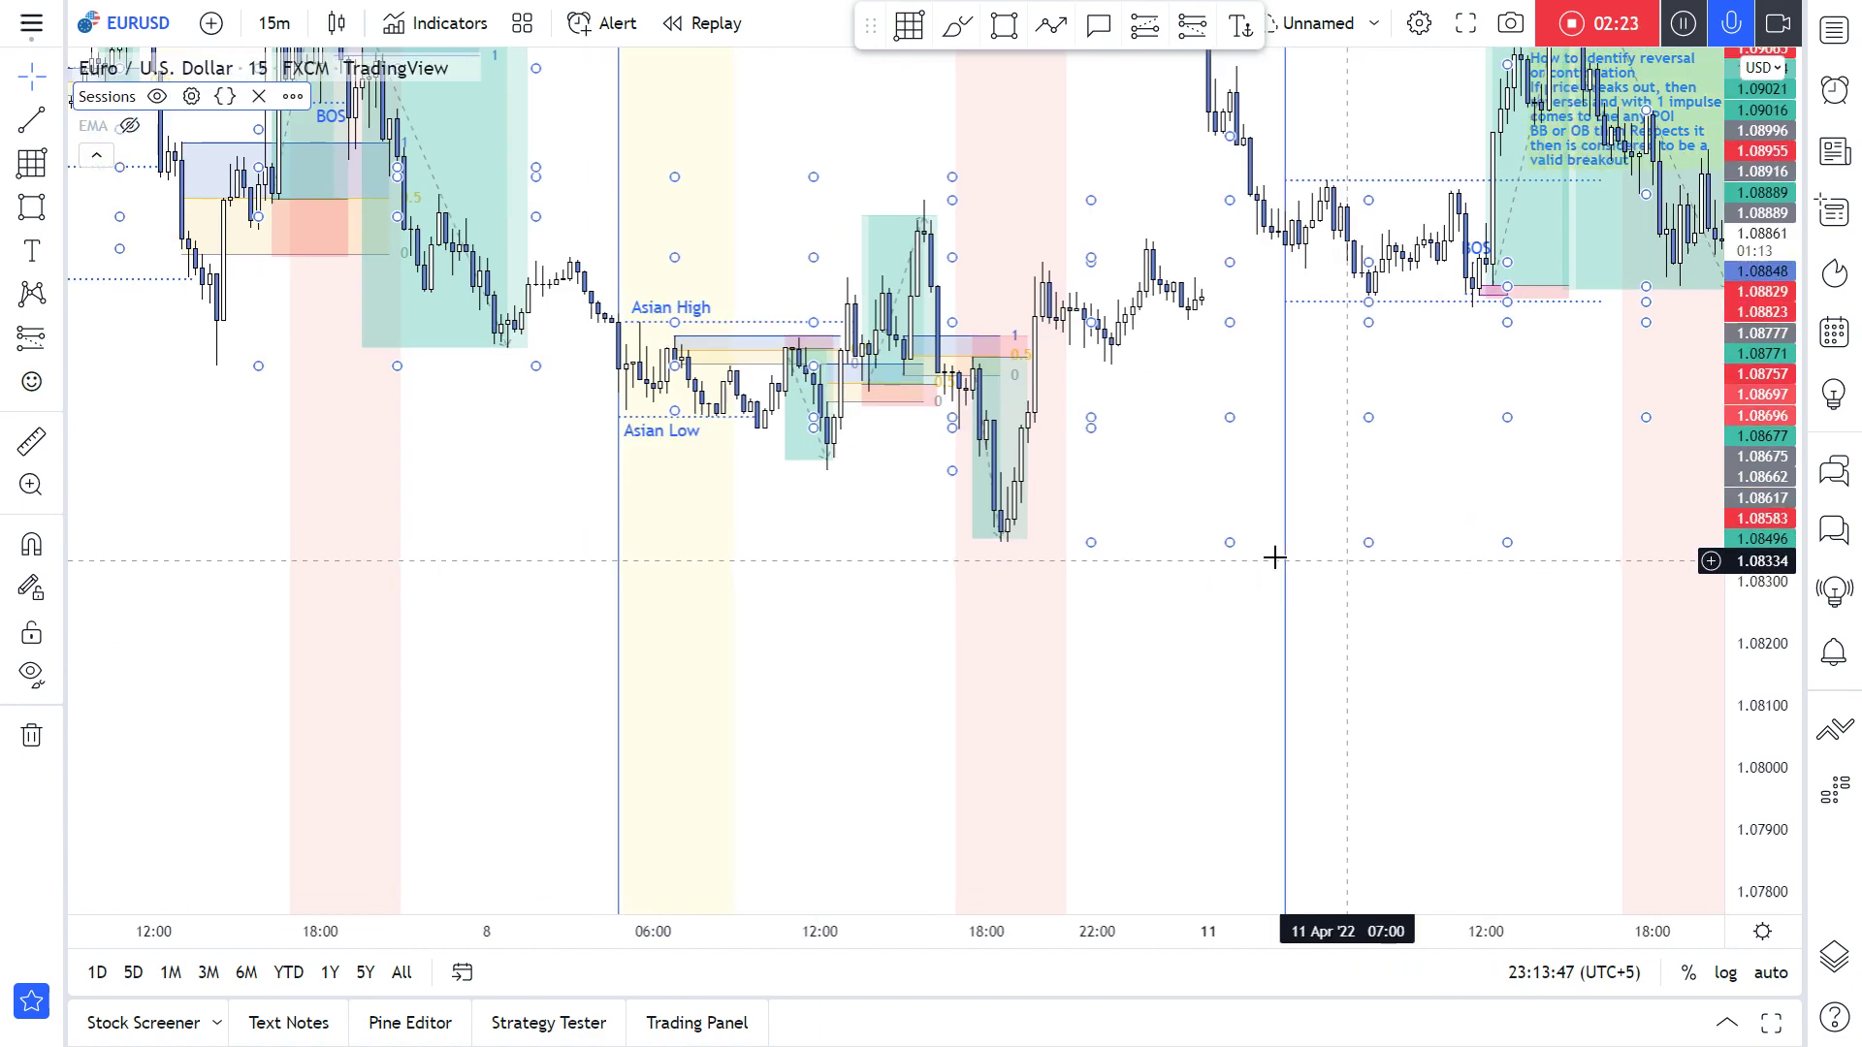
scroll(786, 458, up, 3)
scroll(788, 460, down, 2)
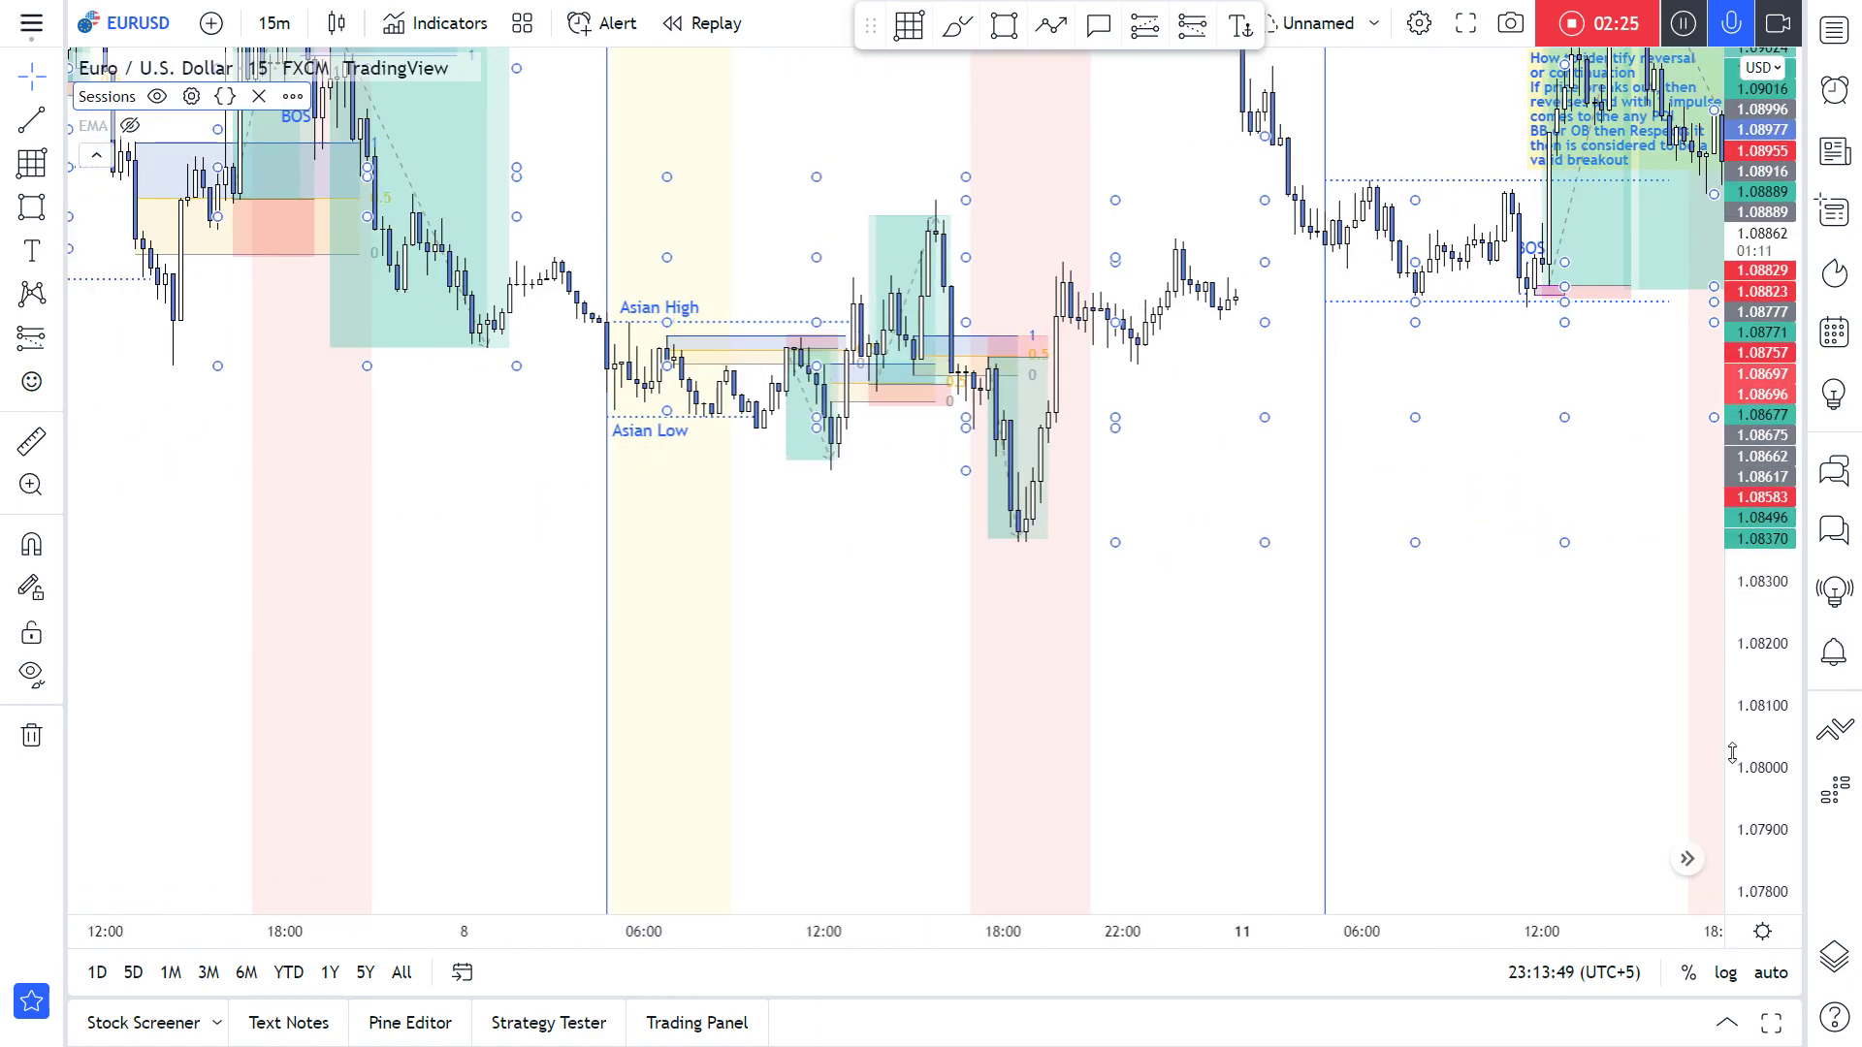
drag(1755, 739, 1544, 177)
drag(927, 514, 1006, 544)
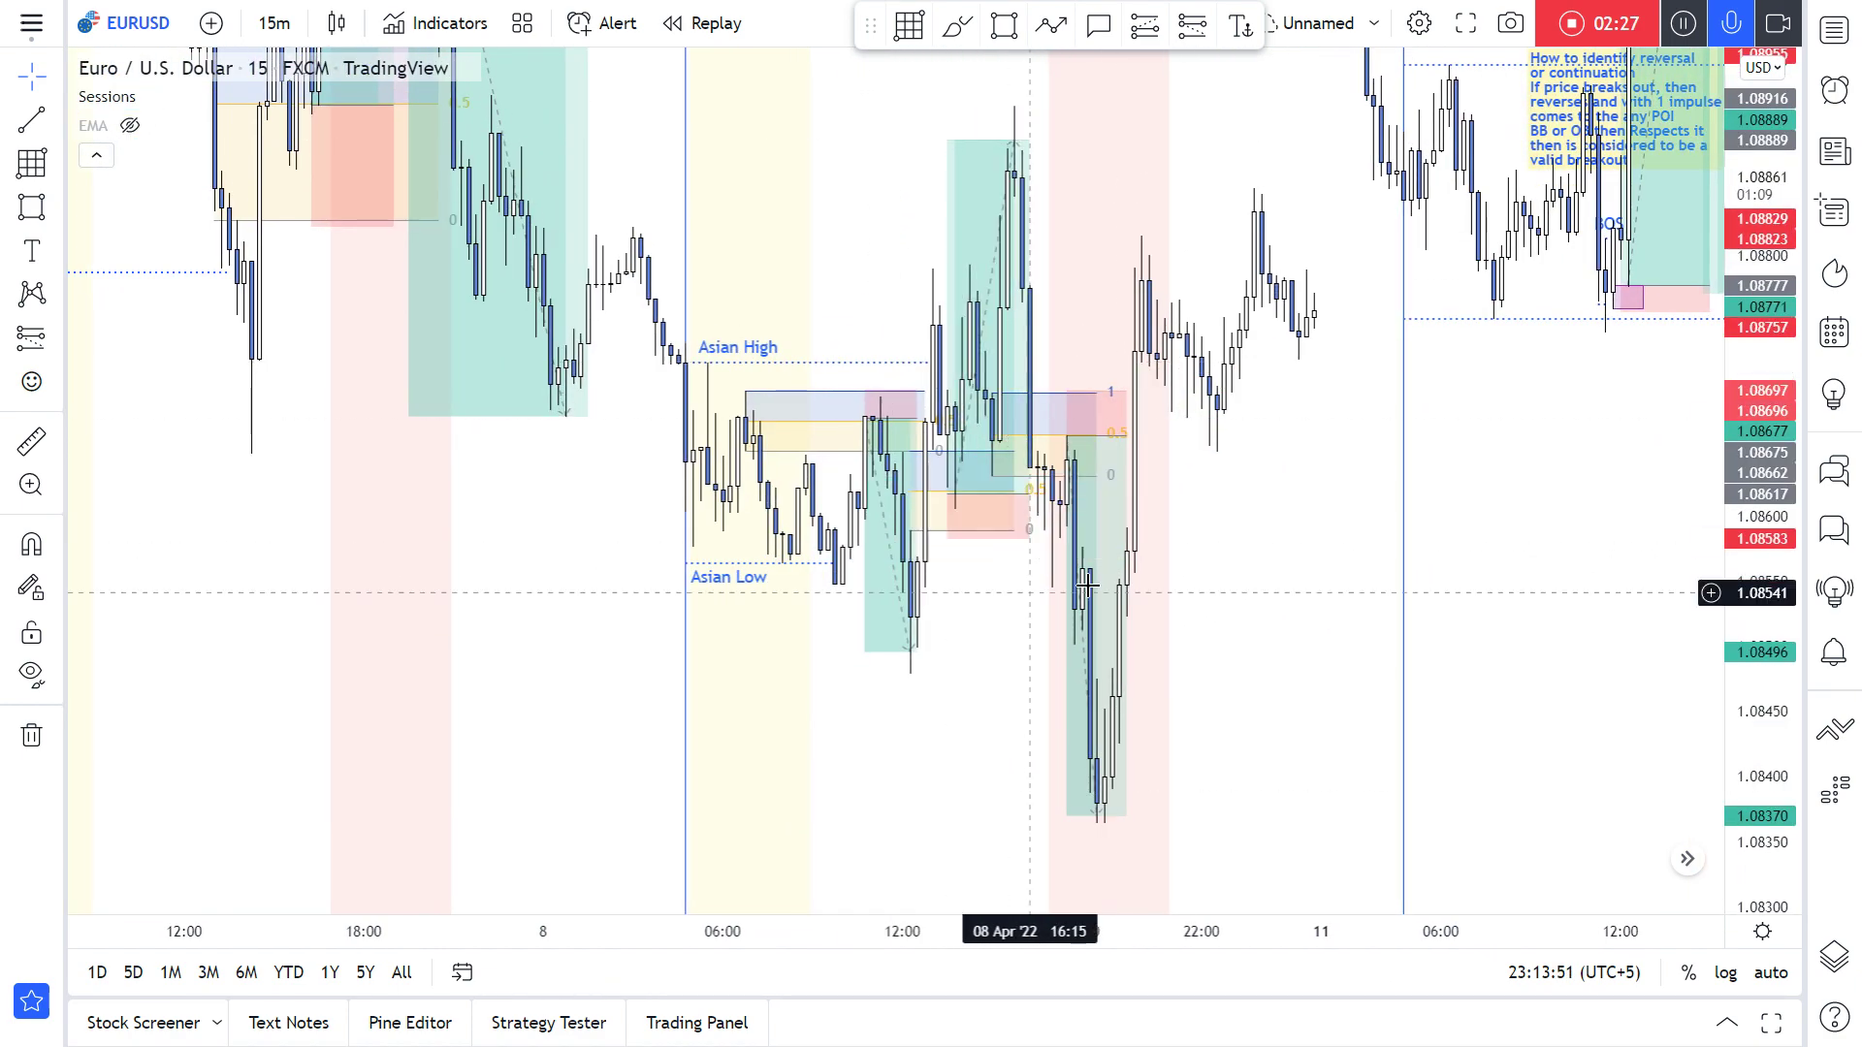
drag(1261, 551, 1290, 412)
scroll(997, 475, up, 6)
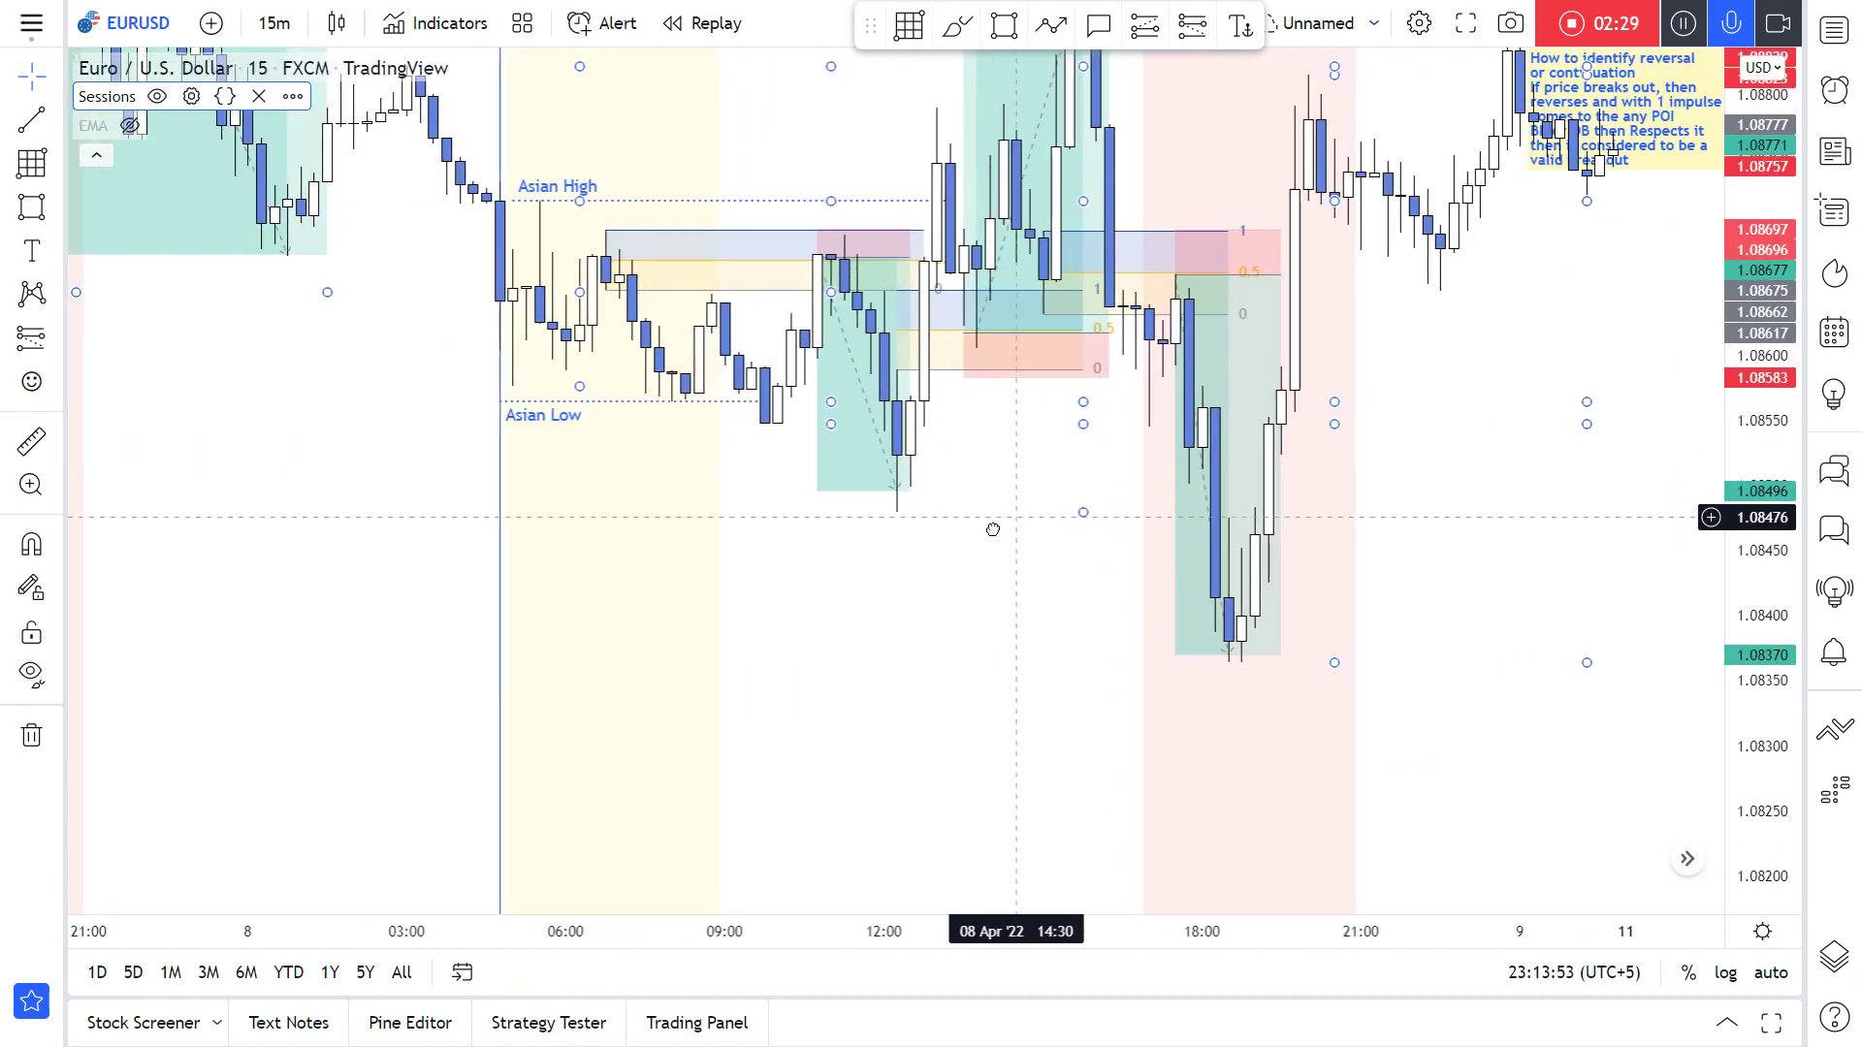
drag(999, 528, 913, 574)
scroll(918, 549, down, 2)
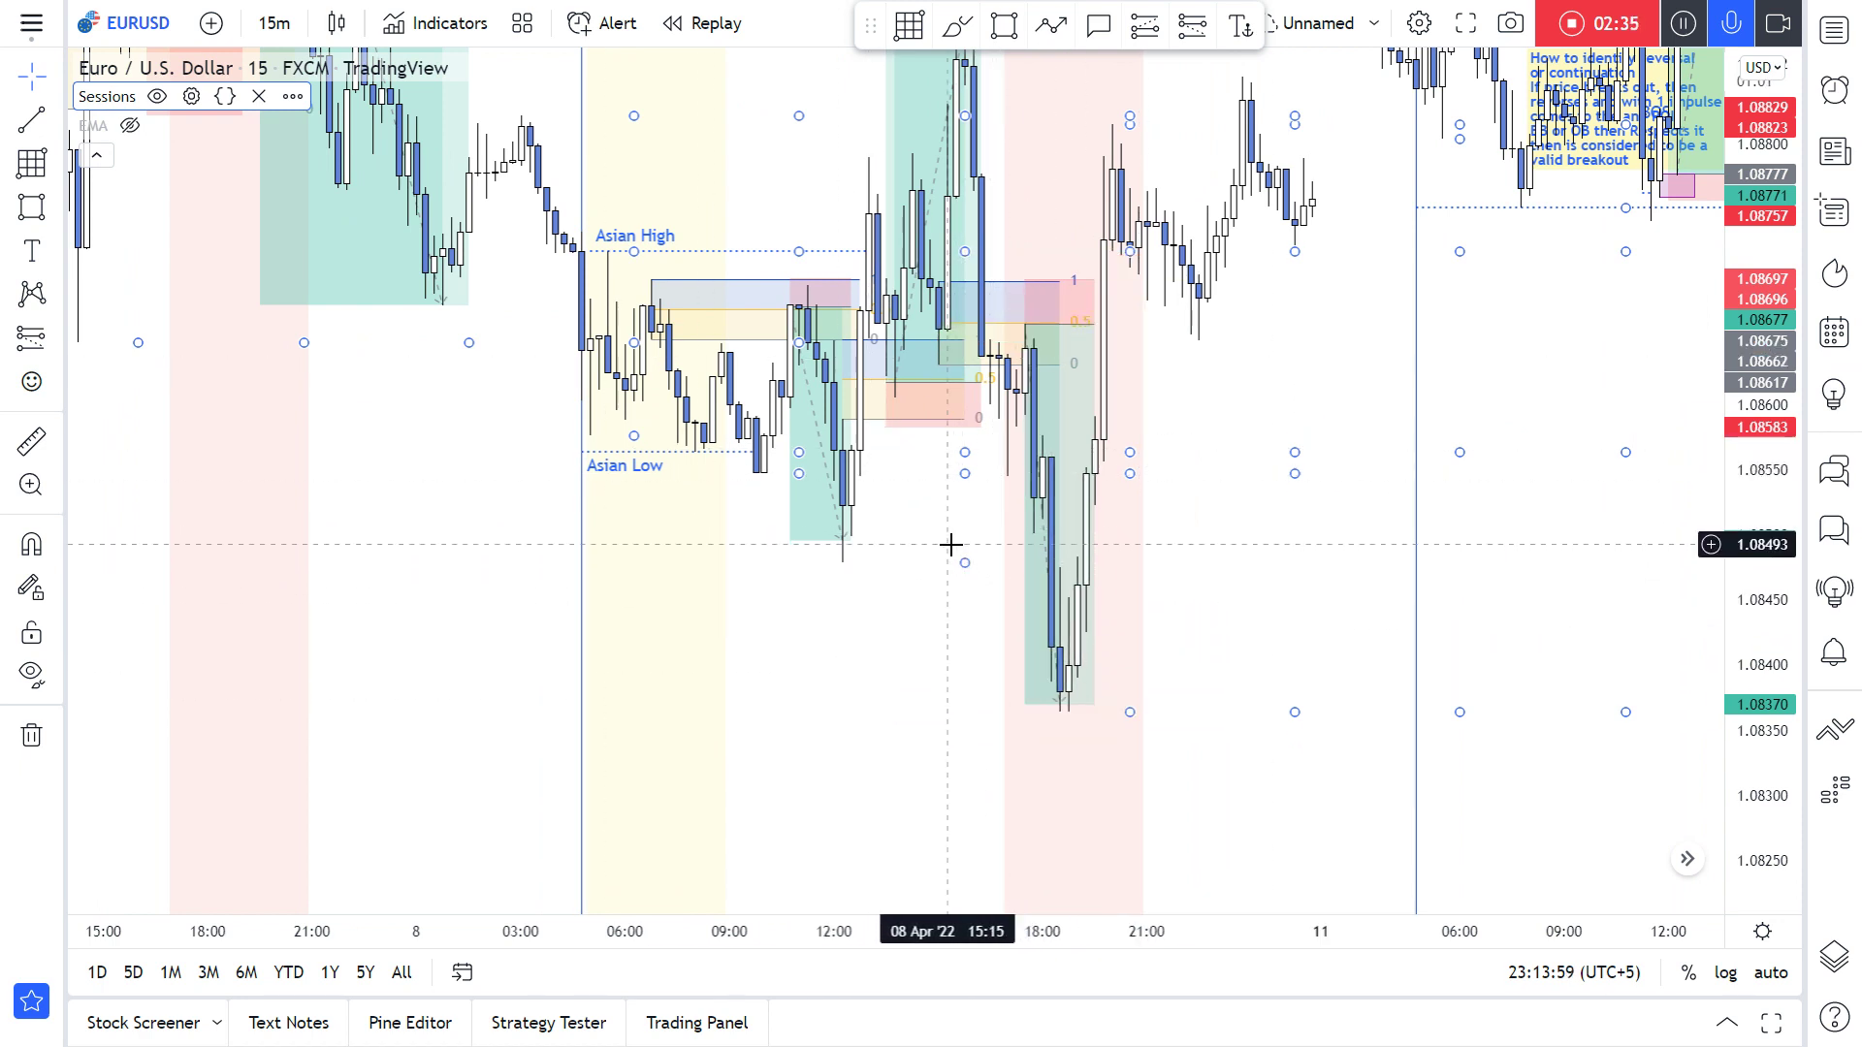
scroll(950, 545, up, 3)
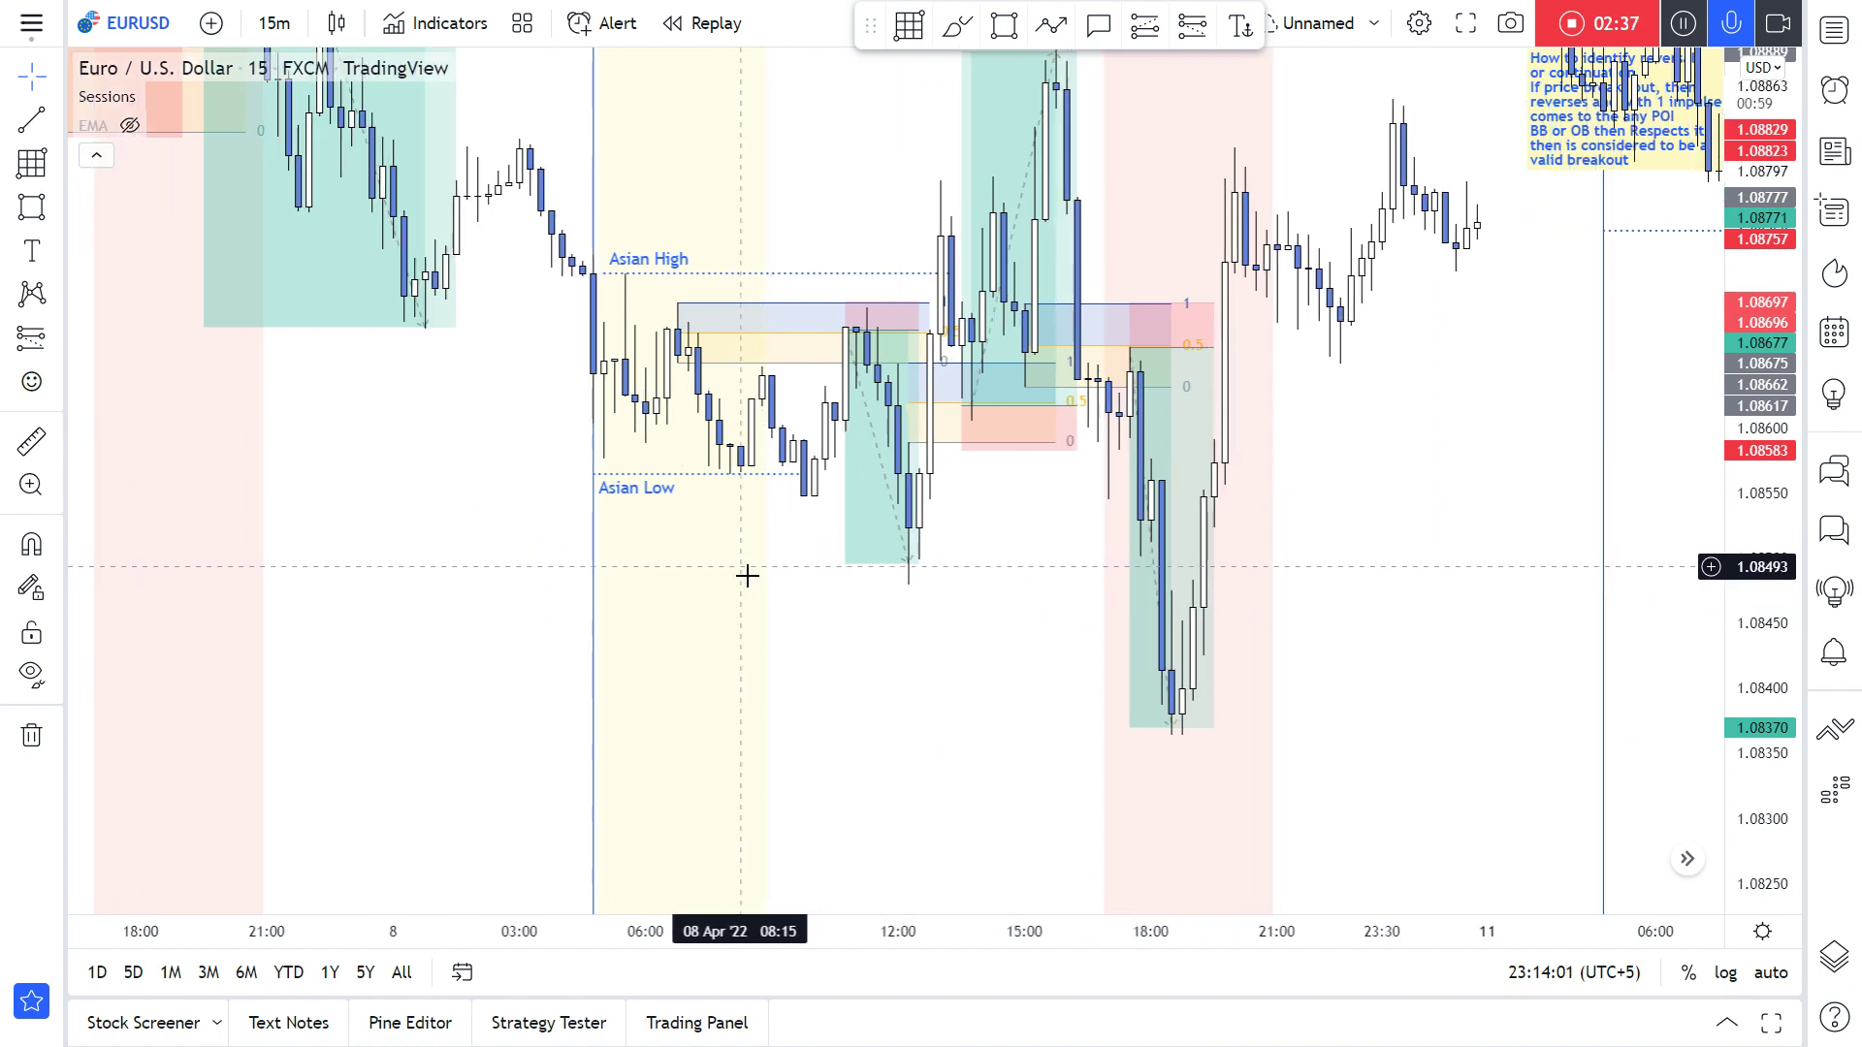
drag(814, 644, 845, 660)
scroll(818, 516, down, 2)
scroll(793, 565, up, 2)
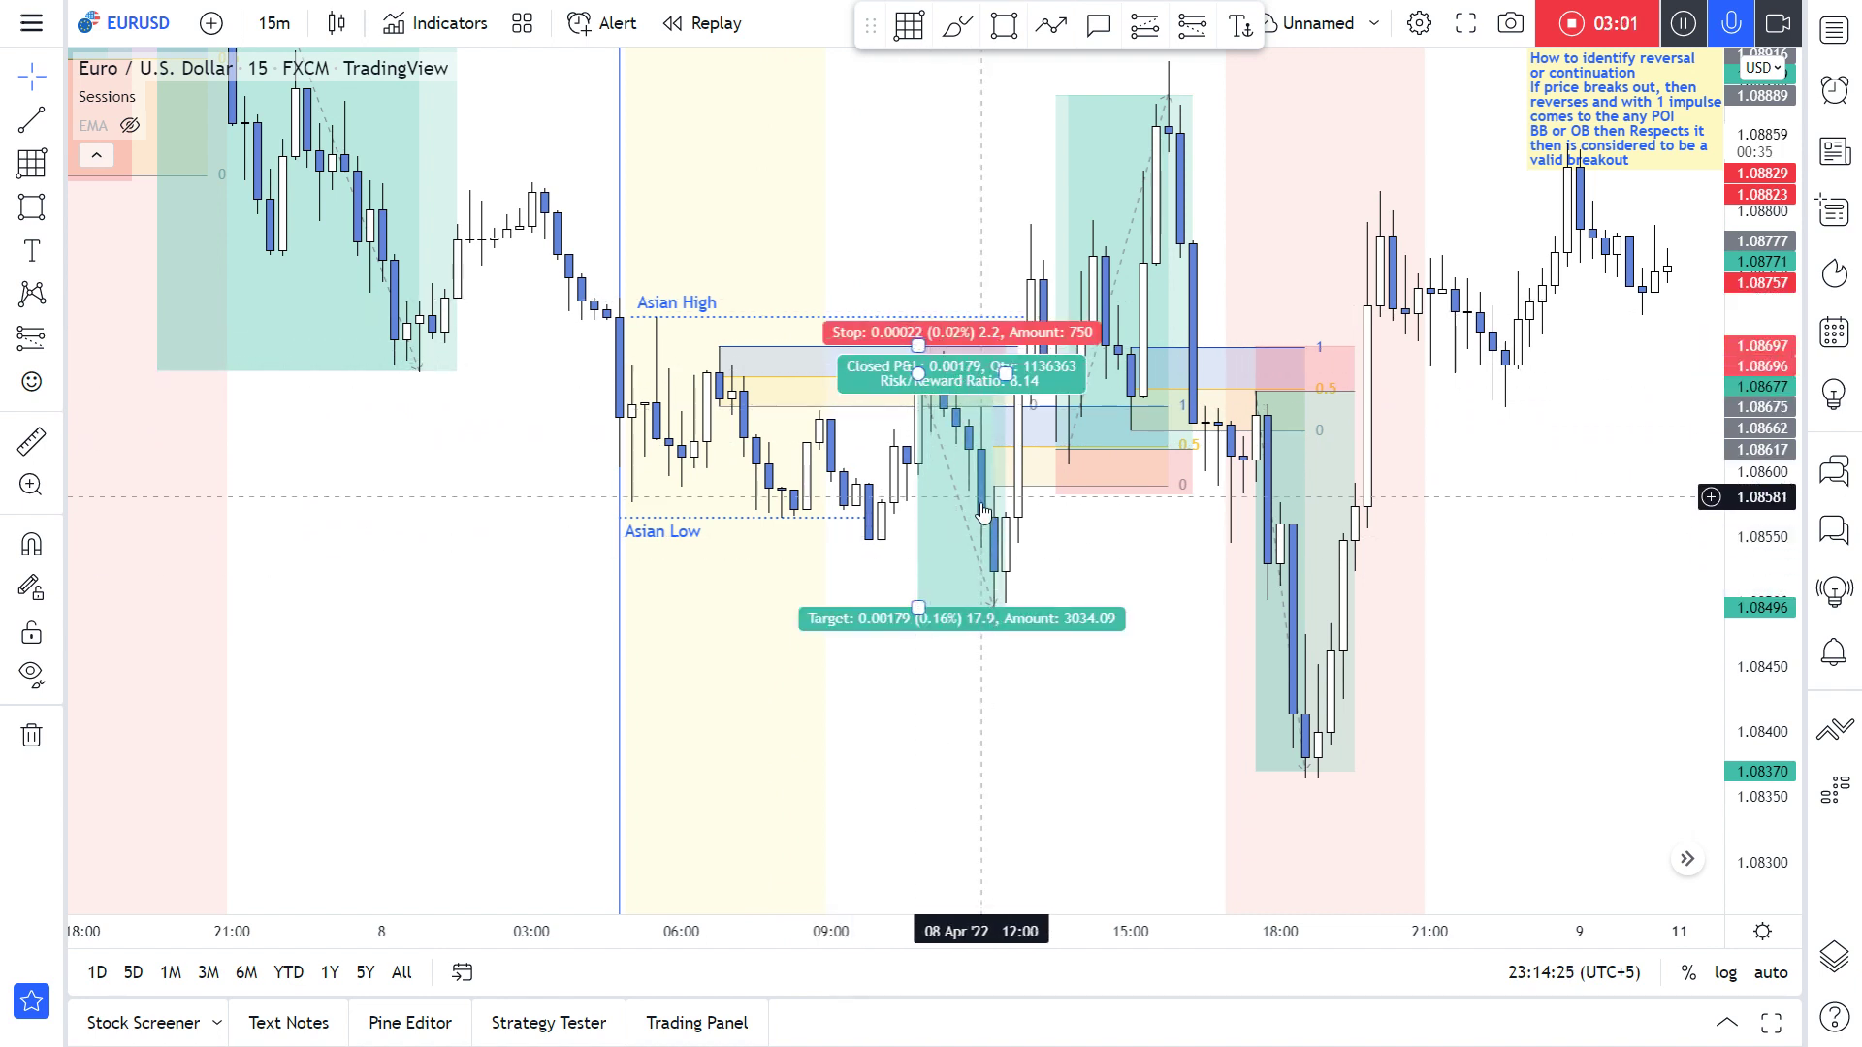
drag(1026, 625, 897, 695)
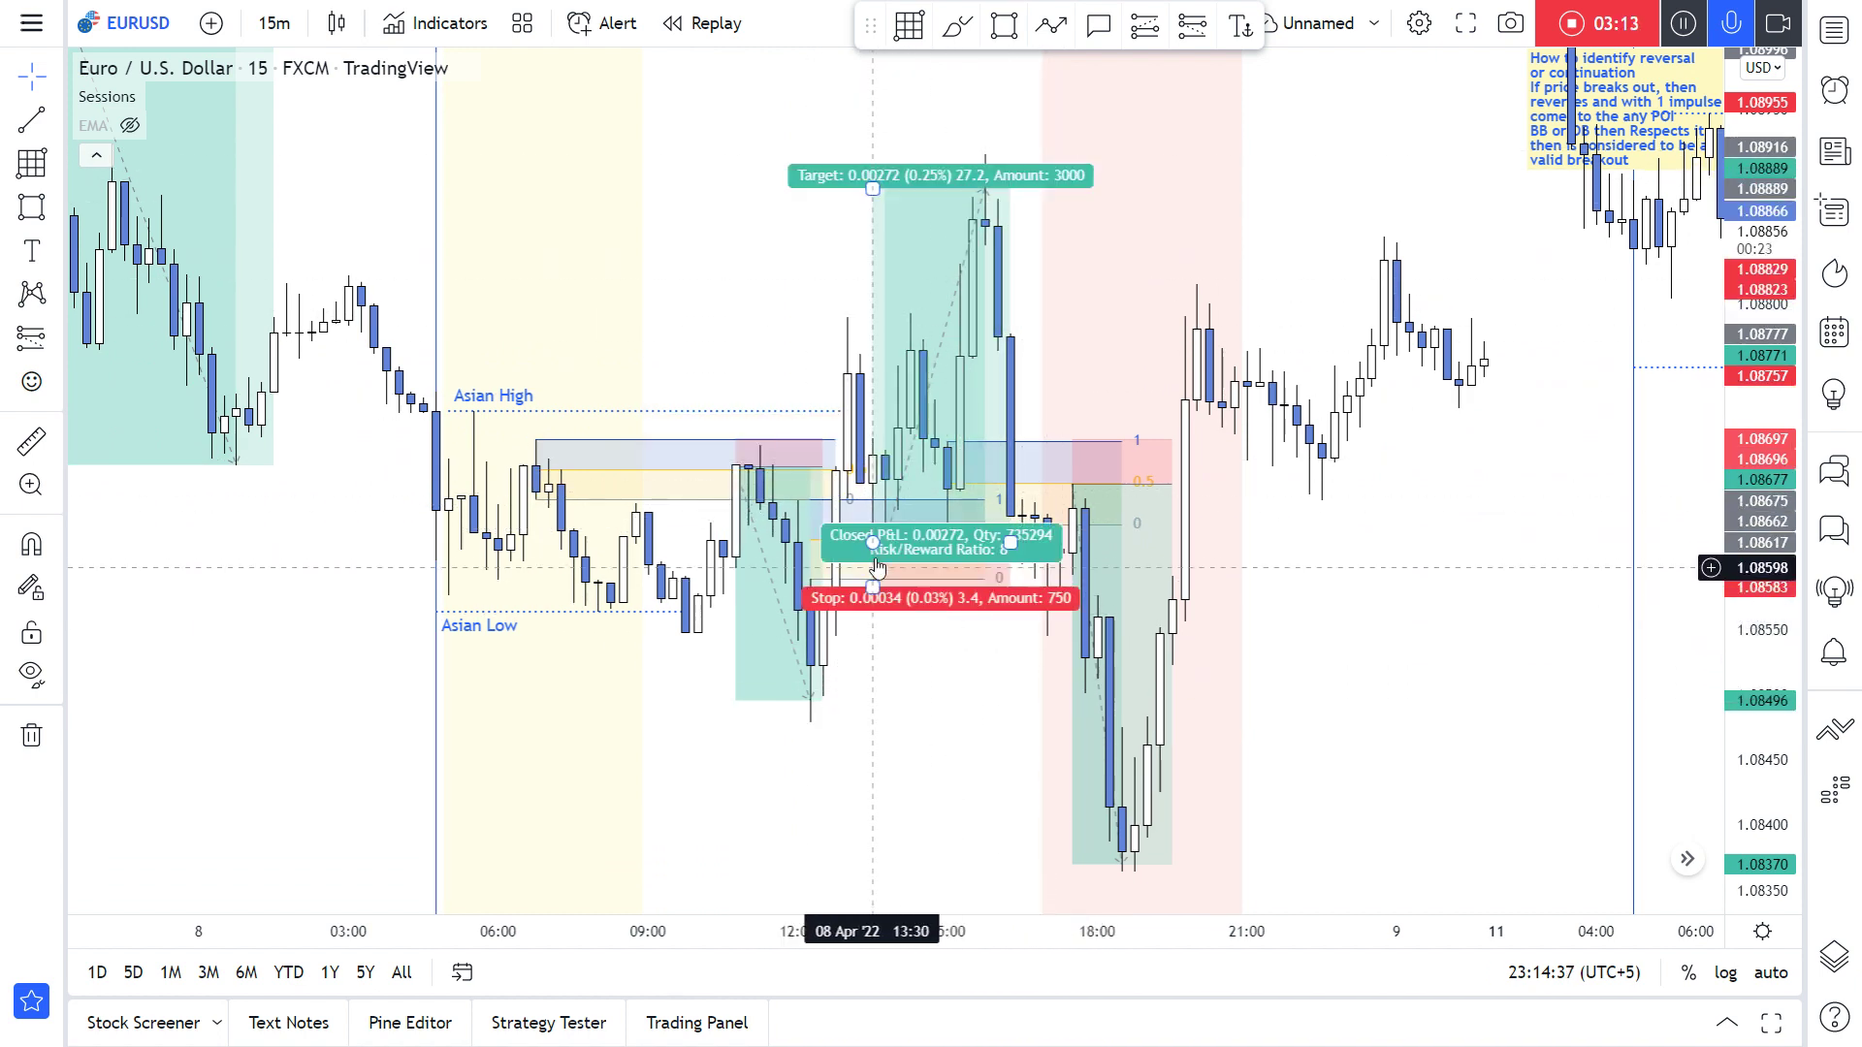
Step: Delete the 8 April long position and draw a horizontal line from the 13:45 low at 1.08605 to about 17:15
click(917, 475)
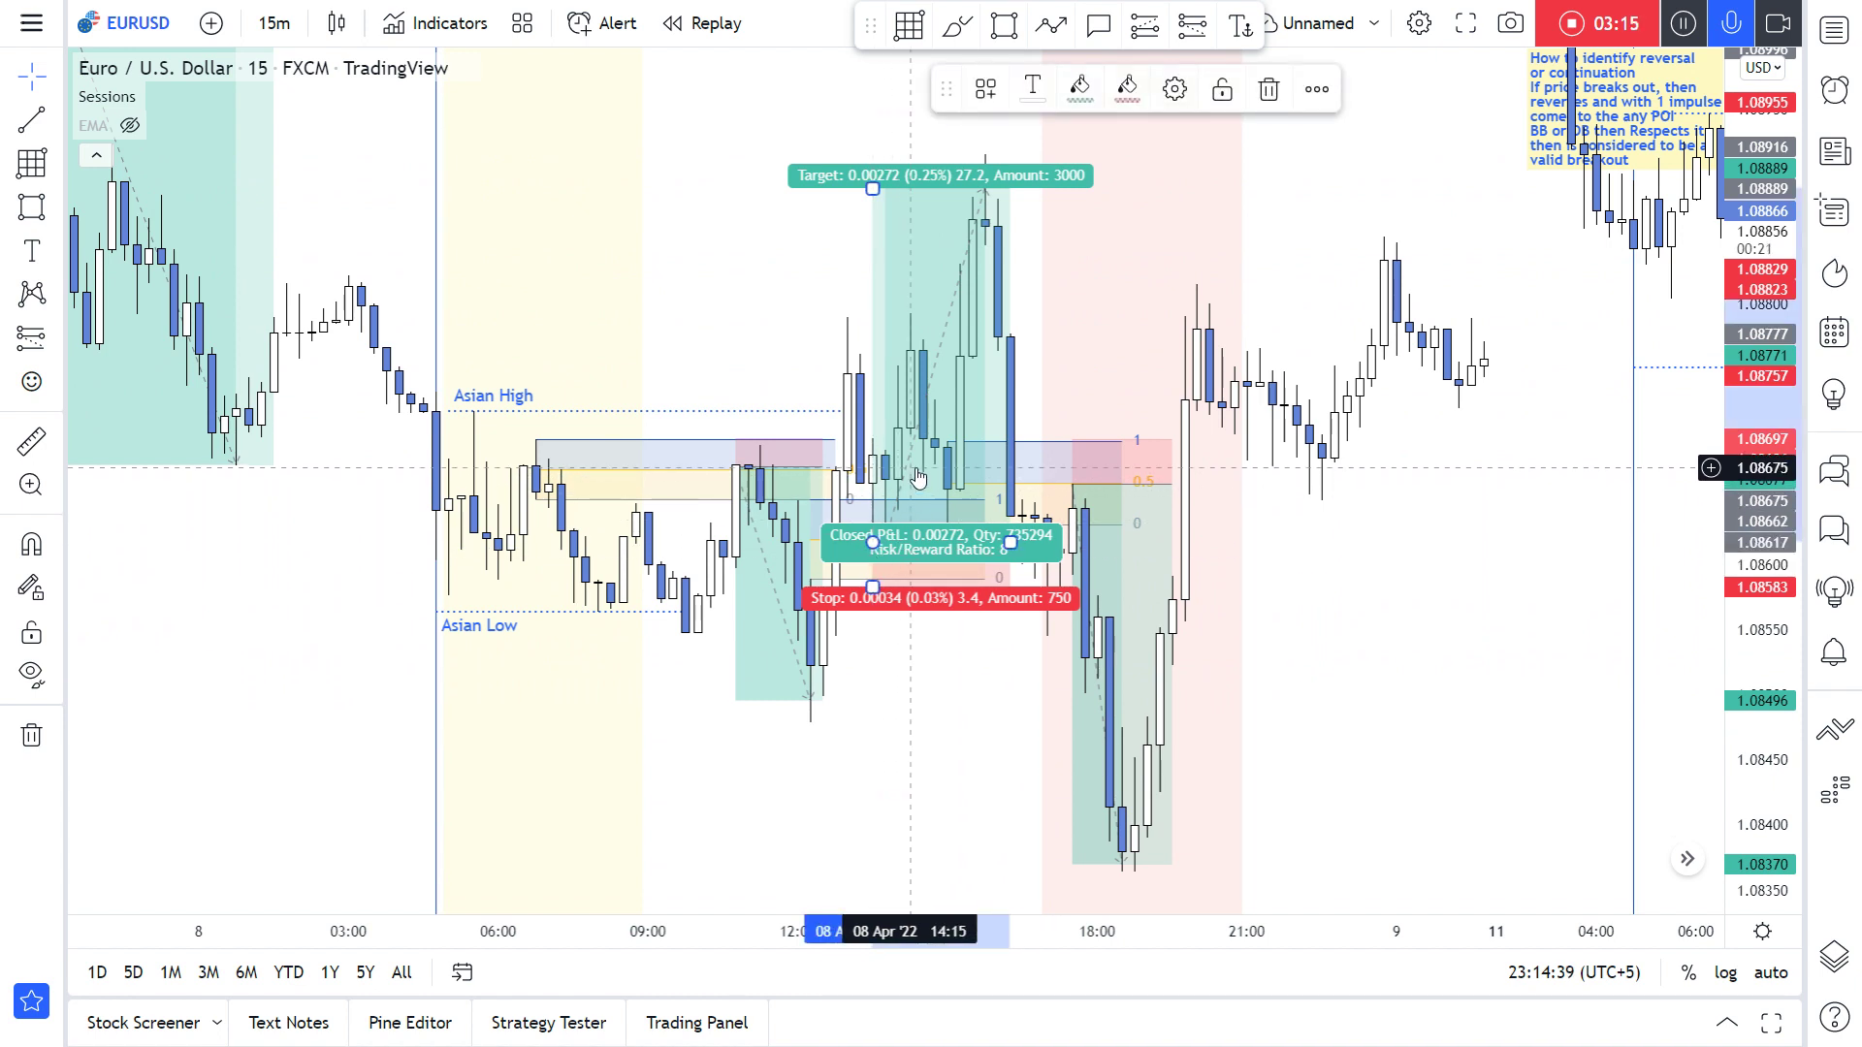
key(Delete)
key(ctrl)
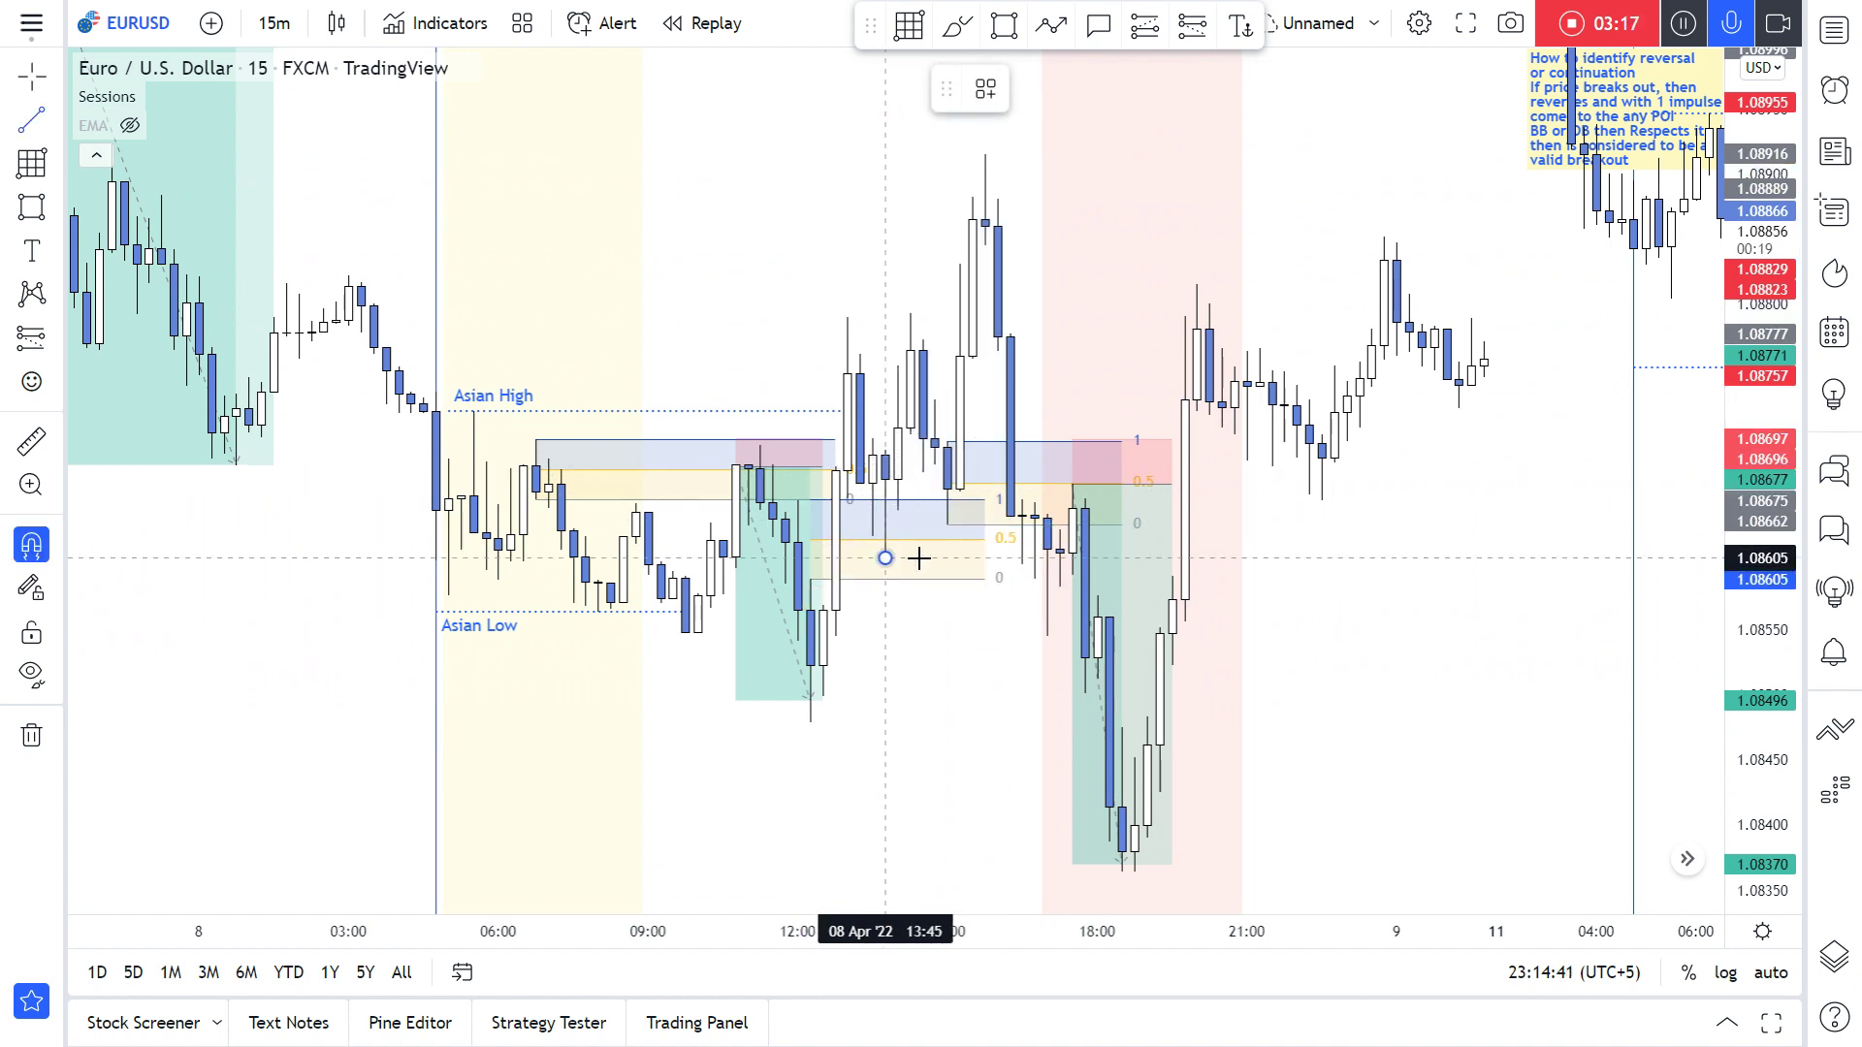
click(1059, 558)
click(965, 584)
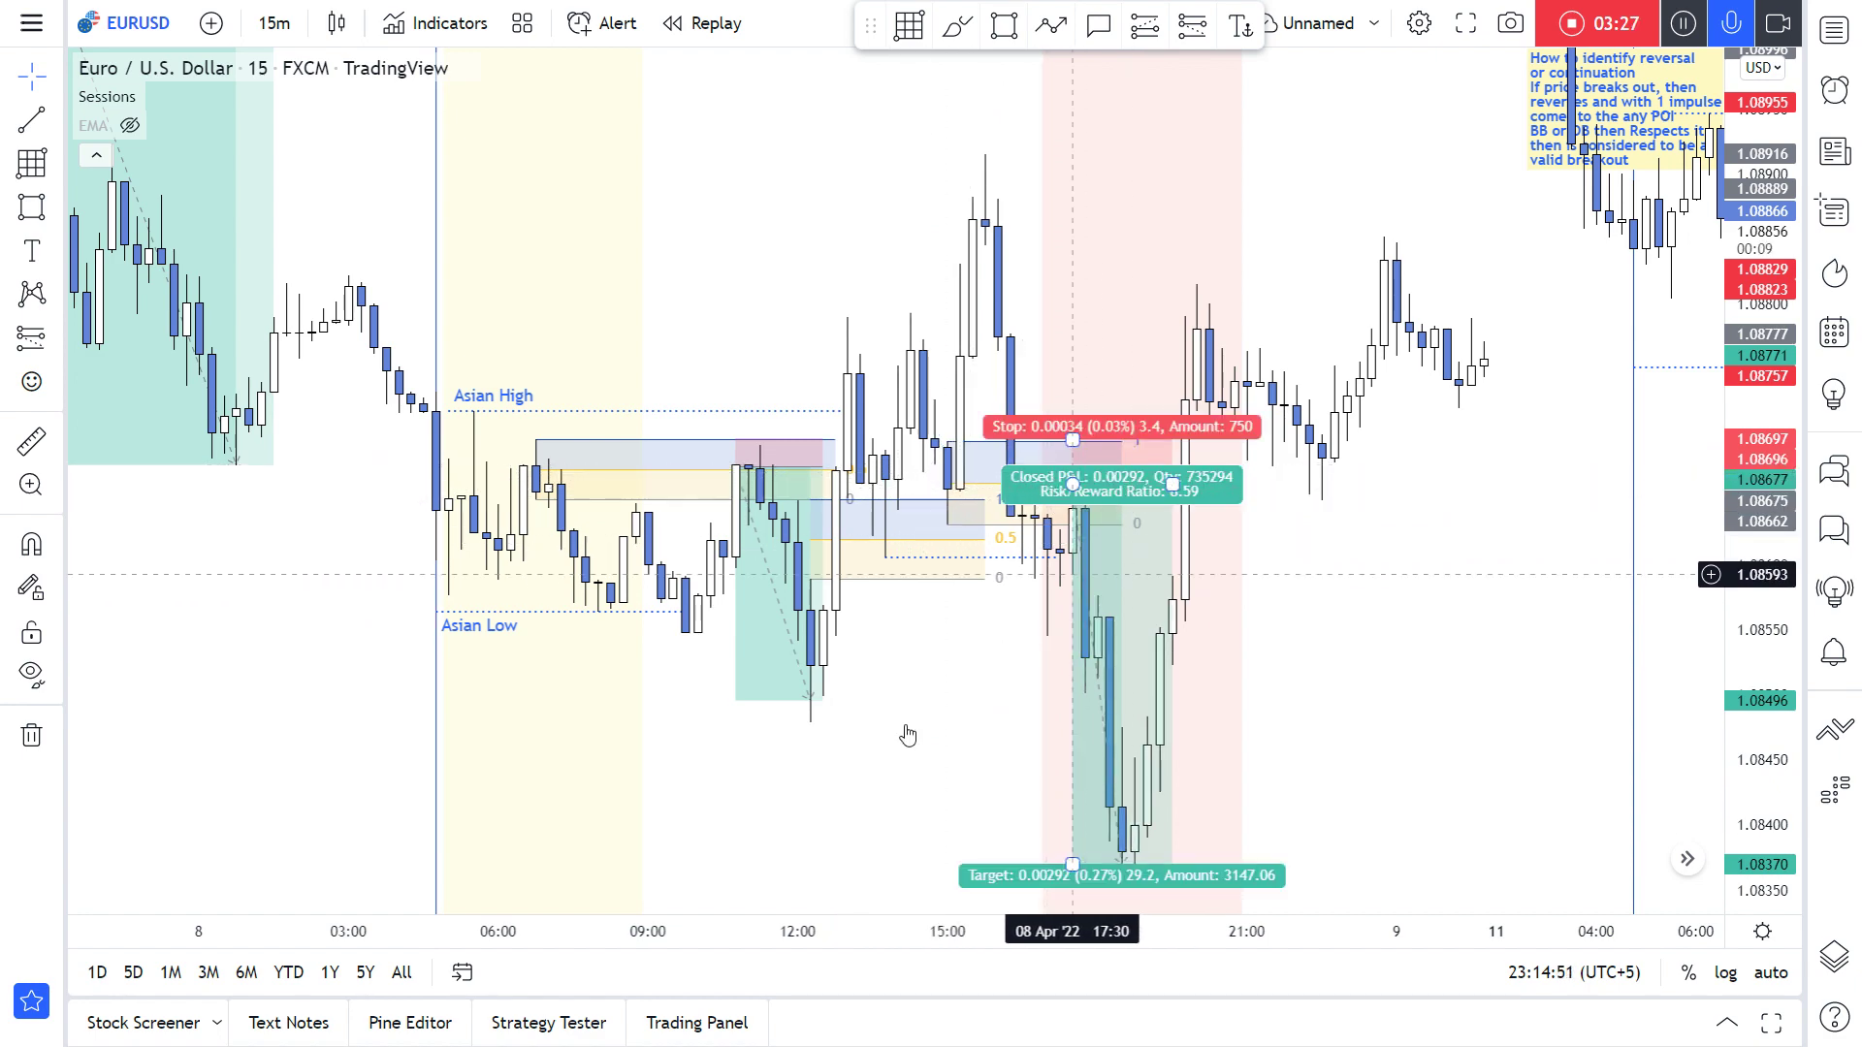
Step: Examine the 7 April Asian range breakout and long position, and the 6 April break of structure and order blocks
drag(1010, 777, 1261, 790)
drag(580, 606, 1149, 975)
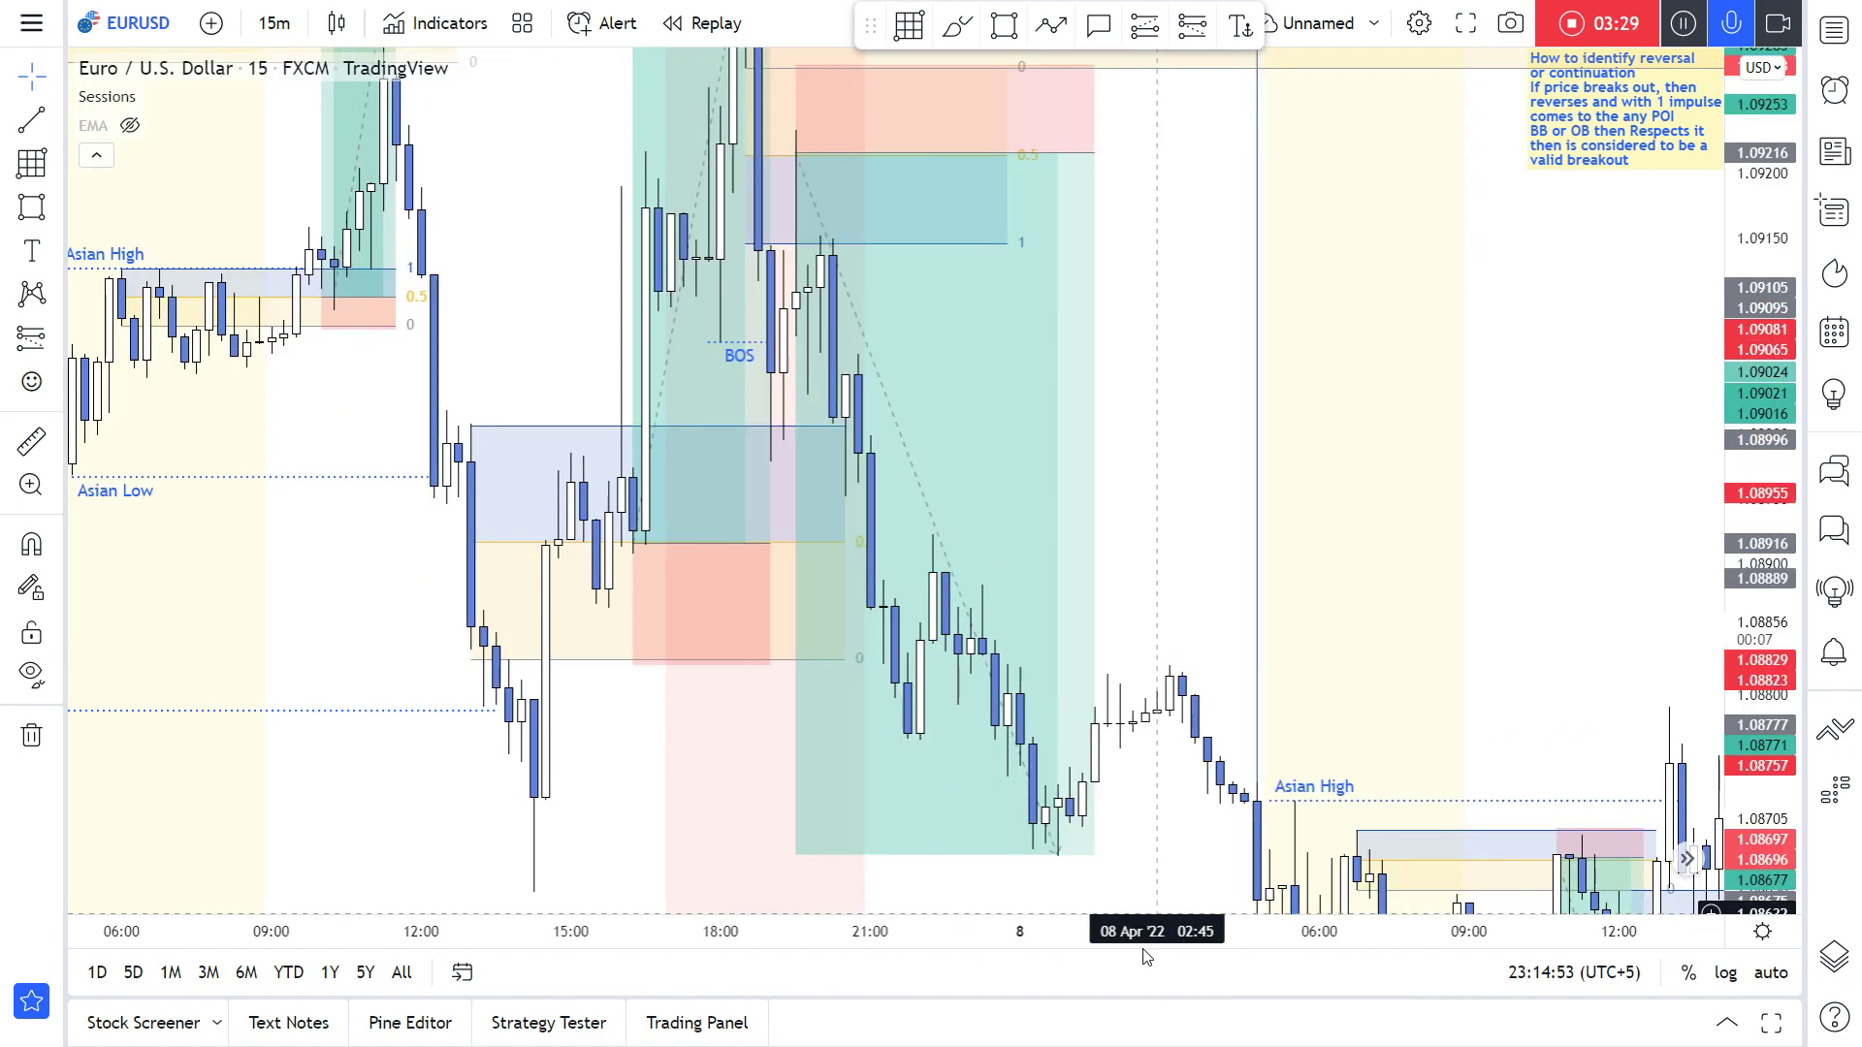
drag(684, 739, 1298, 728)
drag(911, 656, 935, 800)
scroll(919, 513, up, 1)
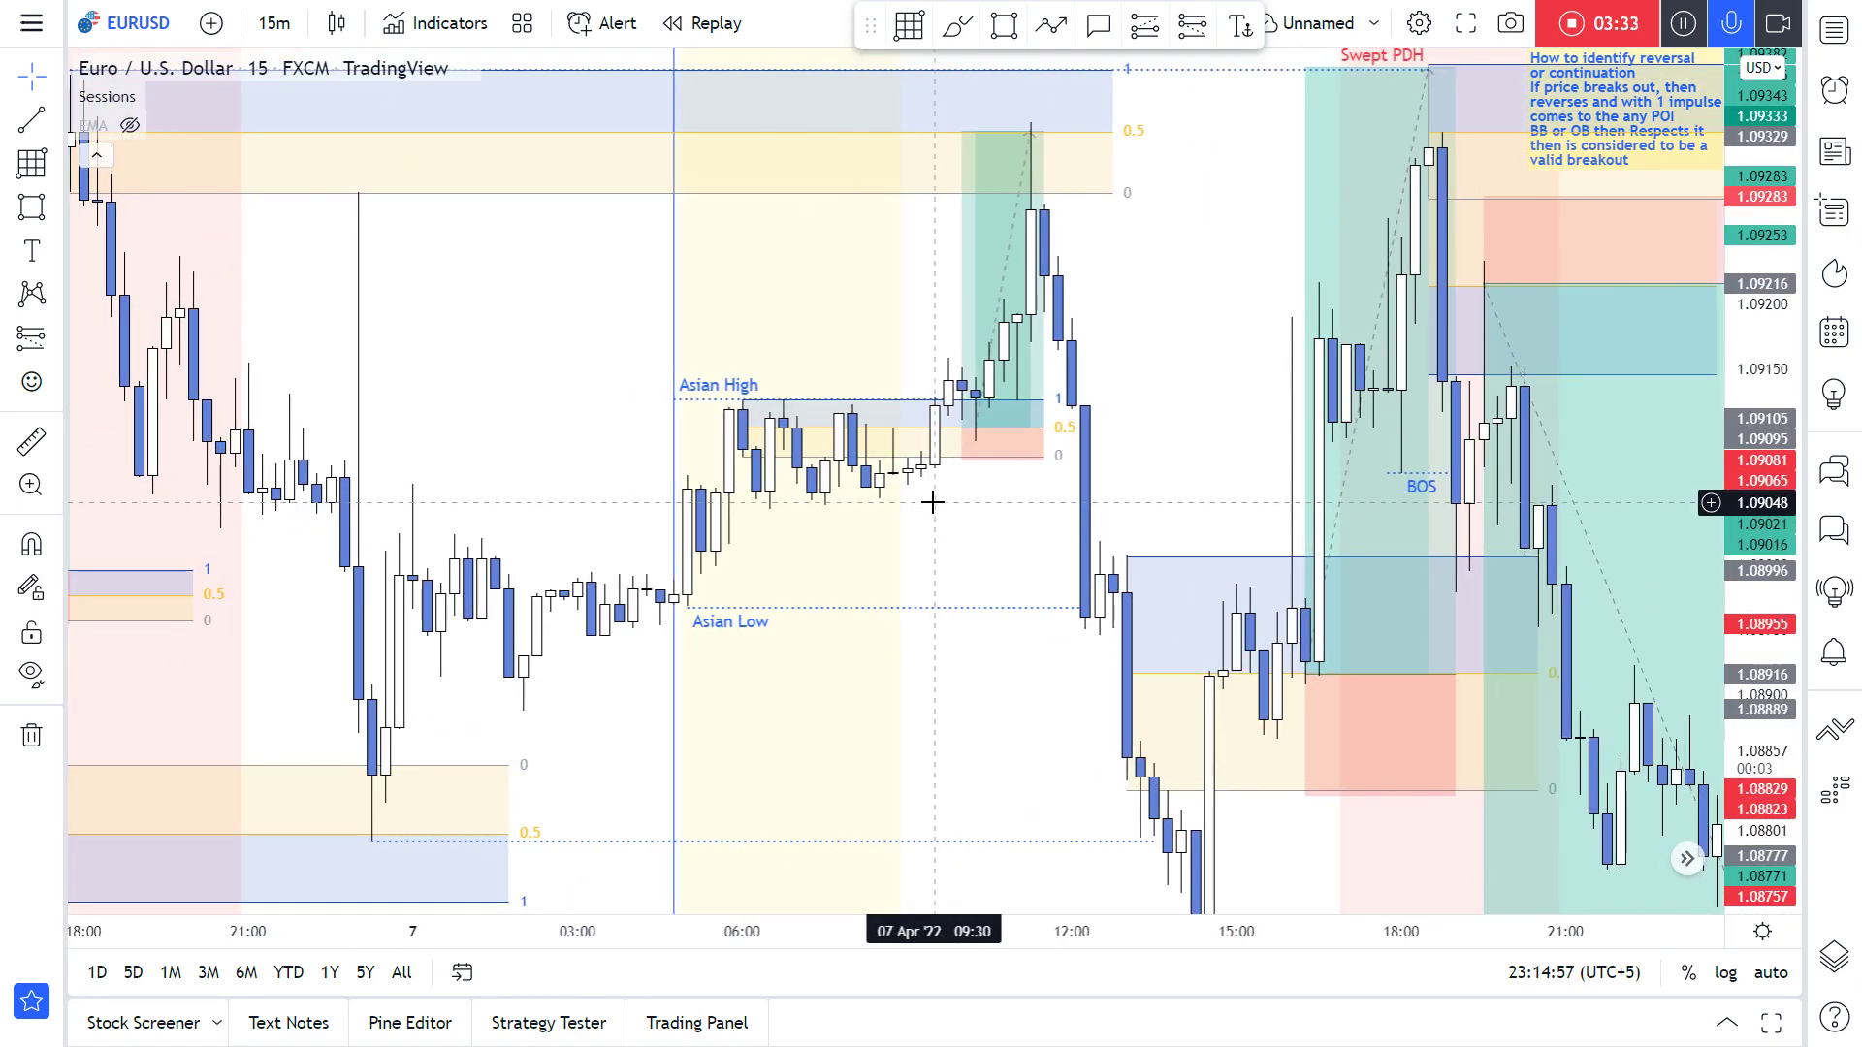
drag(964, 549, 978, 576)
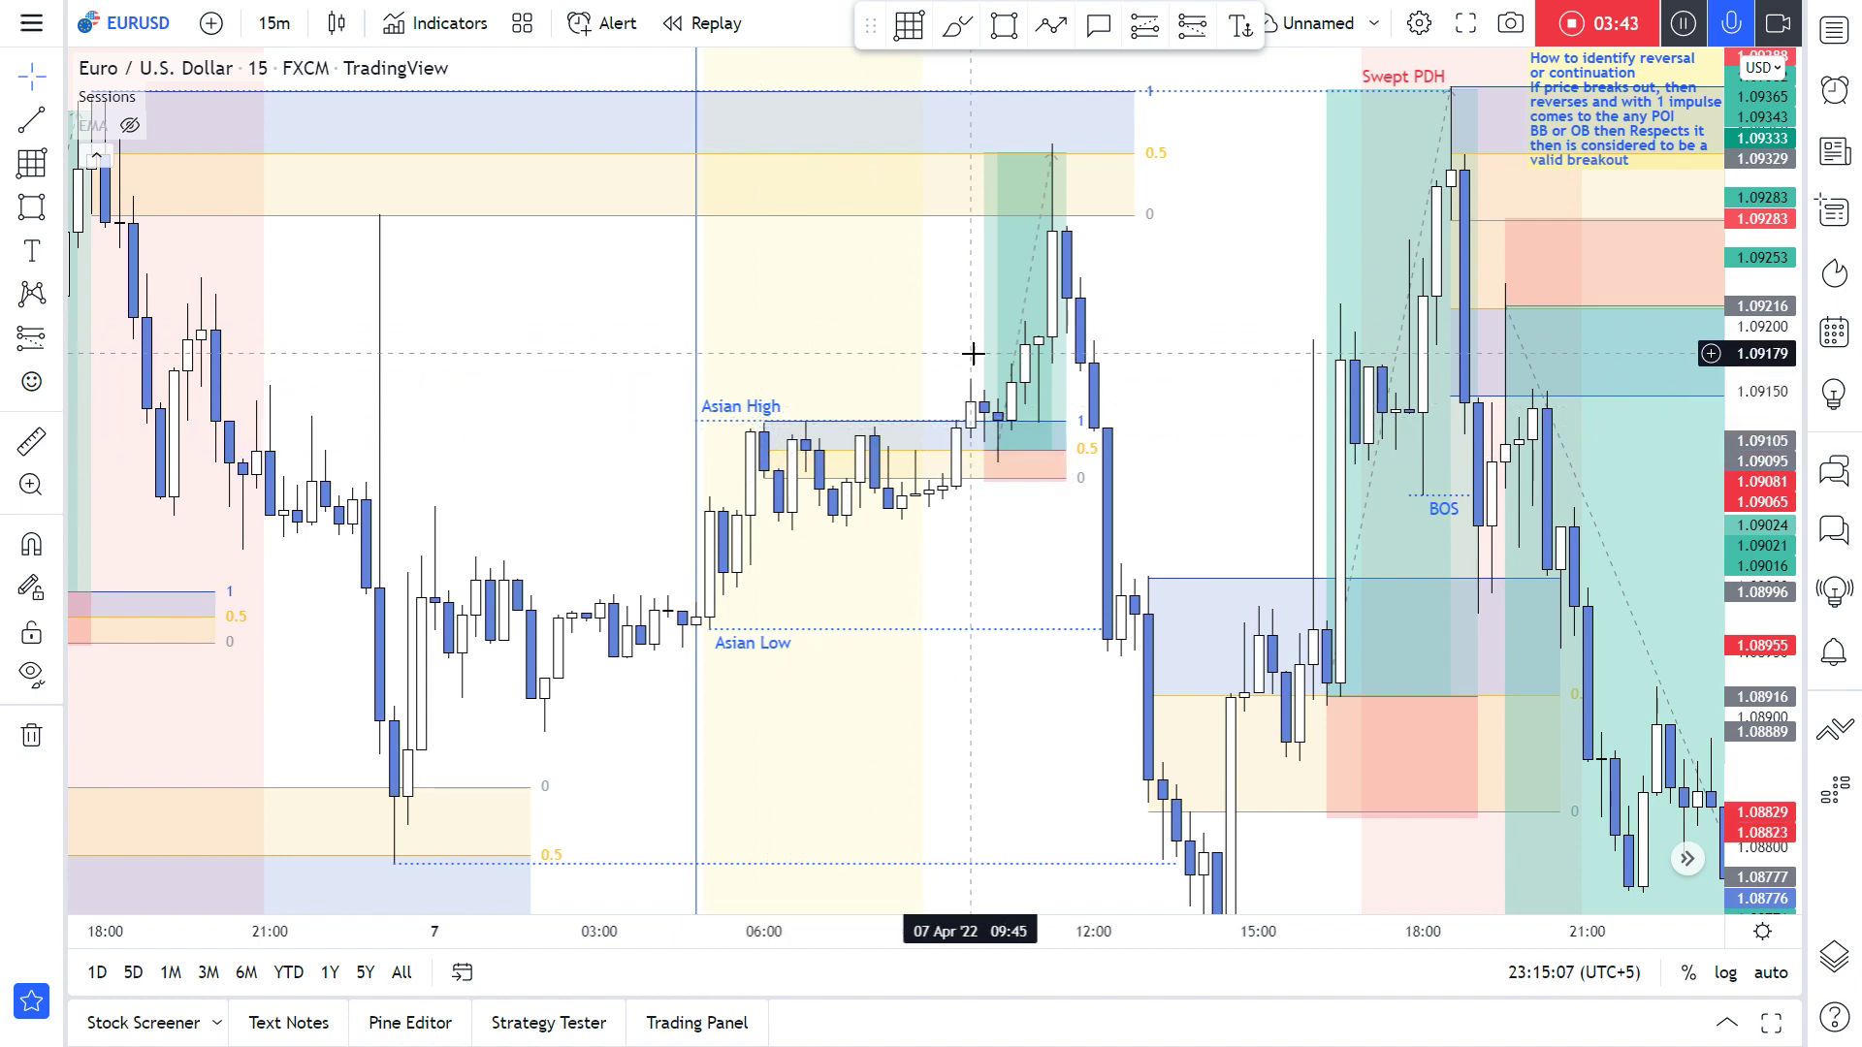
mouse_move(1014, 442)
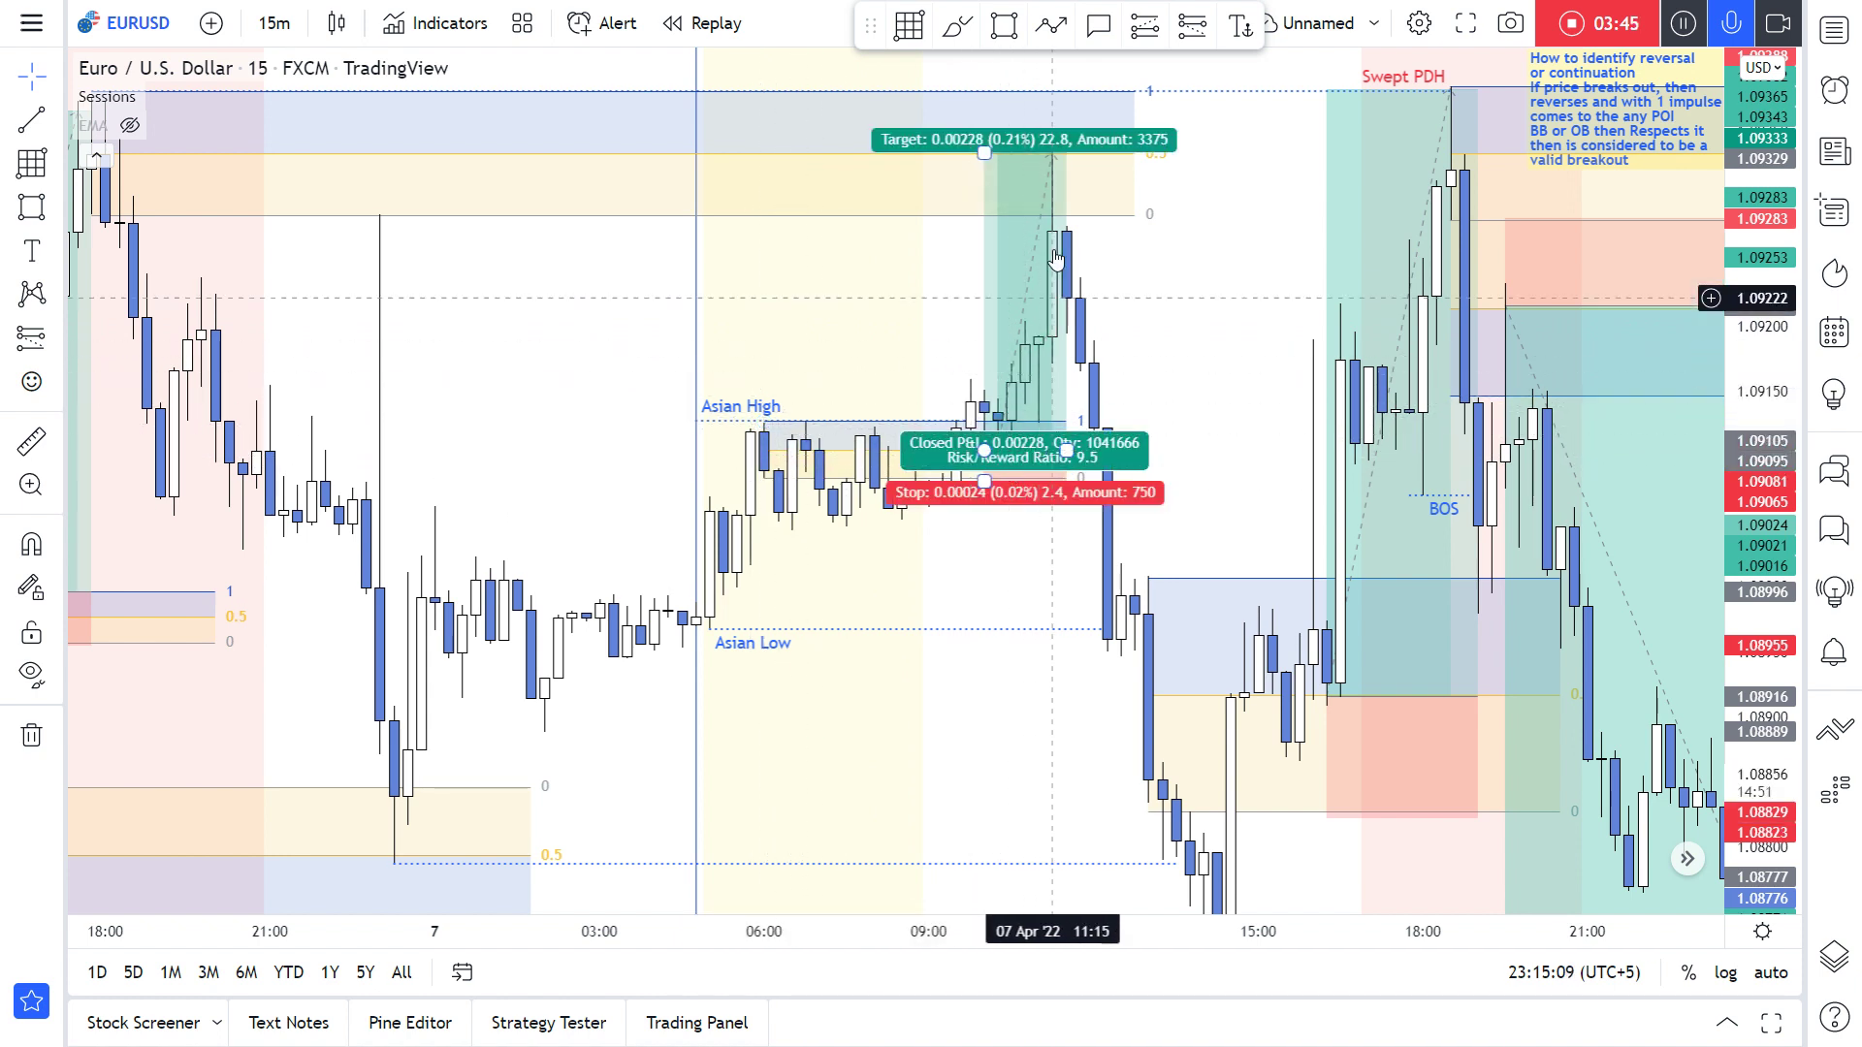
drag(931, 401, 1067, 477)
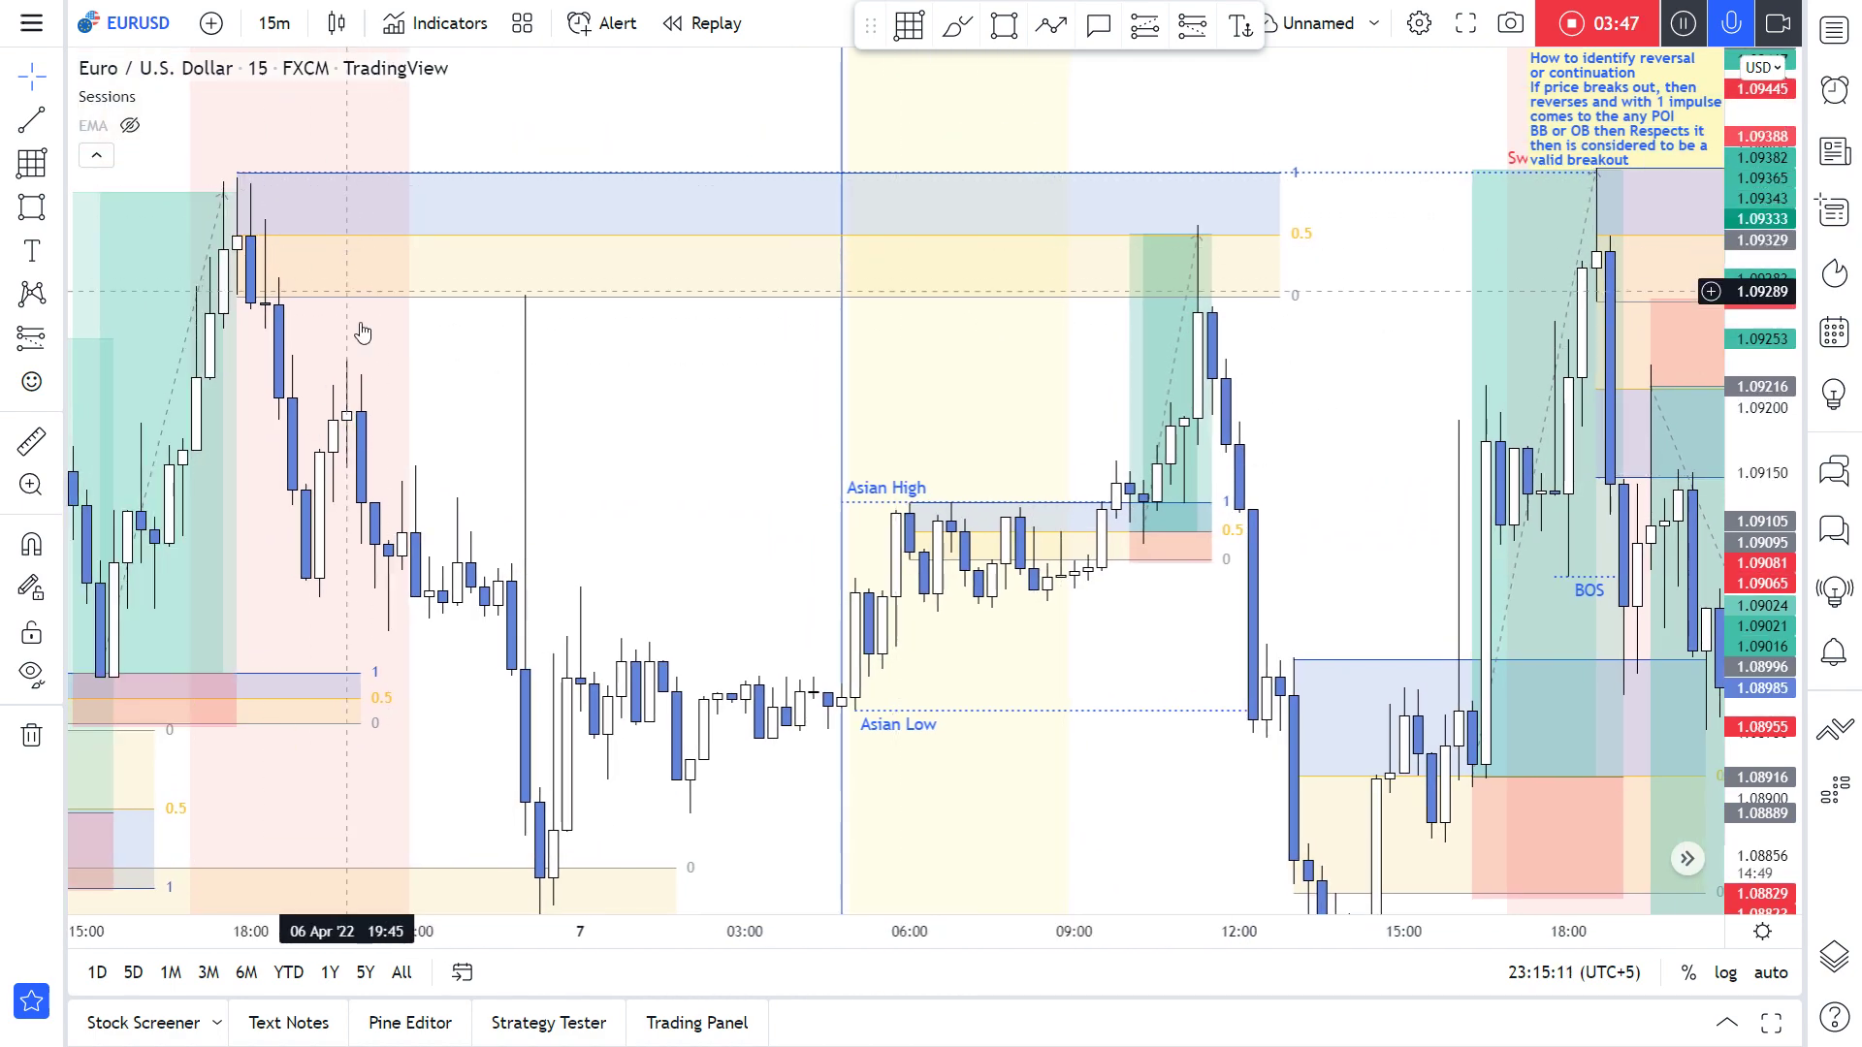
drag(615, 436, 1524, 207)
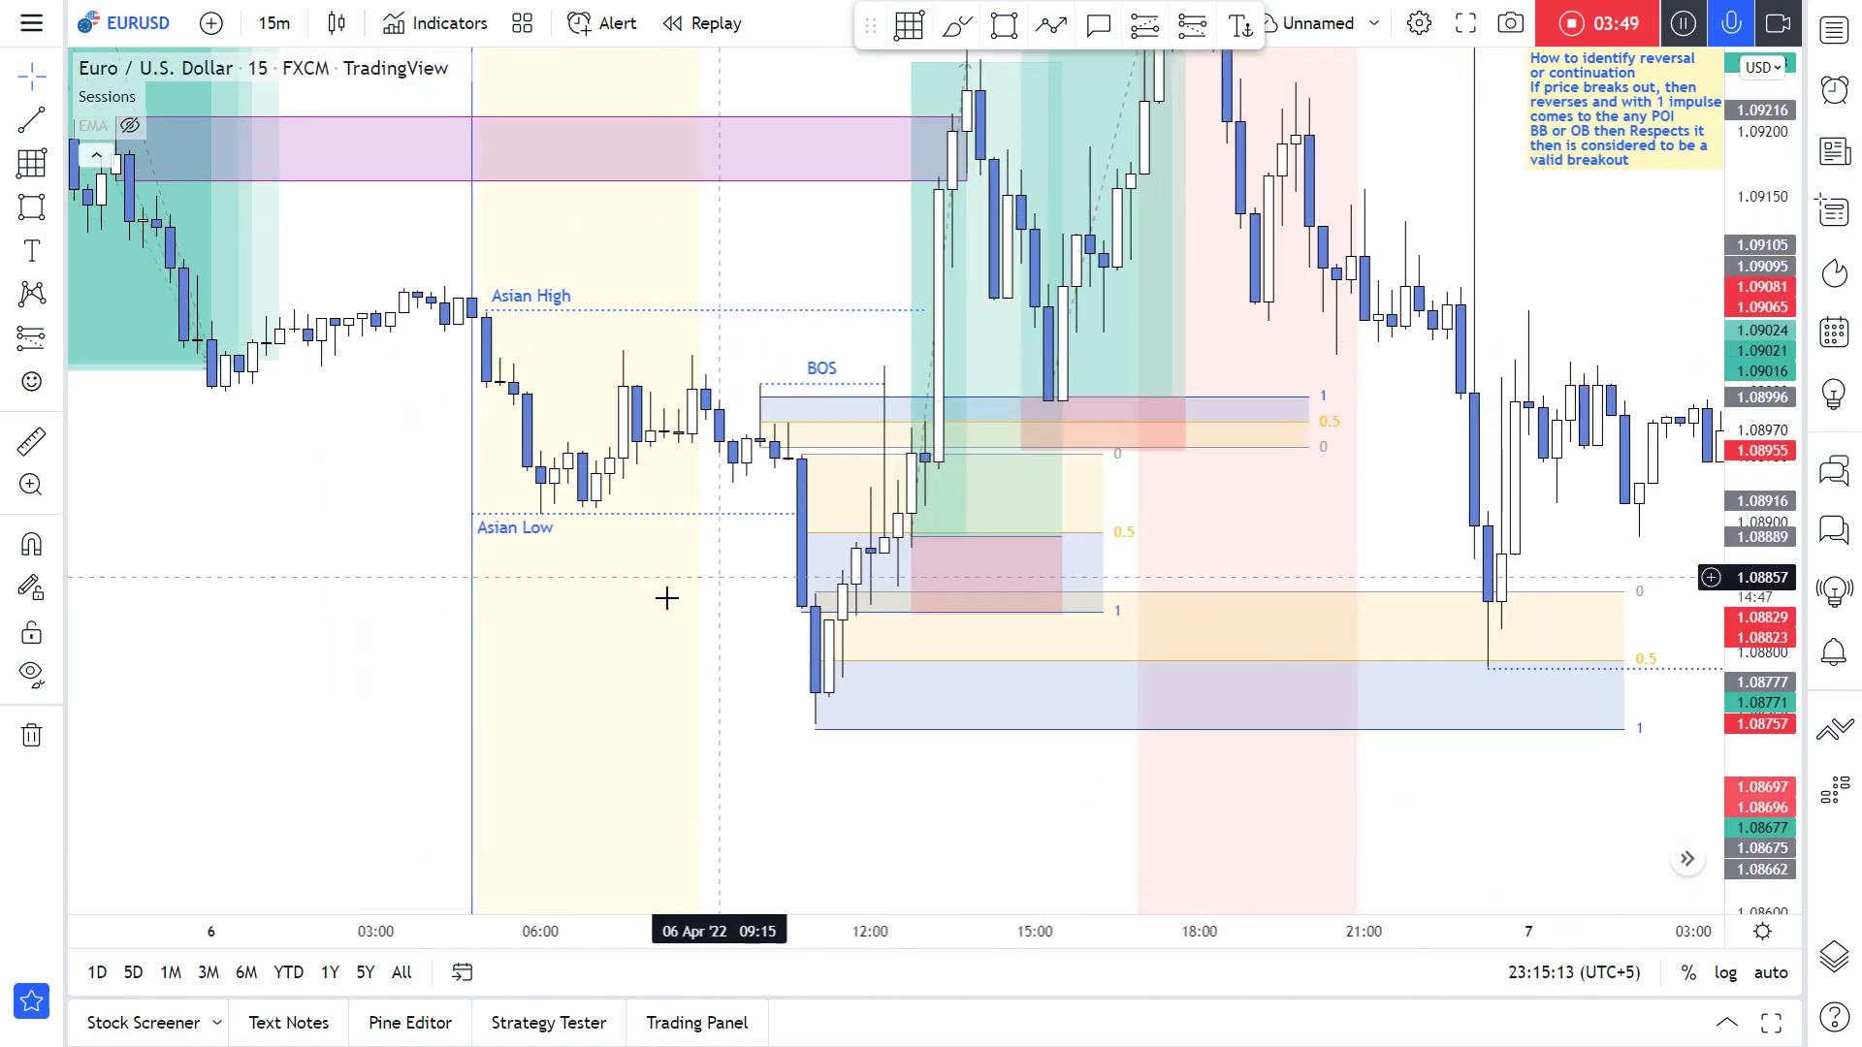
drag(624, 615, 641, 621)
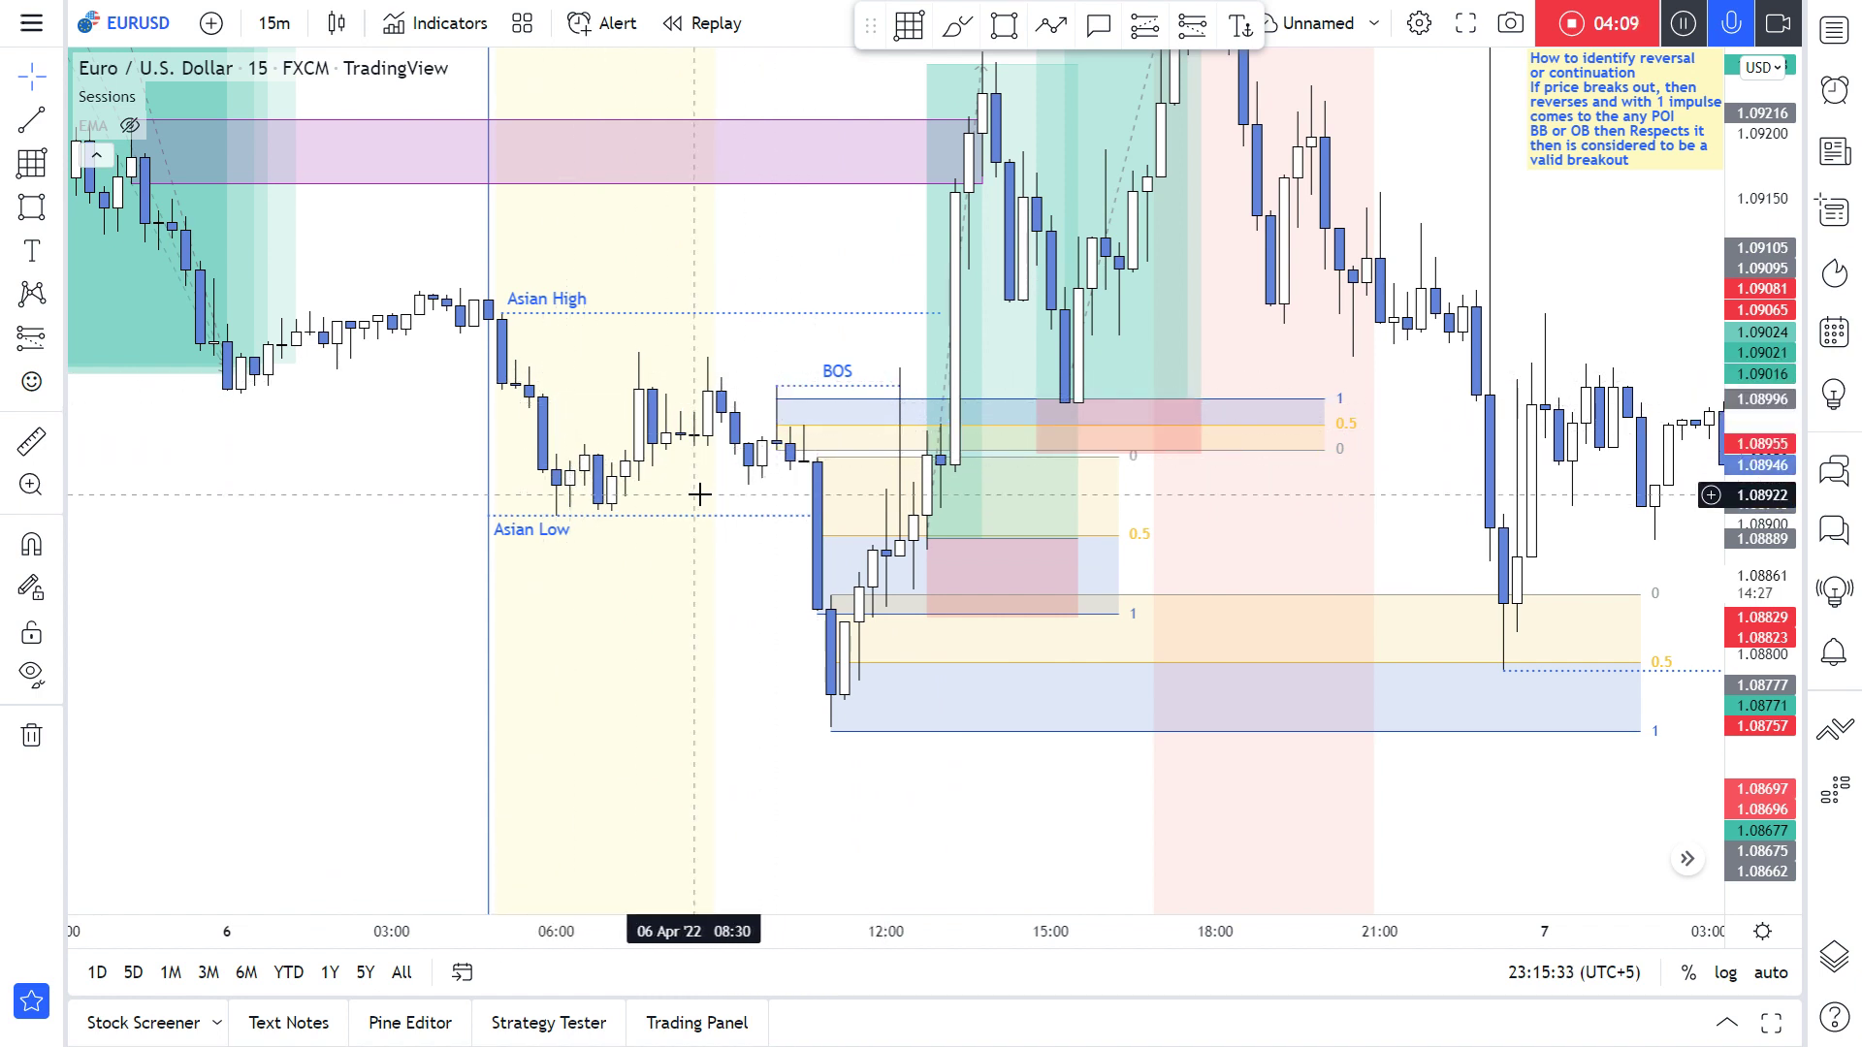
scroll(708, 493, up, 3)
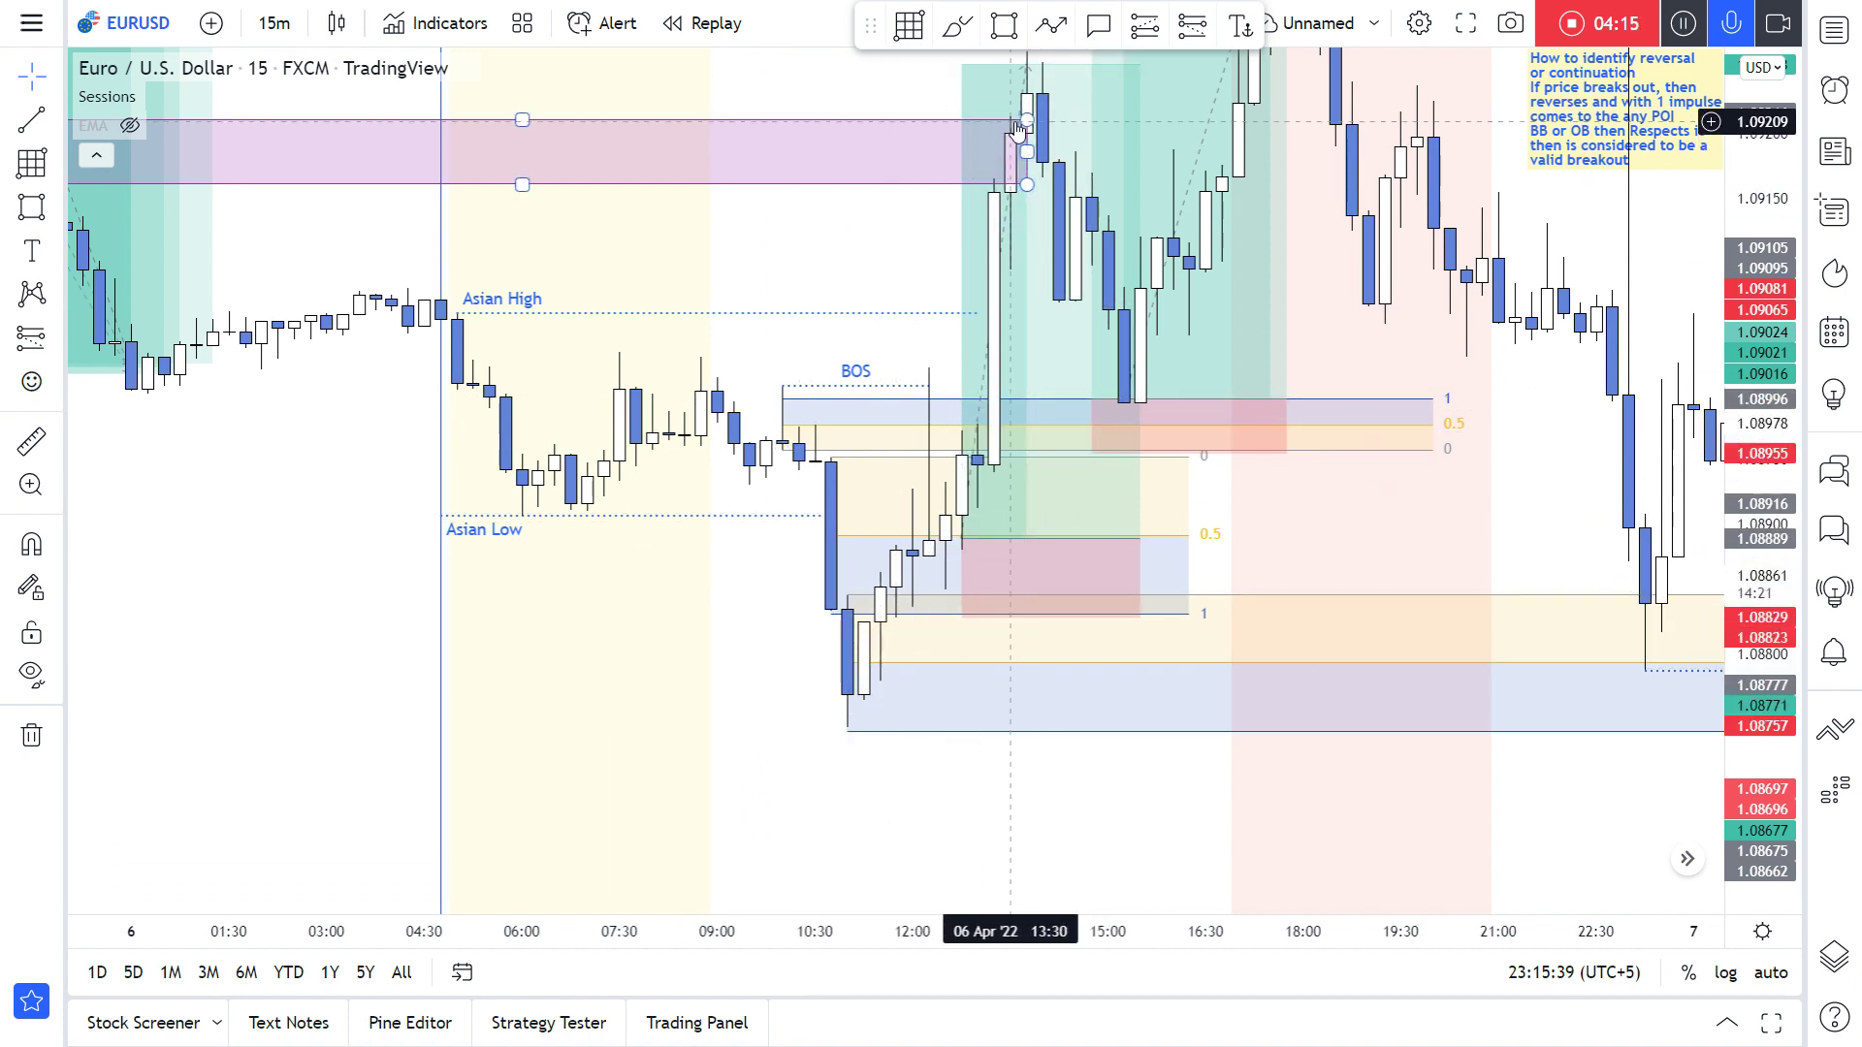
click(1004, 26)
click(957, 26)
drag(877, 688, 948, 411)
key(ctrl+z)
key(Escape)
Step: Compare the Asian range breakouts of 7 and 8 April with the 6 April break of structure above the order block
mouse_move(897, 343)
mouse_down()
mouse_move(753, 351)
mouse_move(3, 288)
mouse_up()
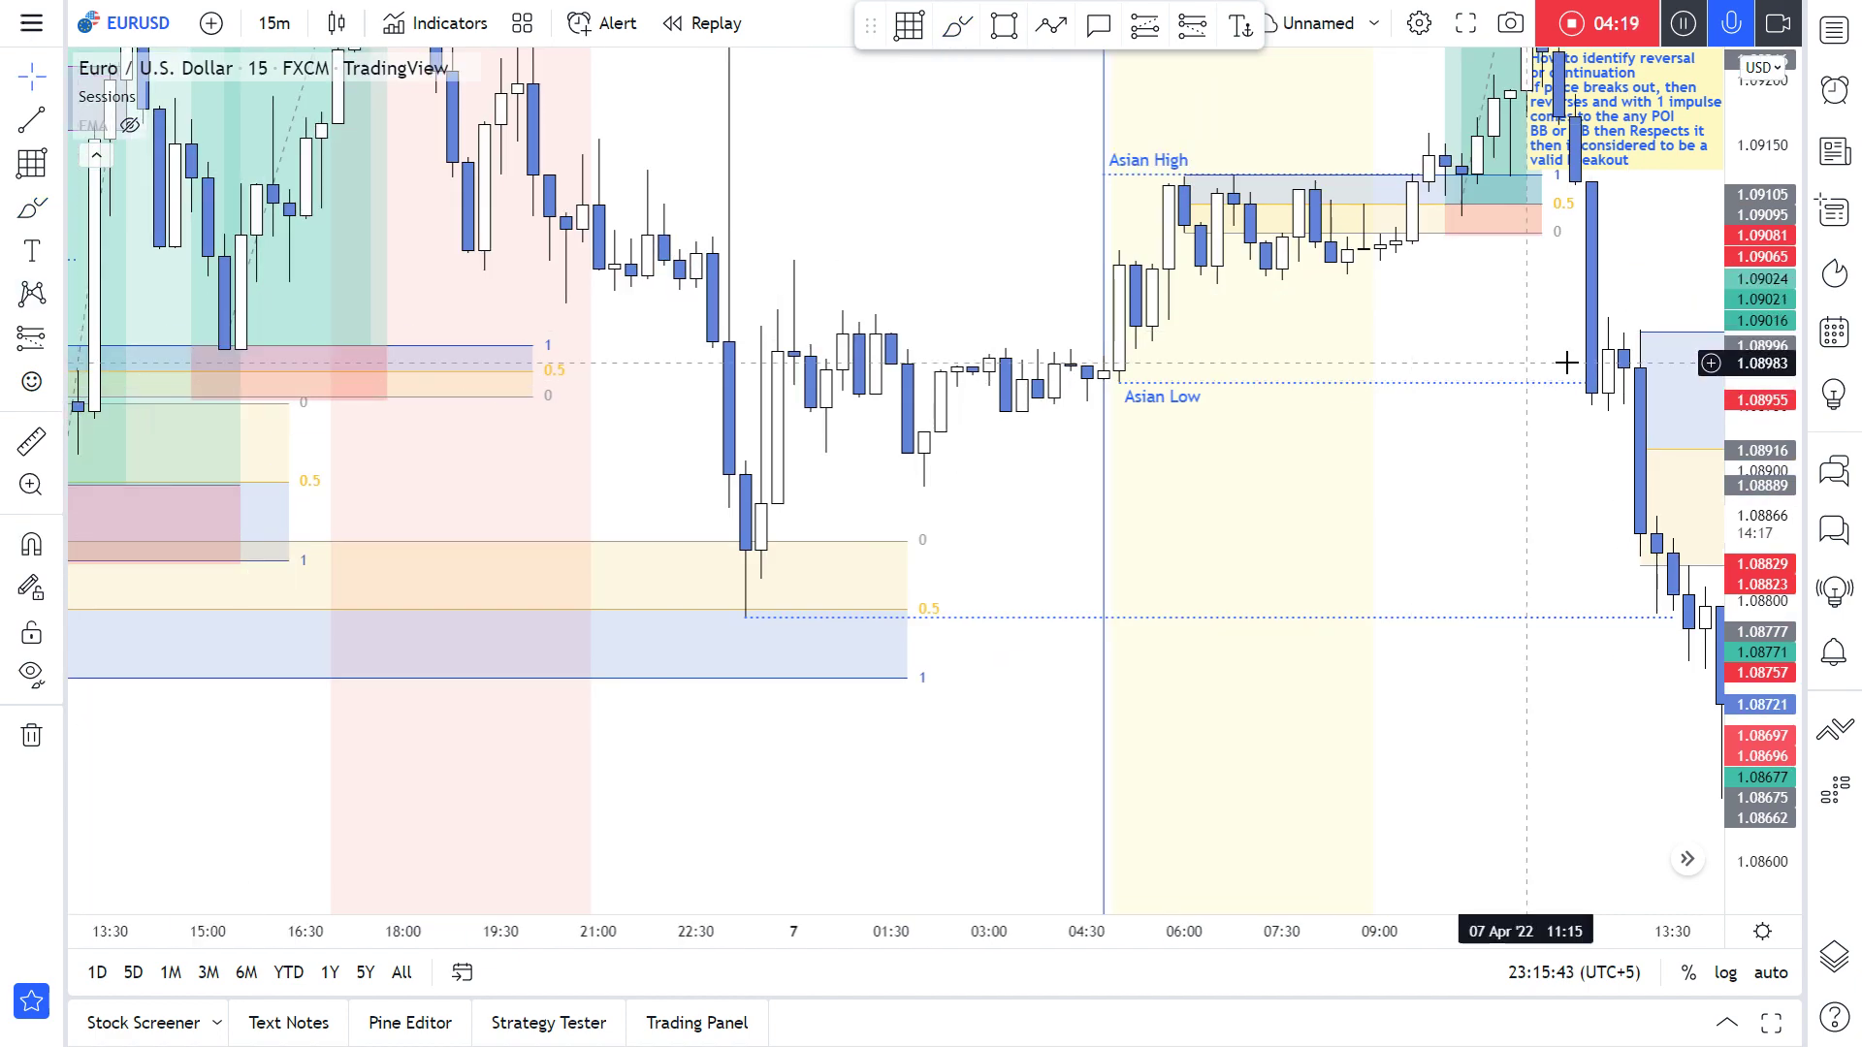
mouse_move(1445, 474)
mouse_down()
mouse_move(582, 690)
mouse_move(307, 610)
mouse_up()
scroll(543, 682, left, 10)
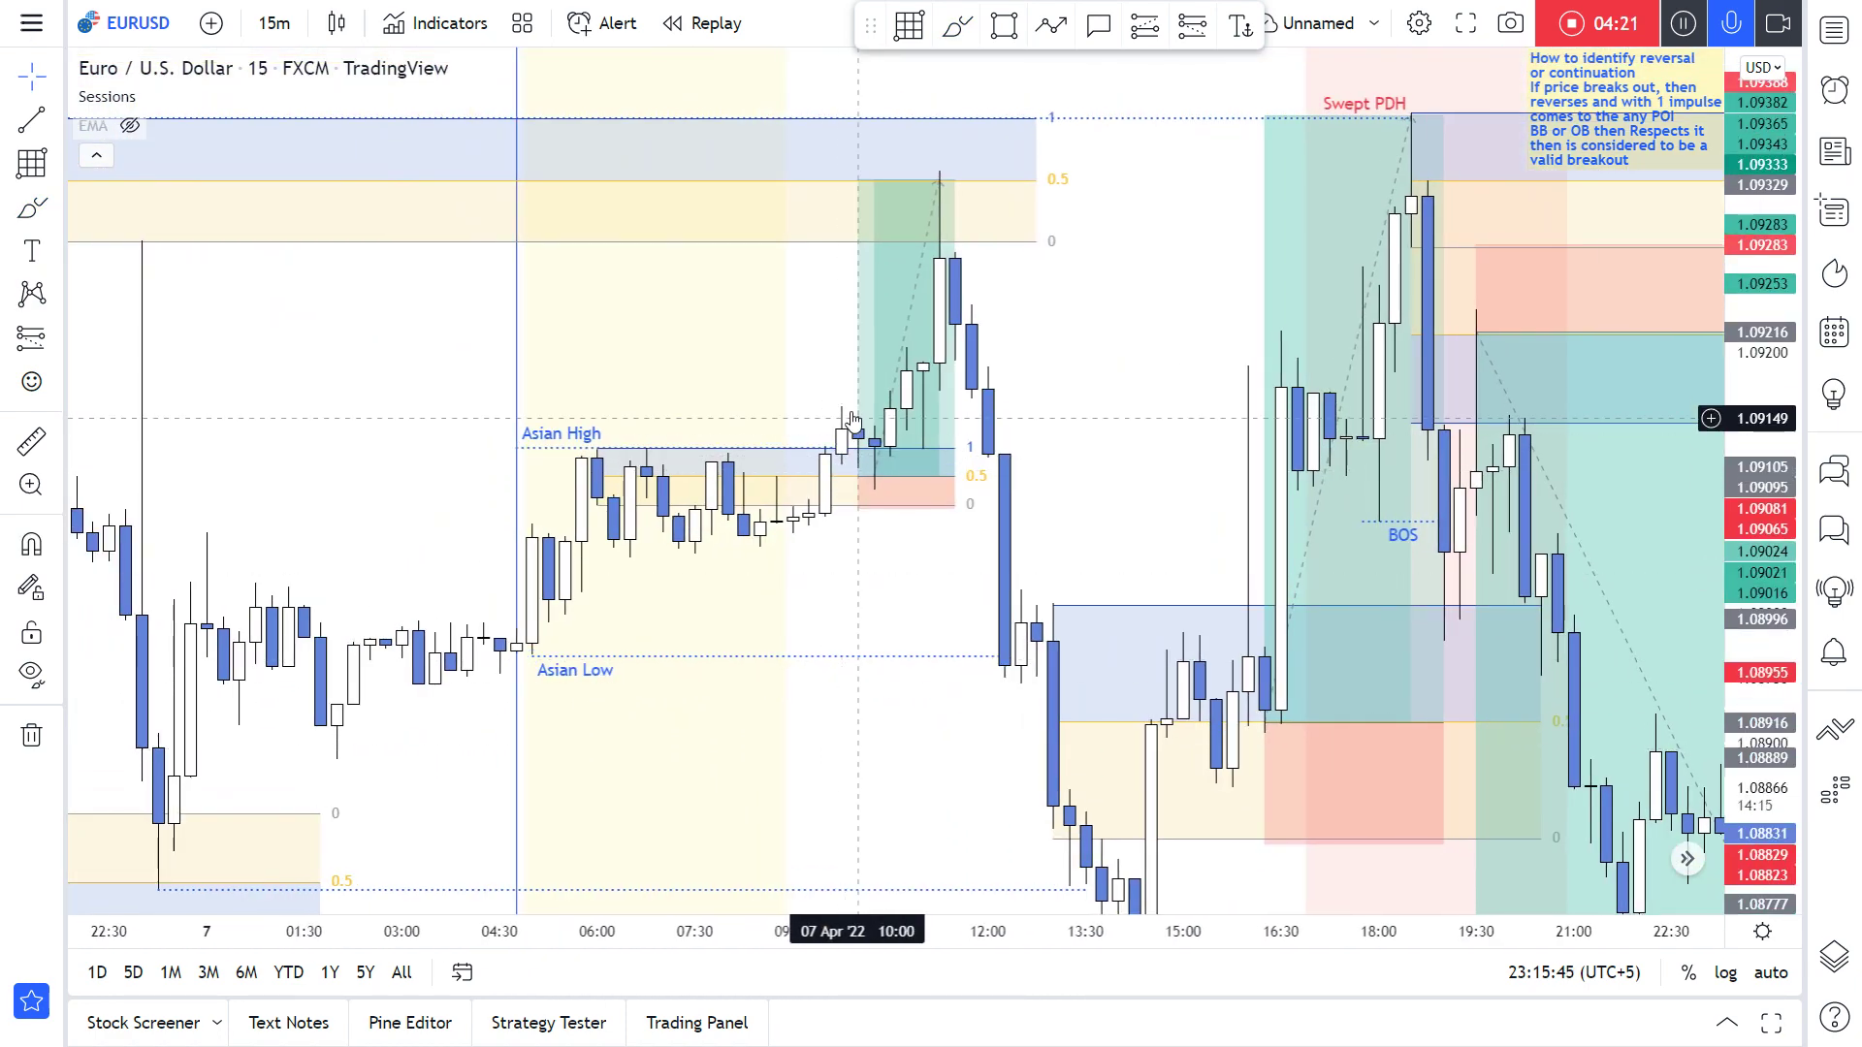
scroll(890, 589, right, 13)
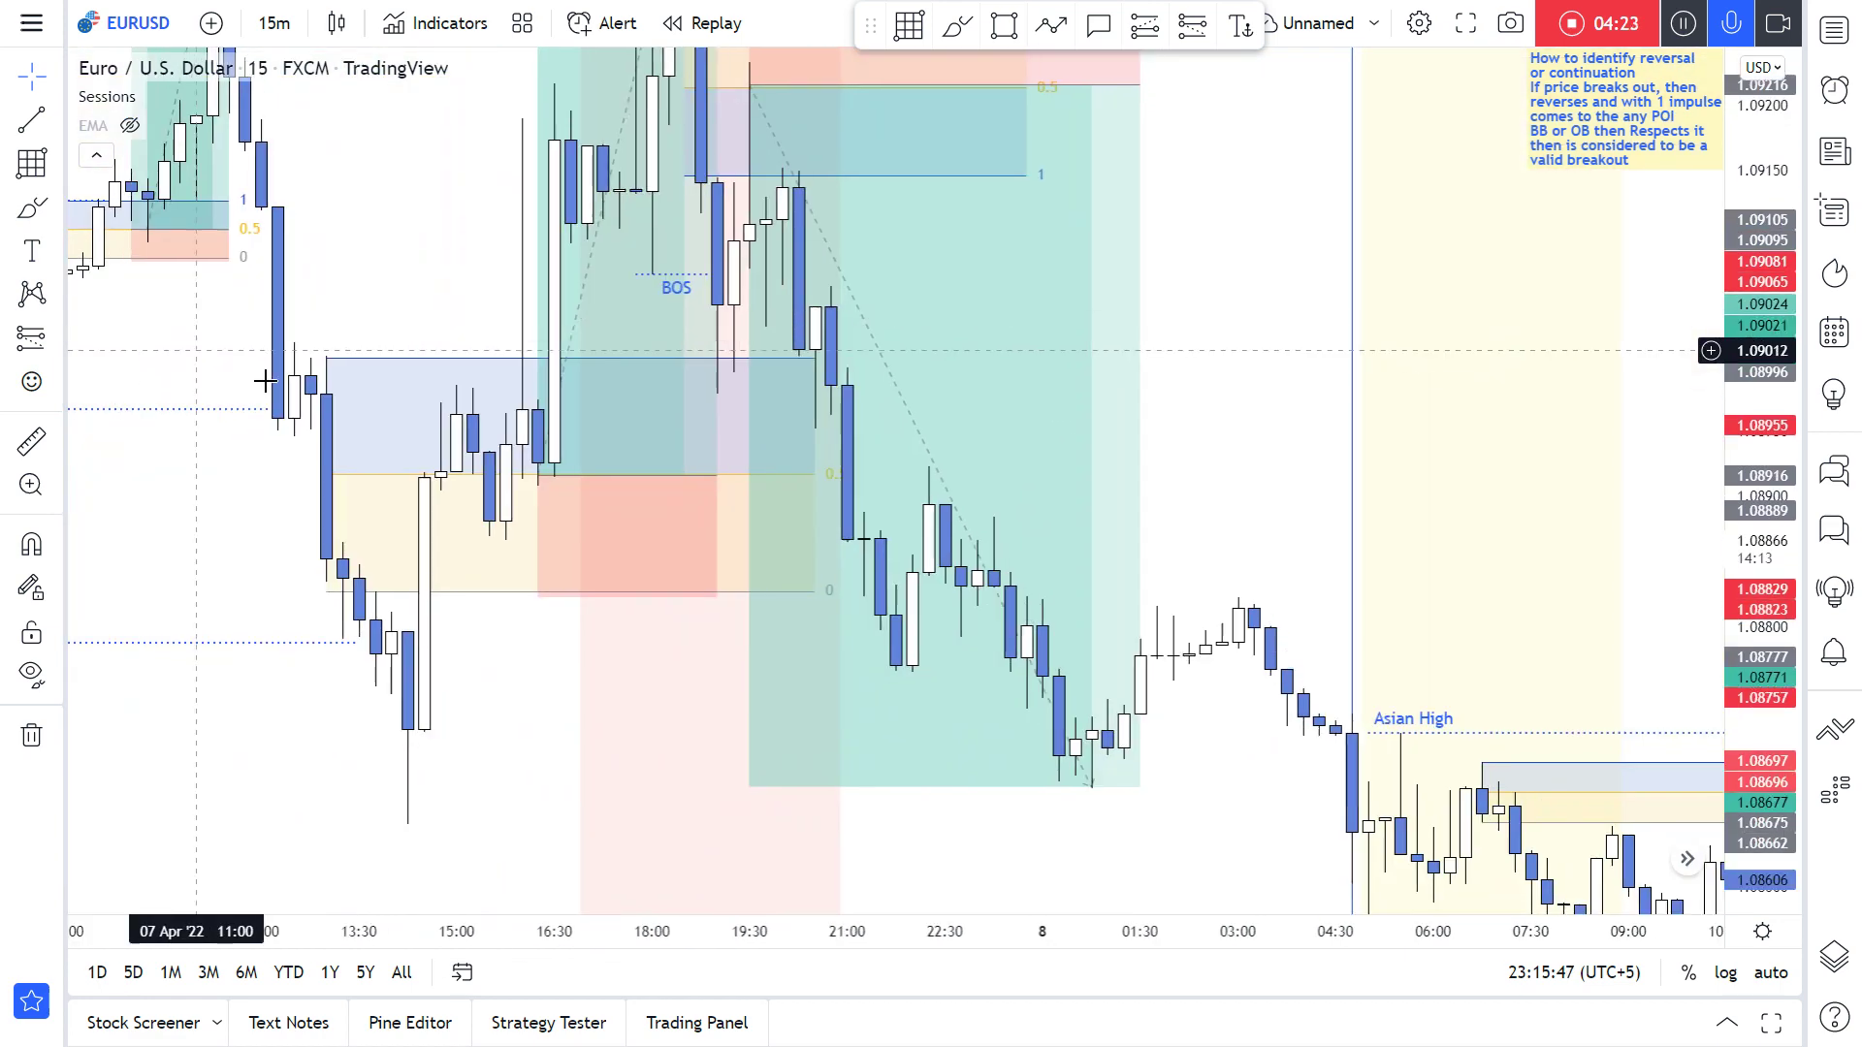
scroll(1420, 621, right, 14)
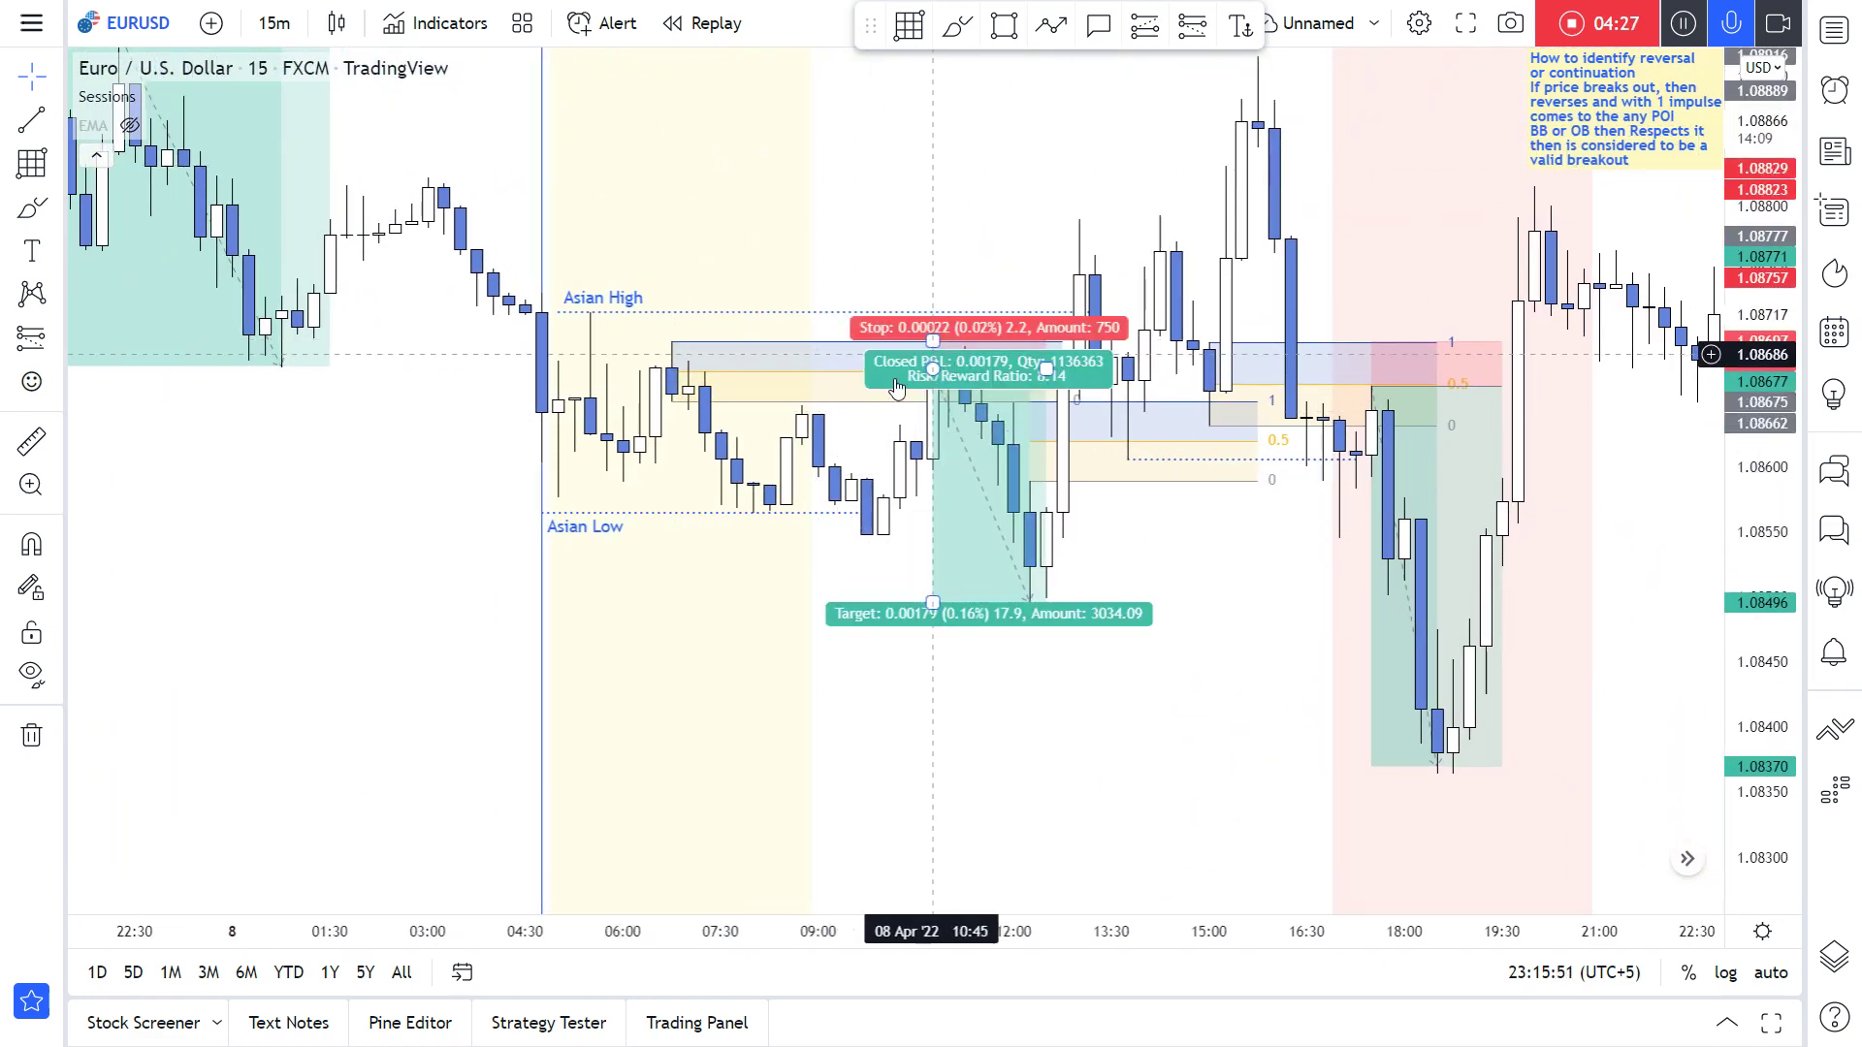
scroll(522, 672, left, 20)
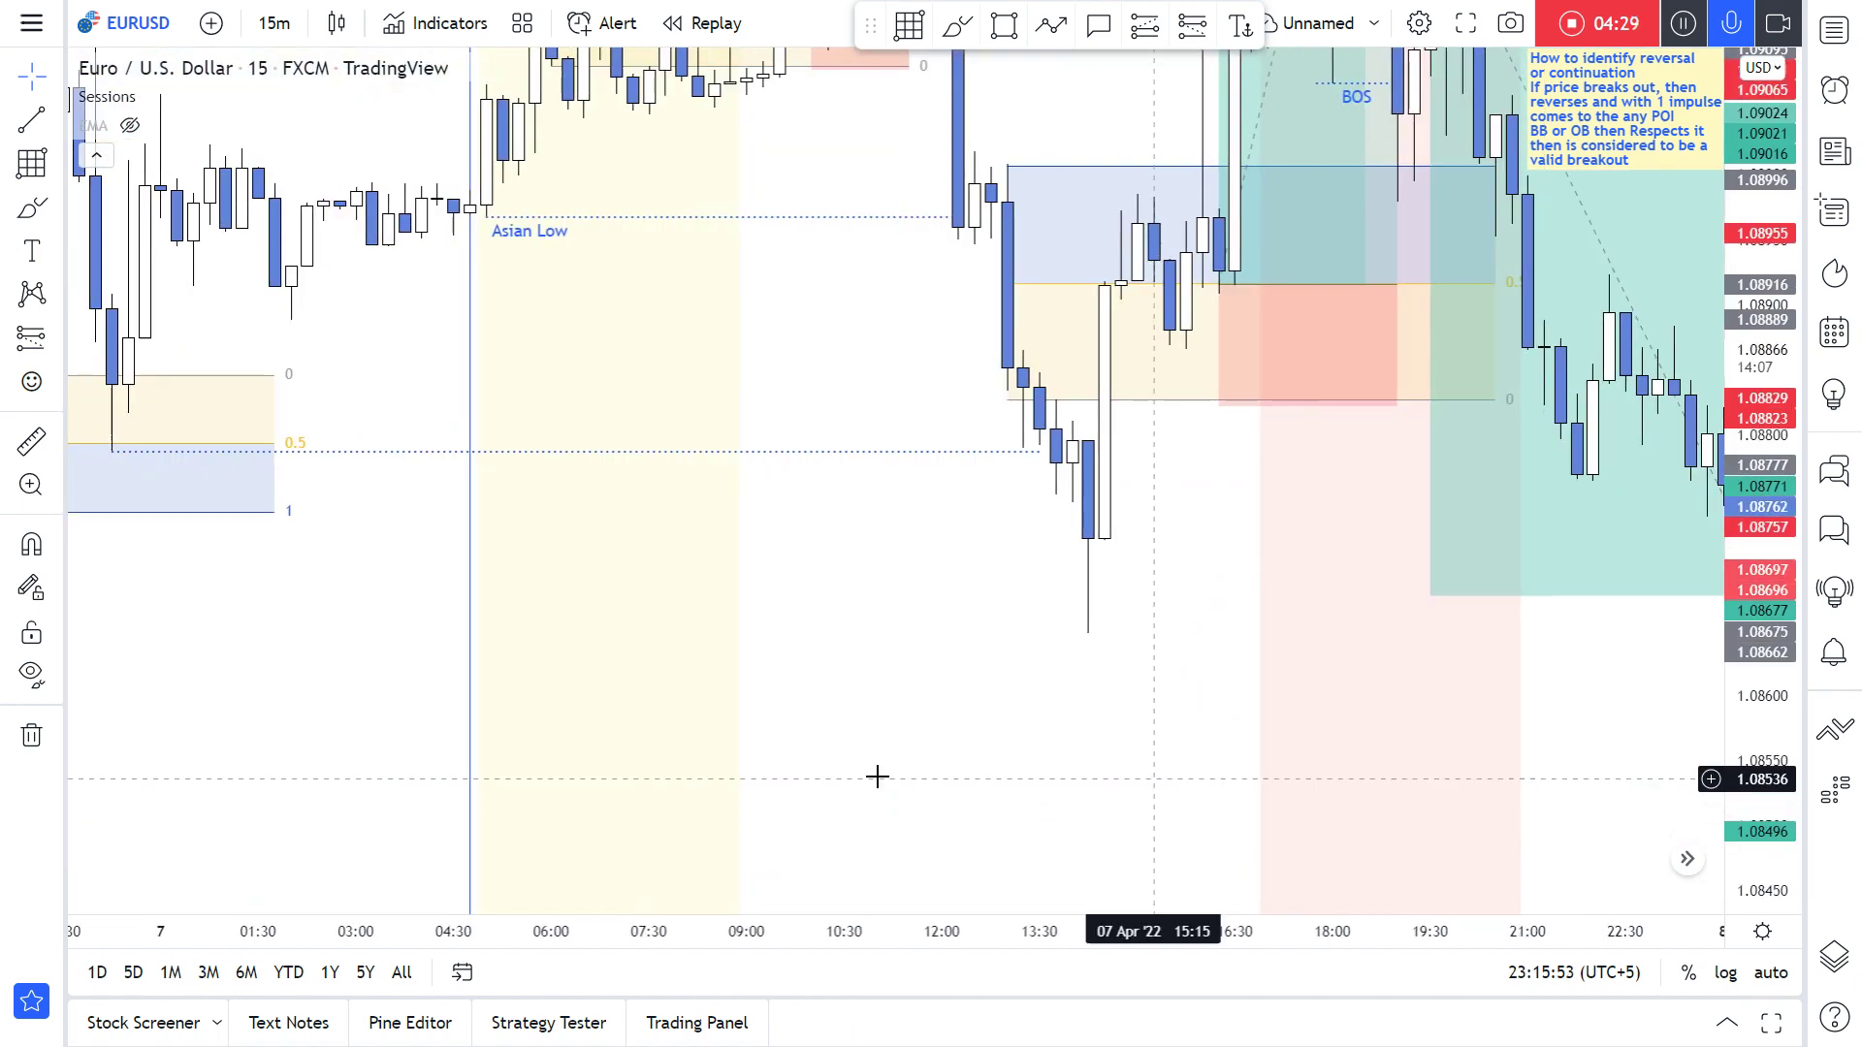
scroll(1067, 795, left, 15)
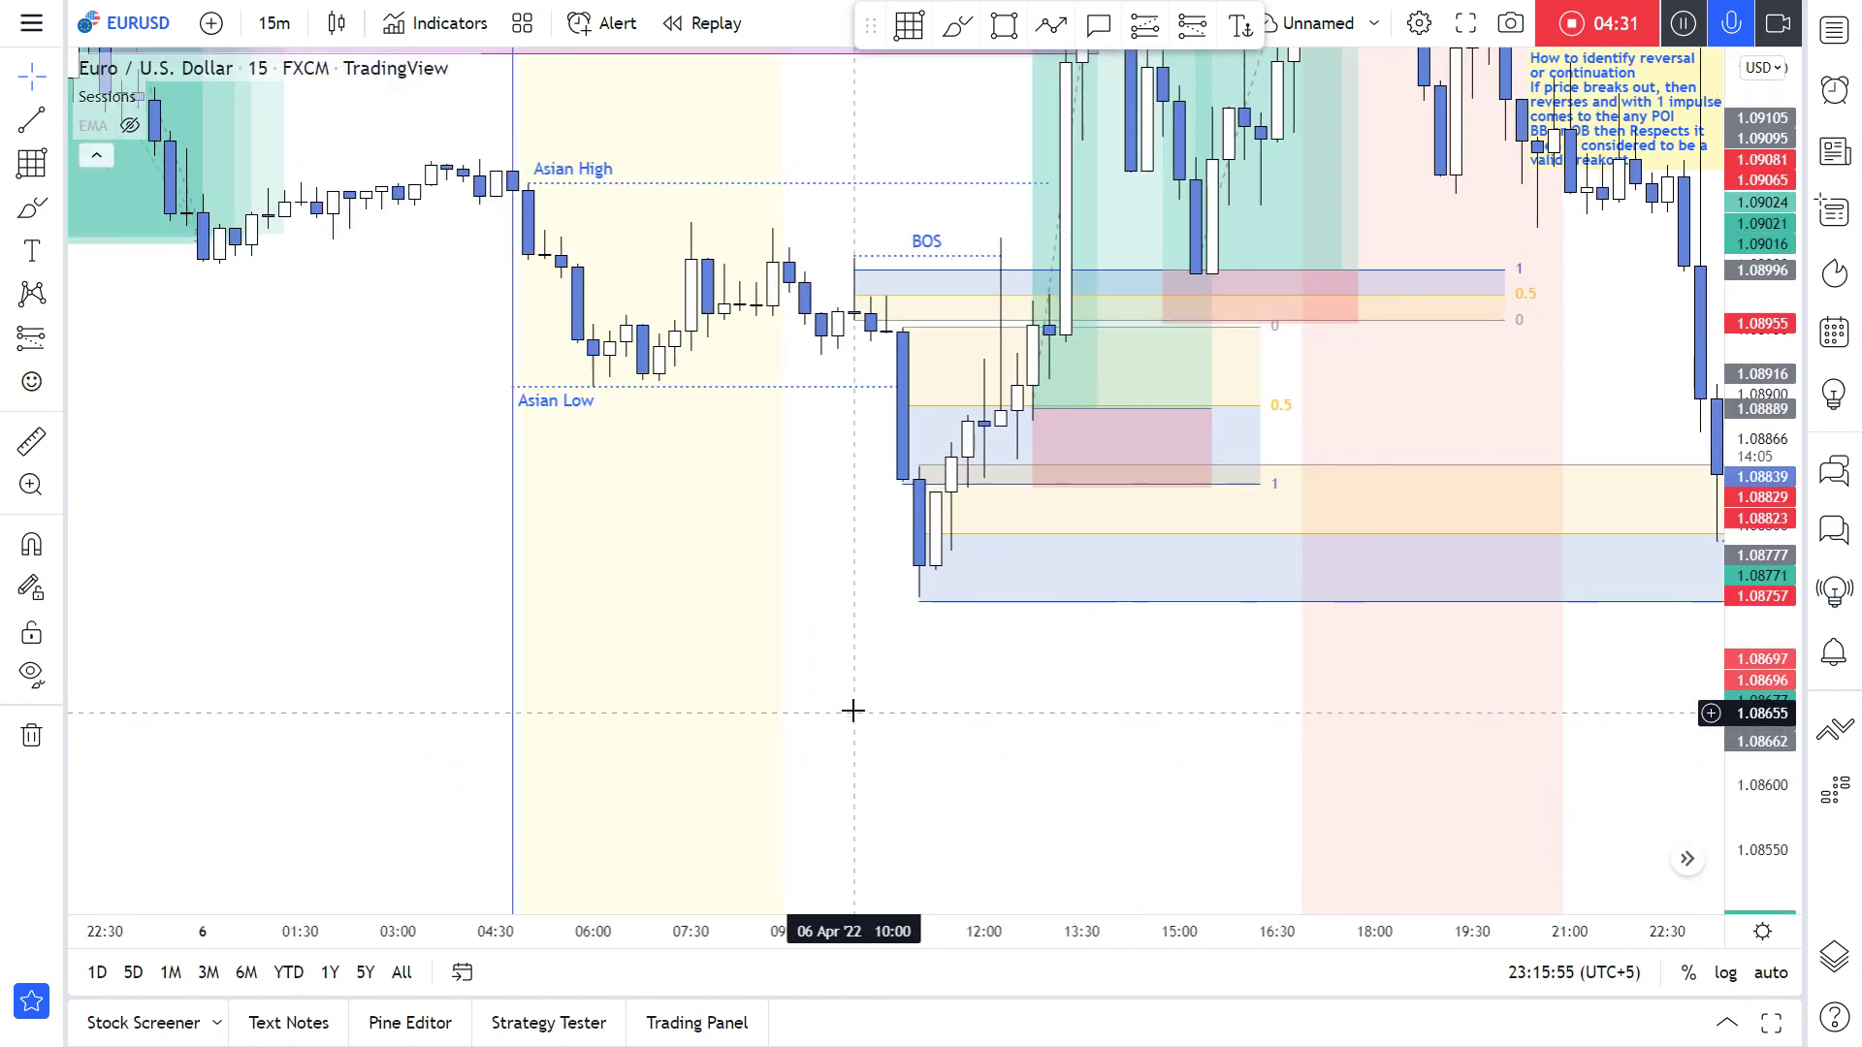
scroll(817, 691, left, 2)
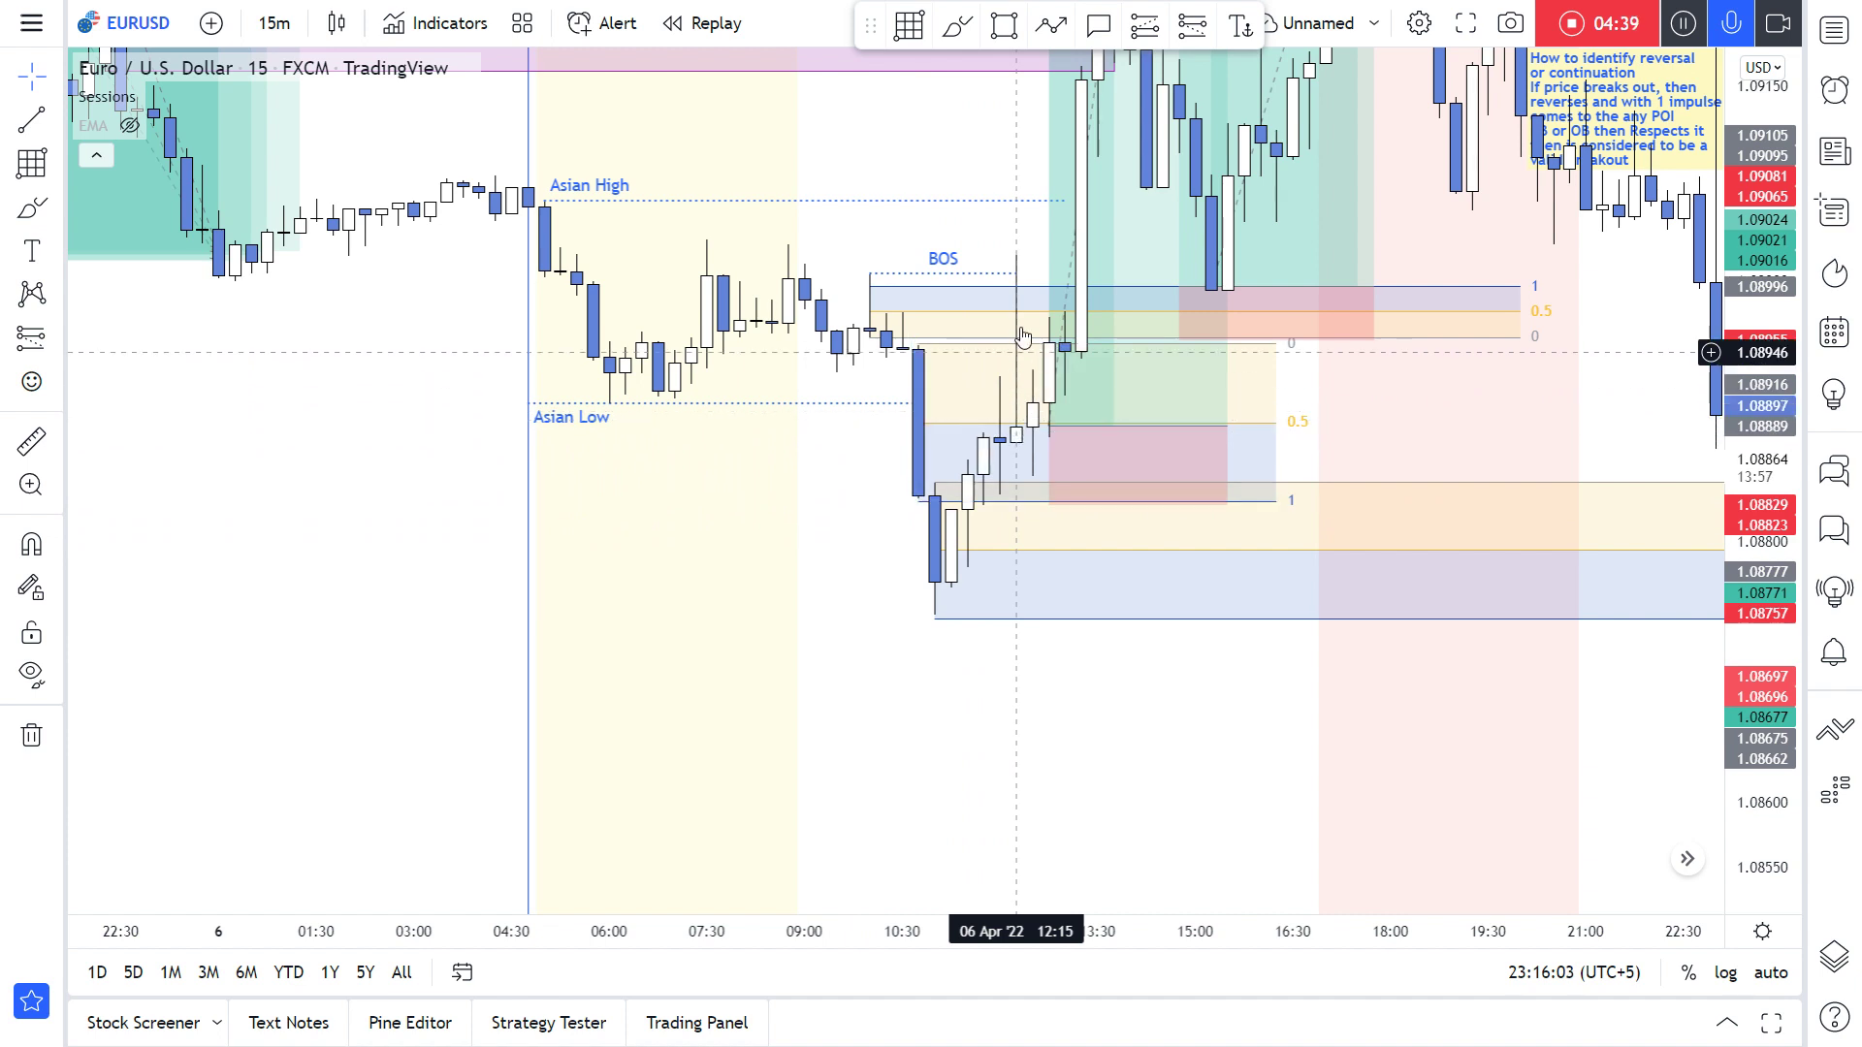
click(1090, 378)
click(988, 361)
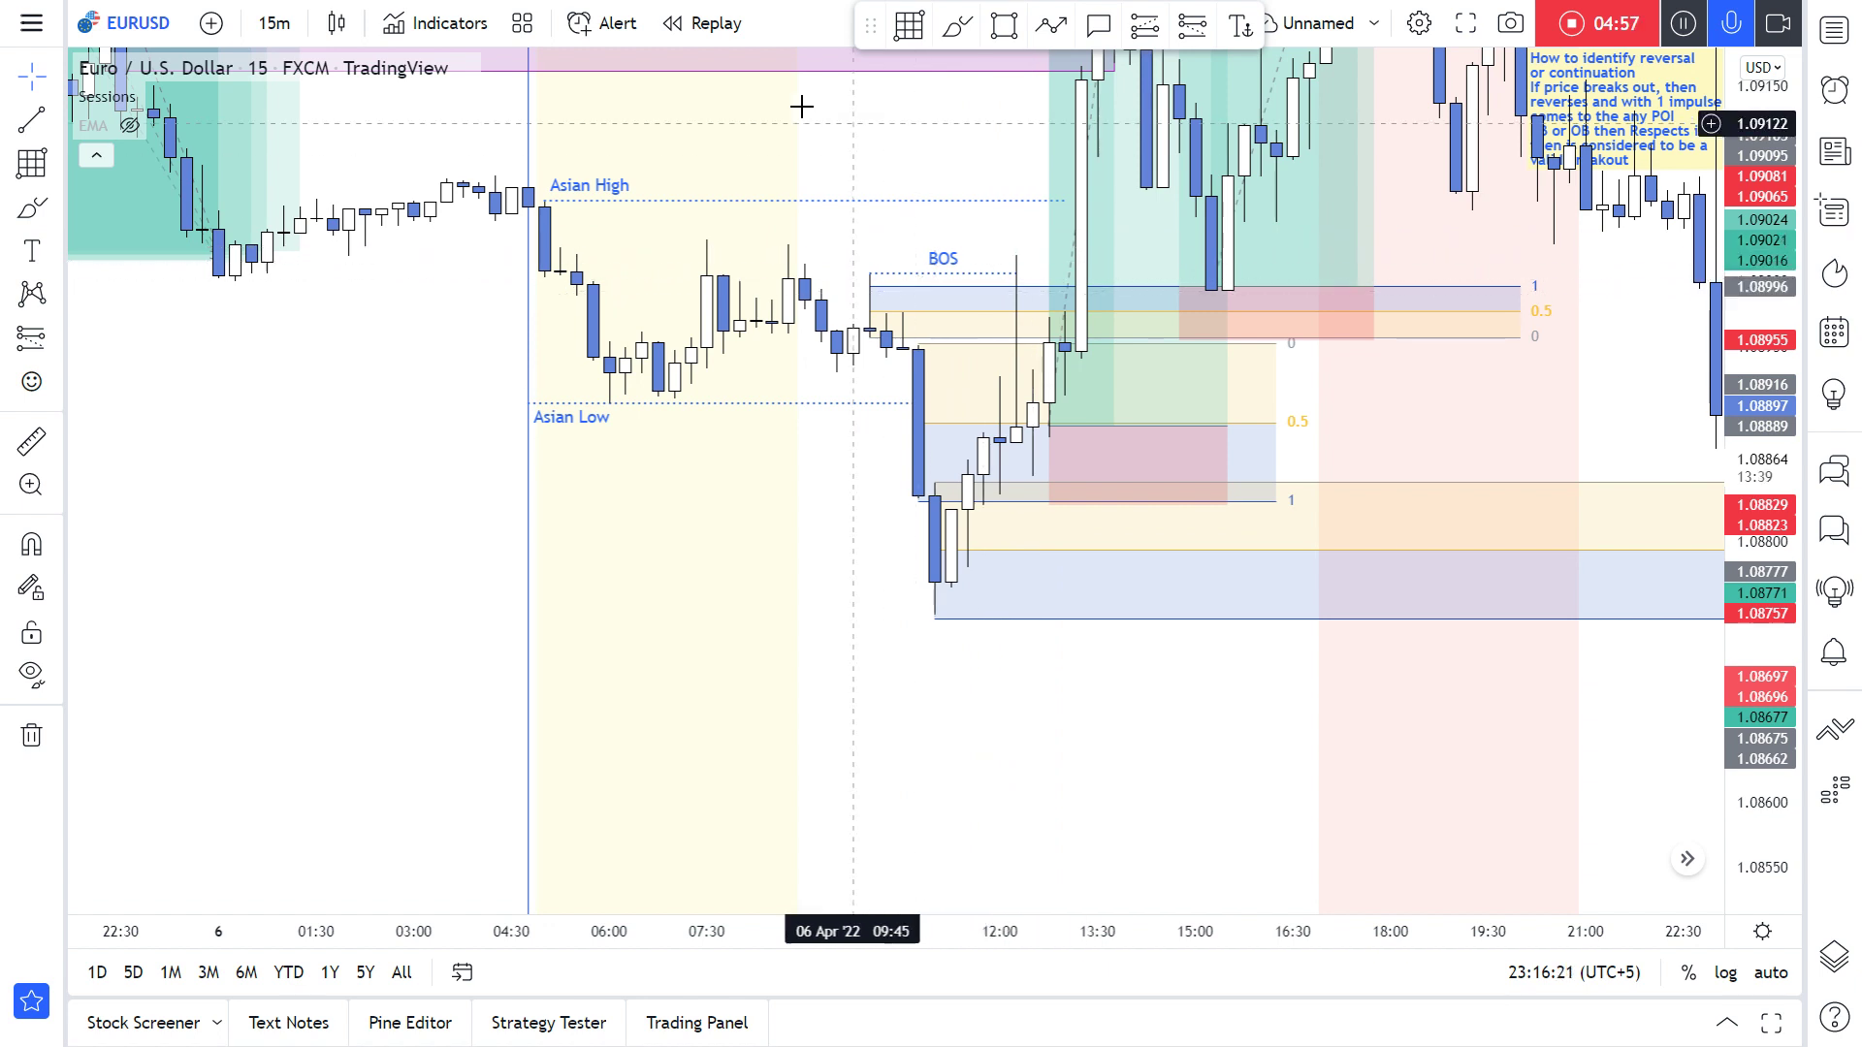
Step: Brush a sketch of the 6 April drop and rebound plus a circle beside the drop, and undo both strokes
click(957, 27)
mouse_move(882, 328)
mouse_down()
mouse_move(1009, 456)
mouse_move(1039, 308)
mouse_move(1074, 425)
mouse_up()
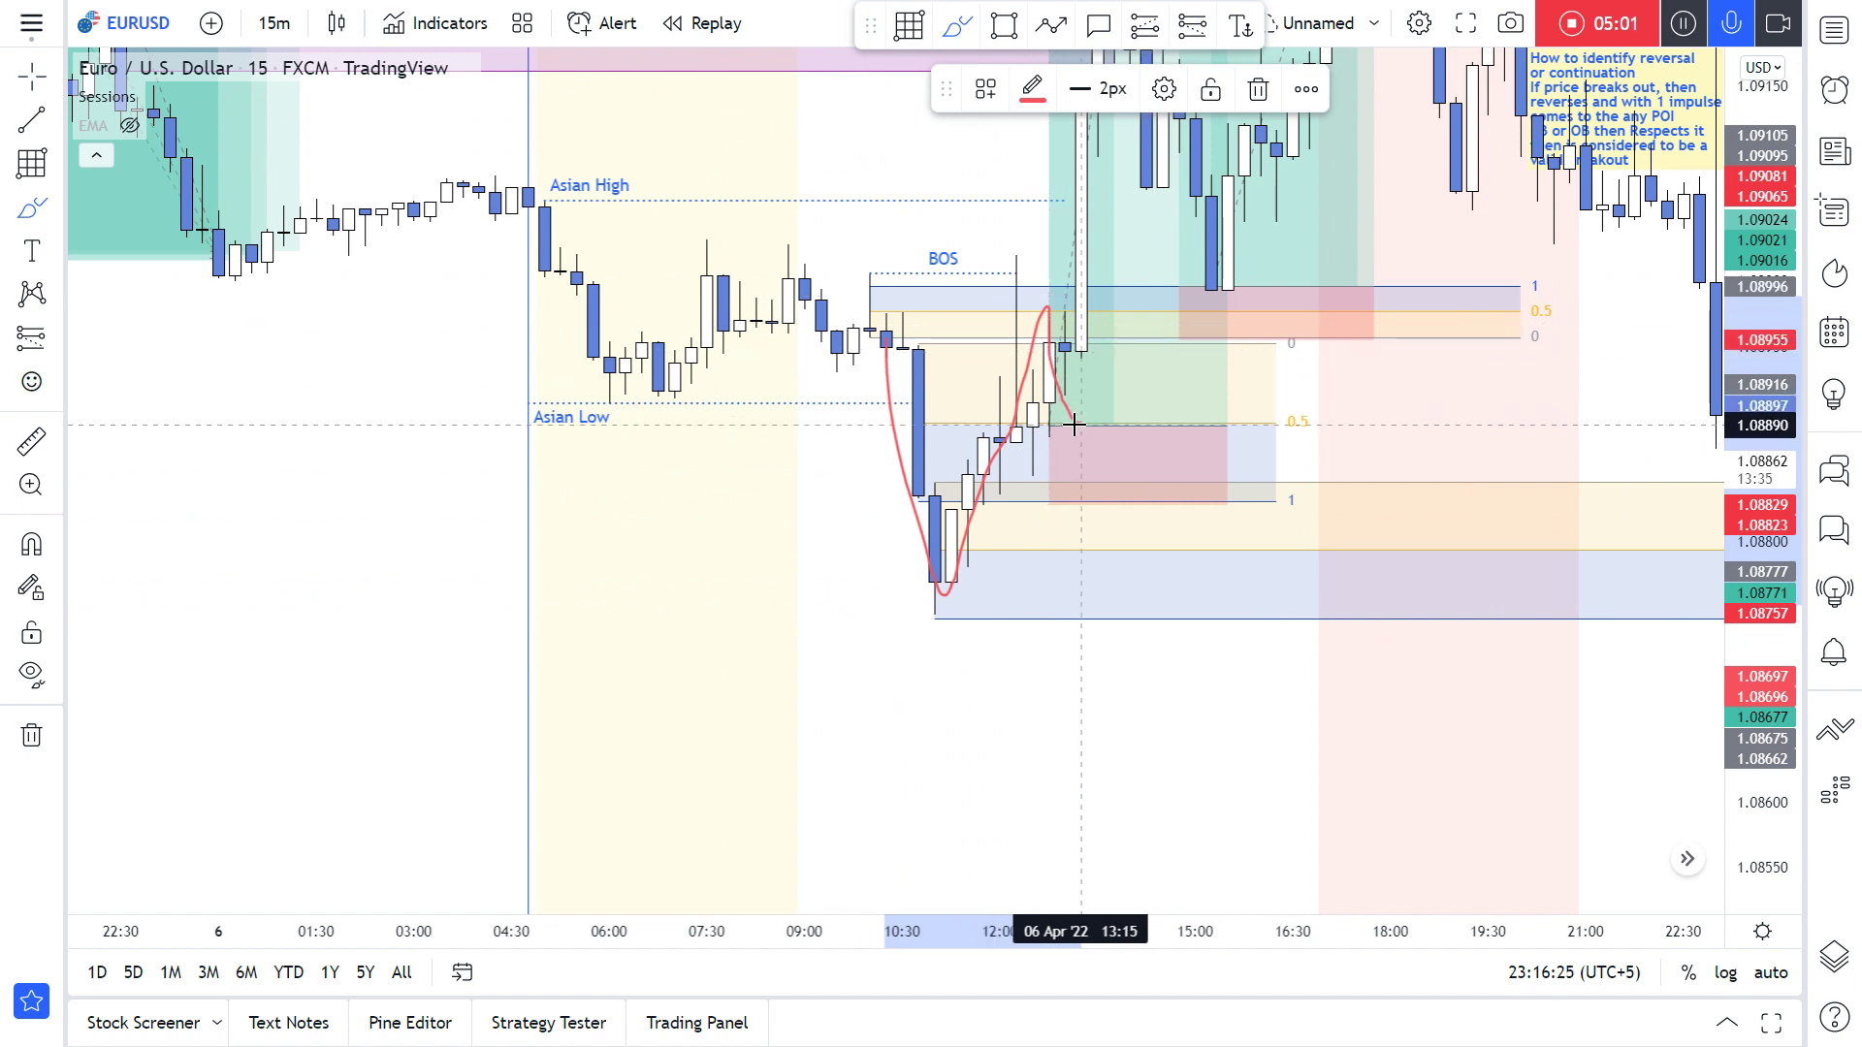
mouse_move(891, 348)
mouse_down()
mouse_move(822, 444)
mouse_move(880, 393)
mouse_up()
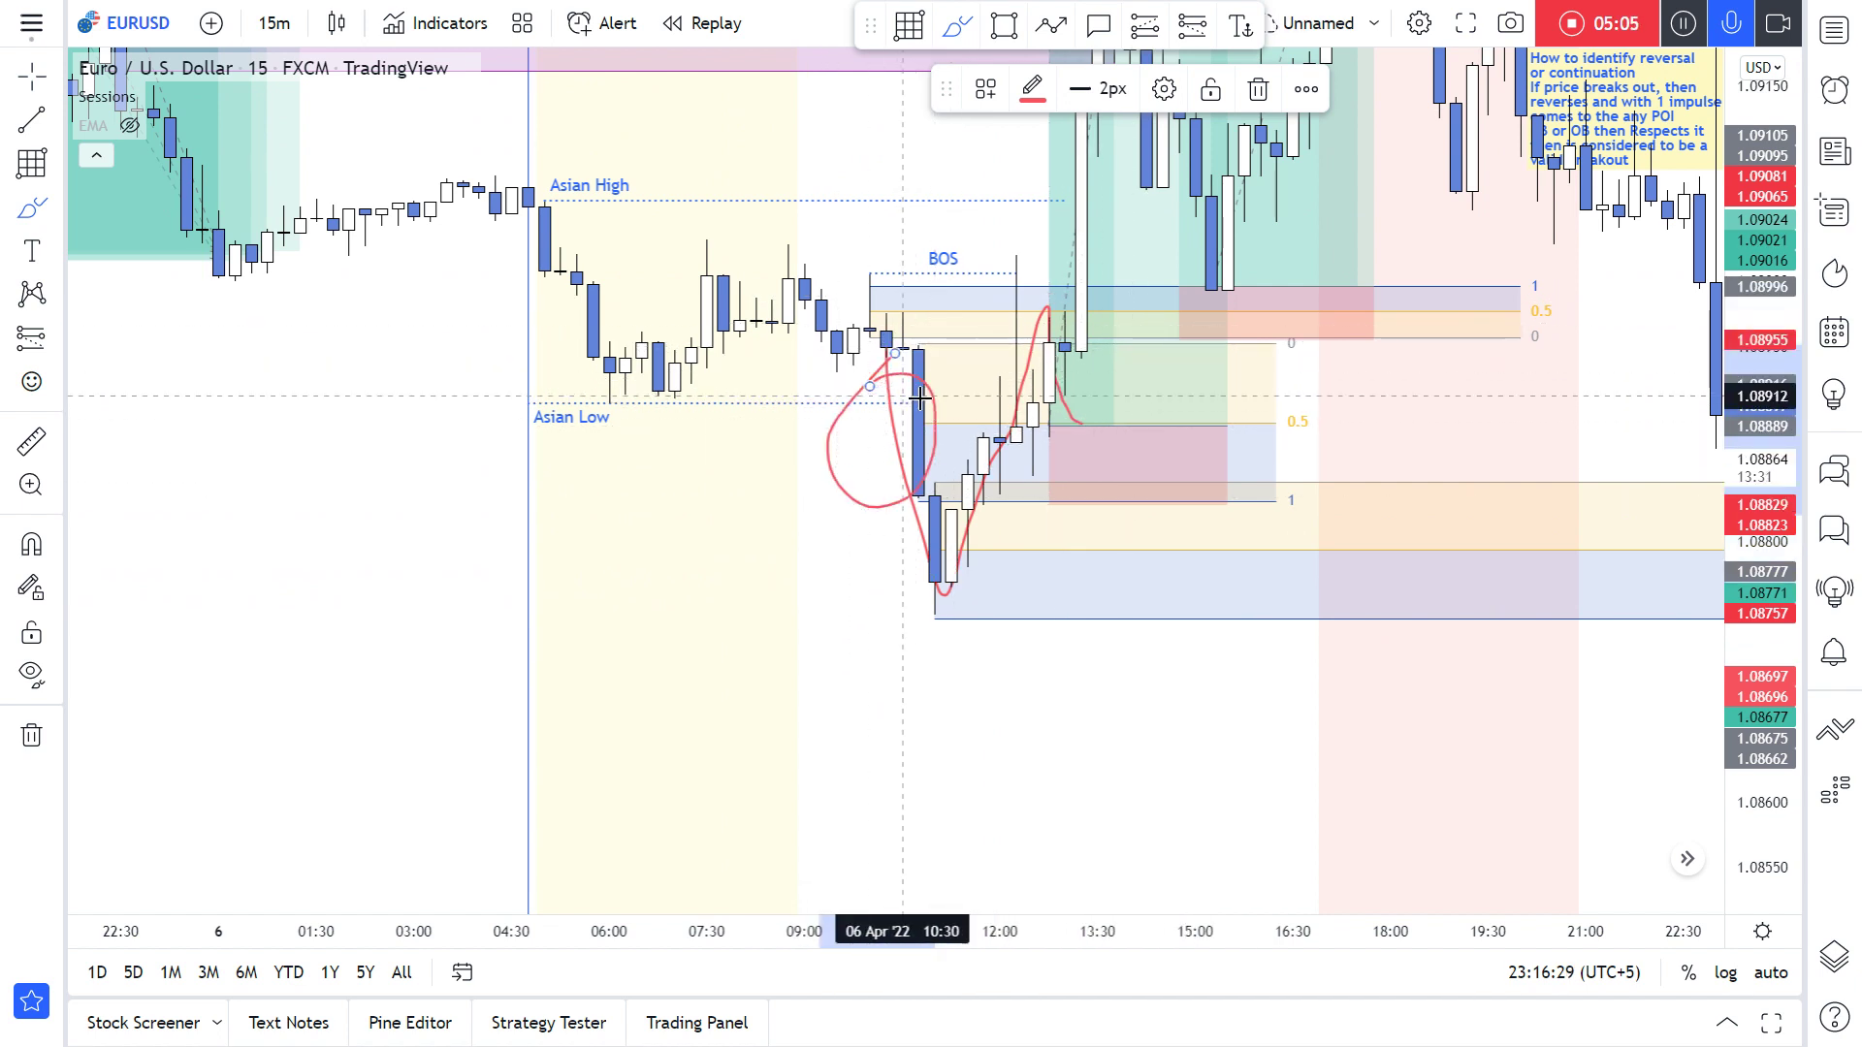
key(ctrl+z)
key(ctrl+z)
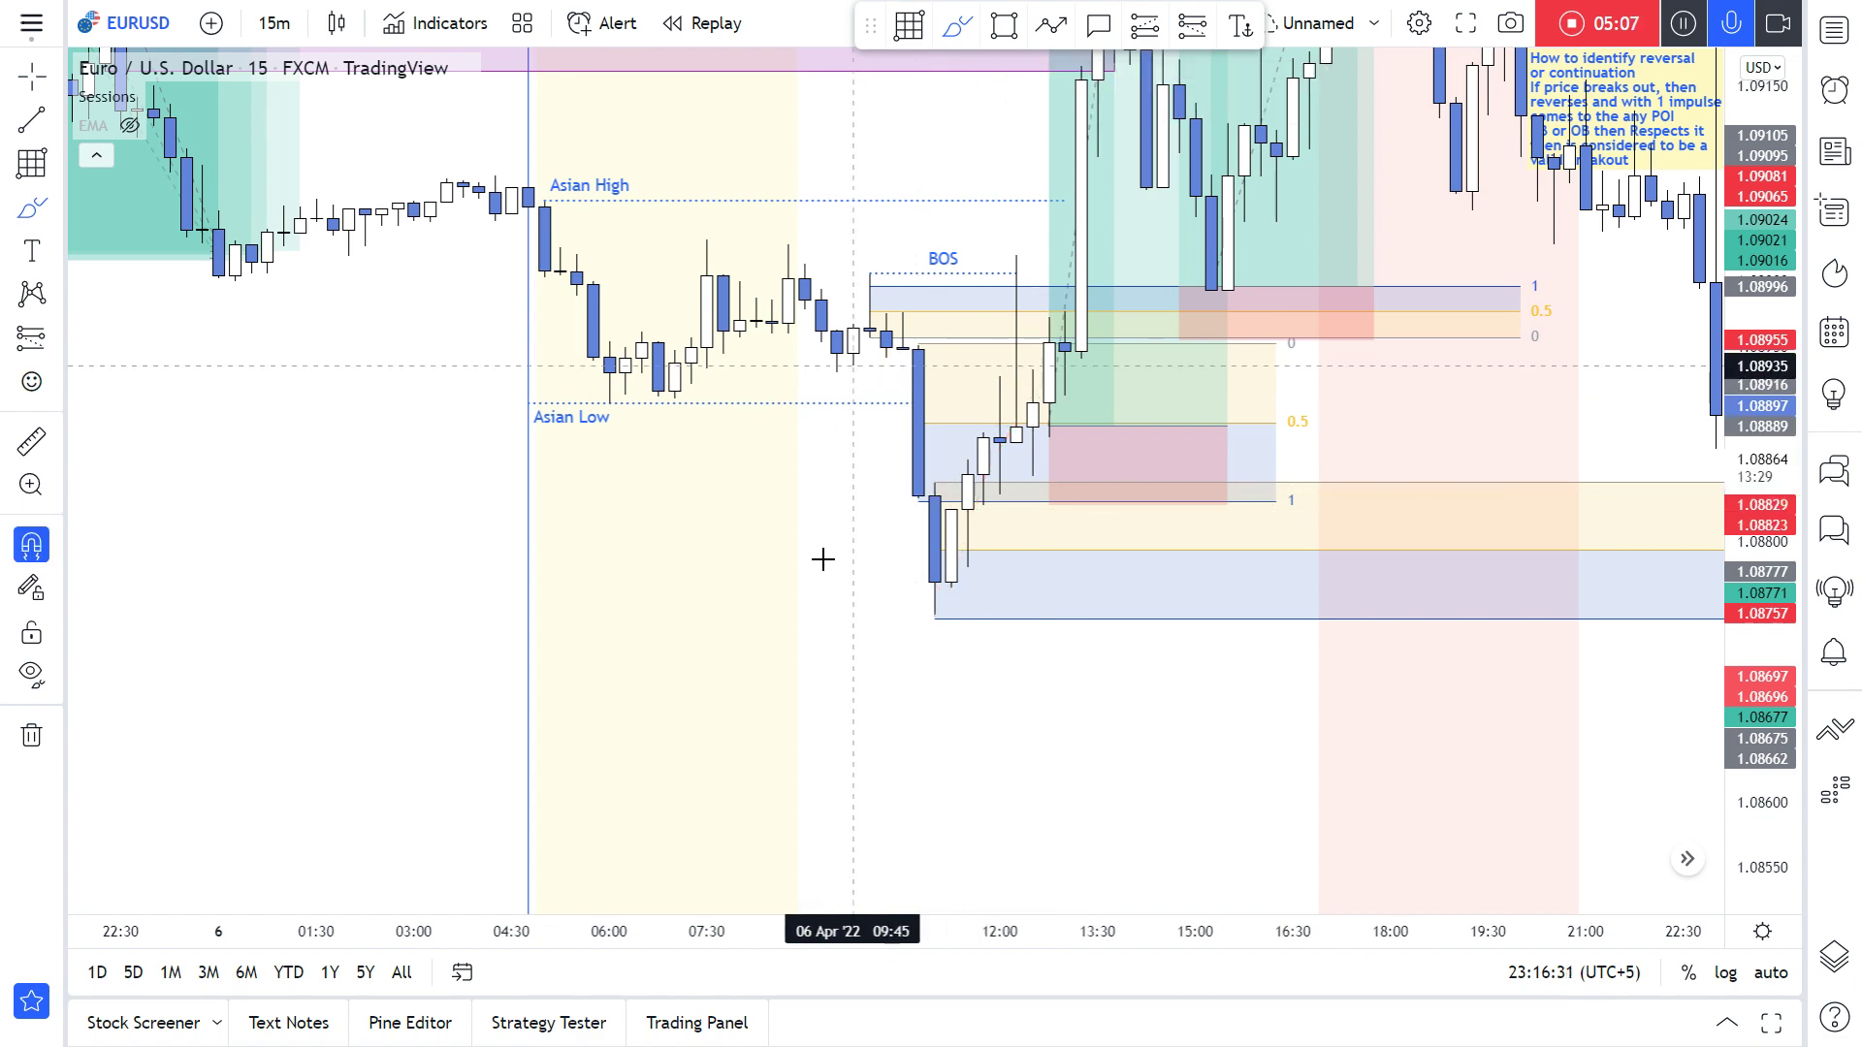
Step: Examine the 5 April move below the Asian Low and the order block and retracement levels around 09:00 to 11:00
mouse_move(802, 603)
mouse_down()
mouse_move(881, 748)
mouse_move(1195, 853)
mouse_up()
drag(498, 640, 1280, 1025)
drag(550, 466, 821, 735)
drag(800, 606, 894, 721)
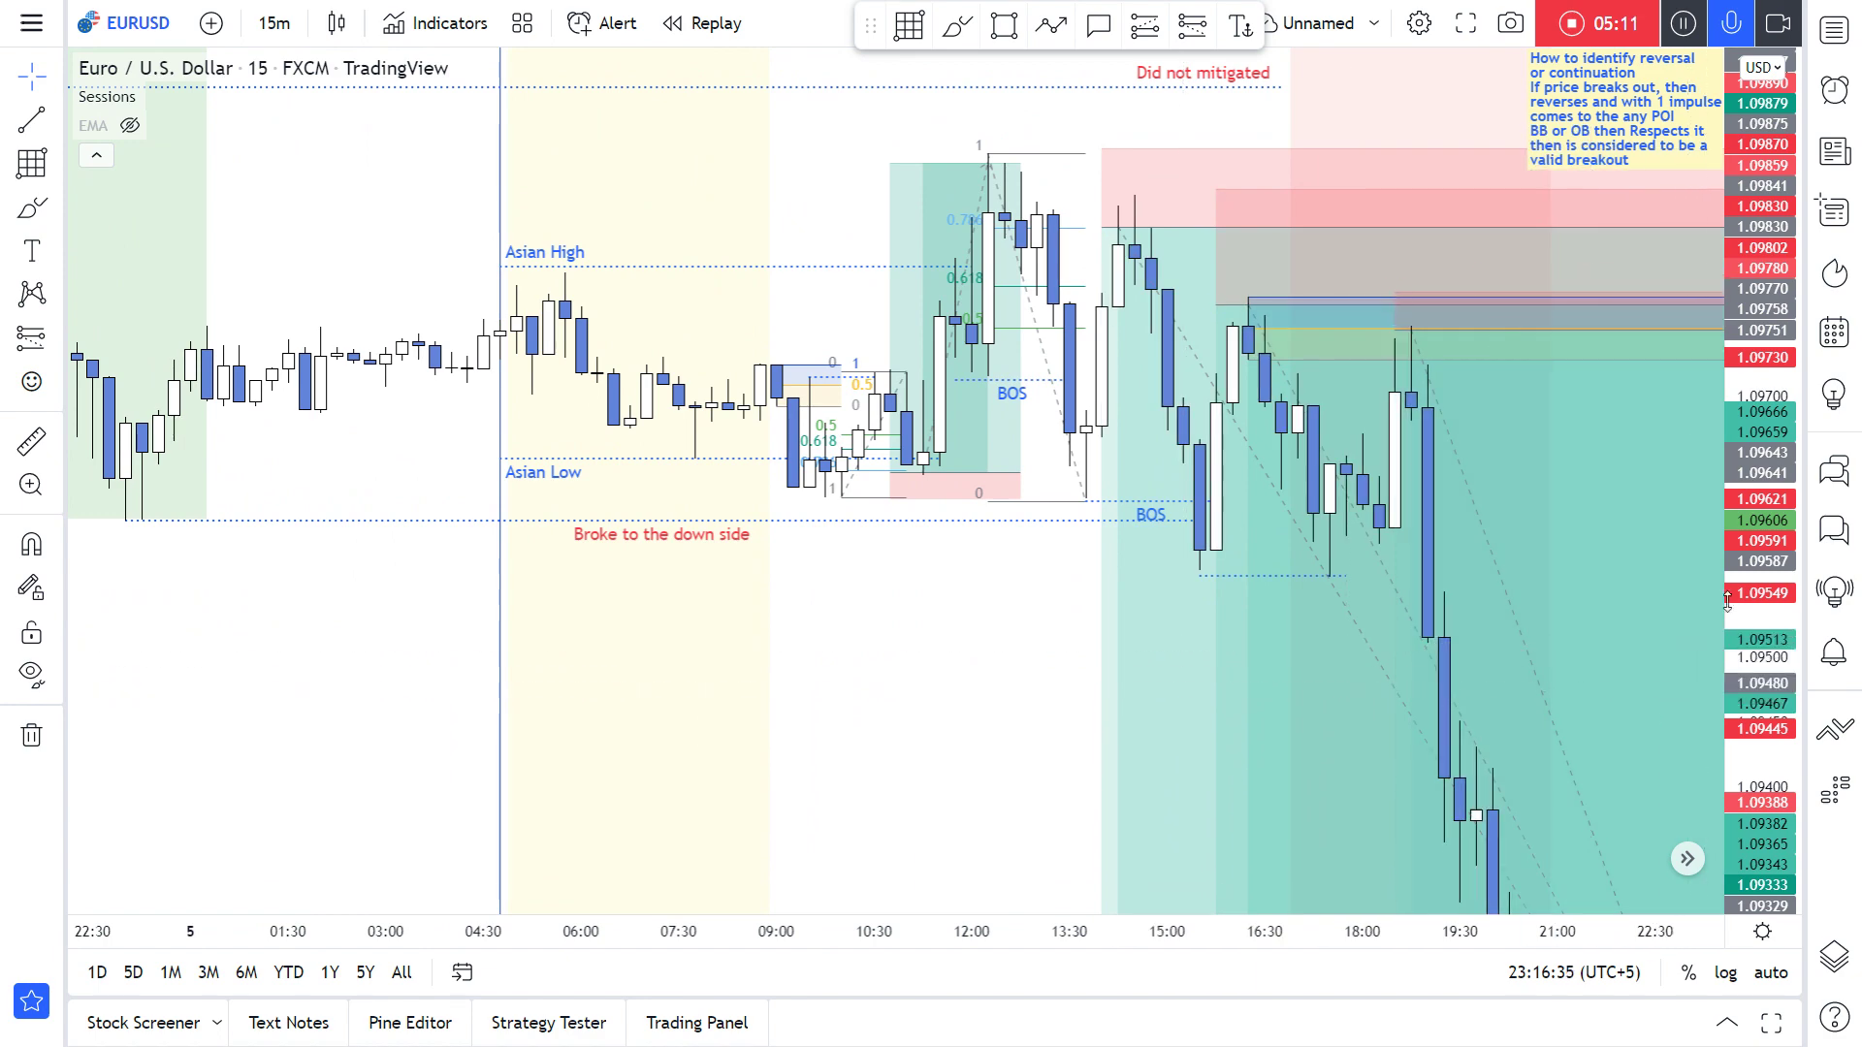
drag(1755, 700, 1749, 317)
scroll(698, 649, up, 3)
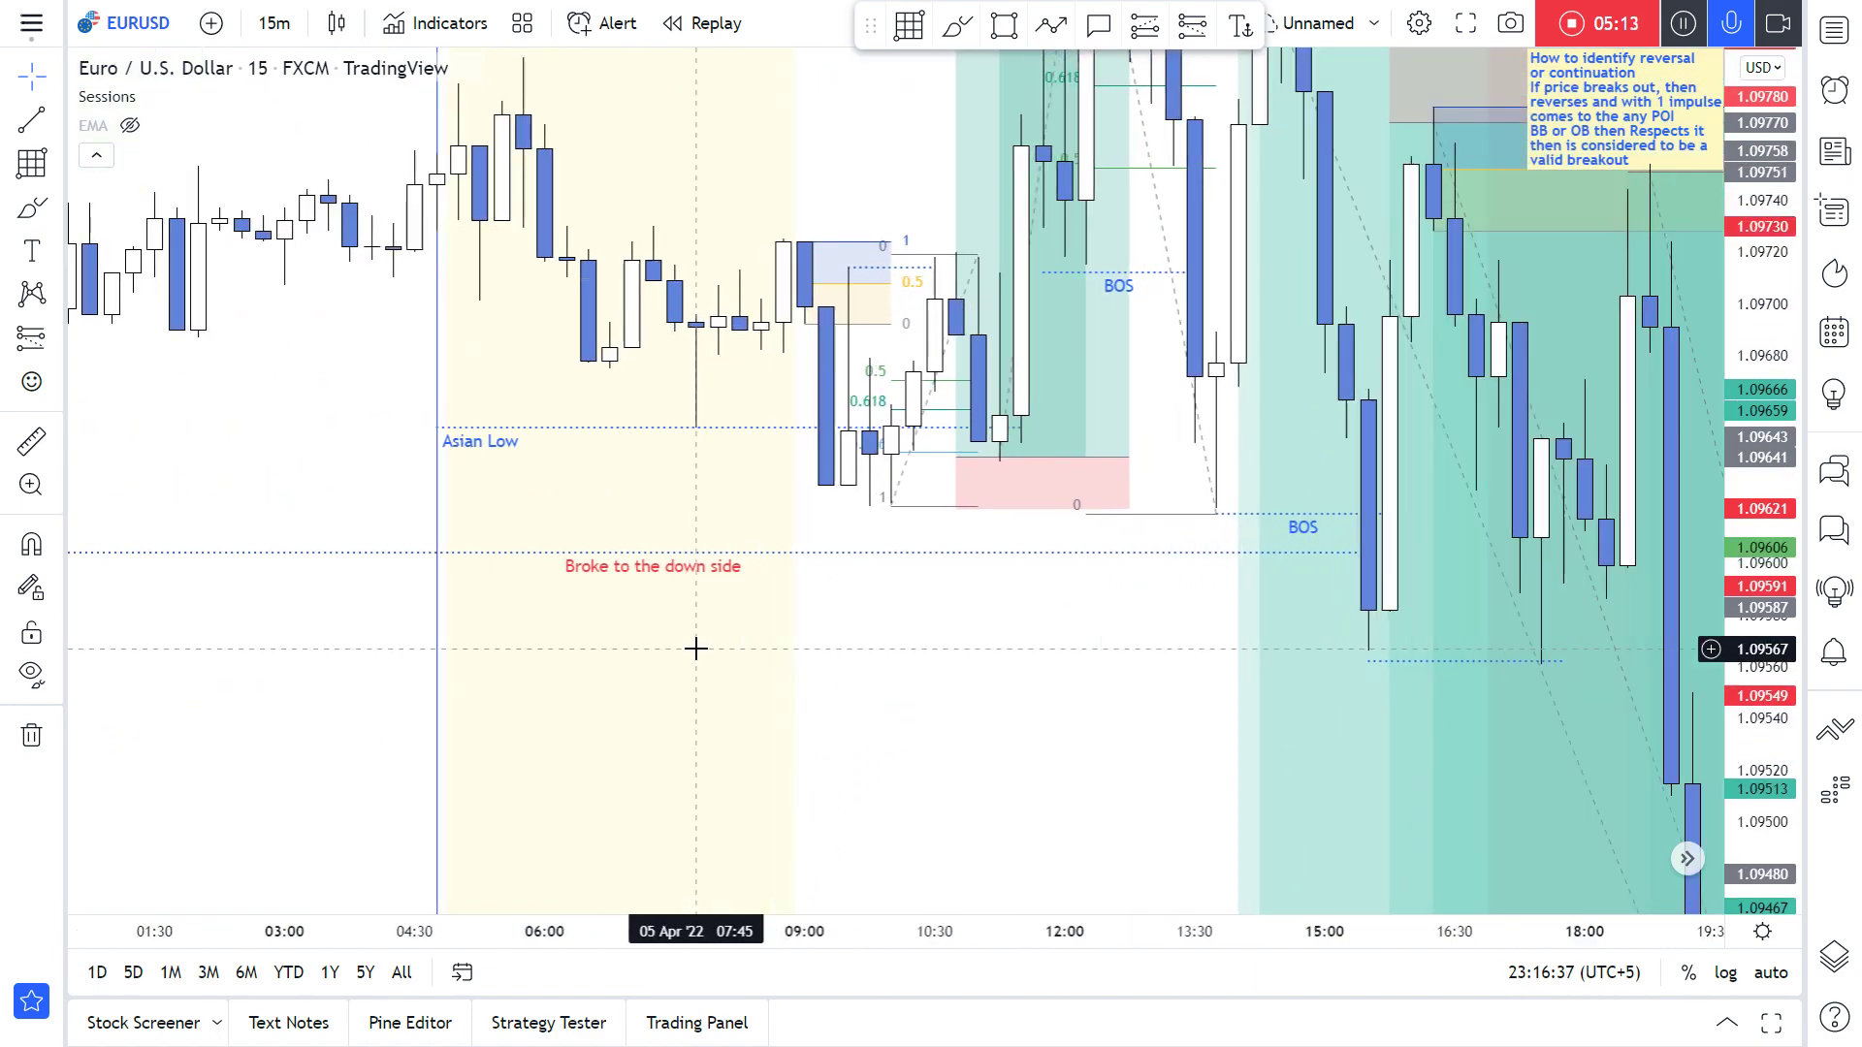
drag(719, 482, 727, 504)
scroll(803, 500, up, 1)
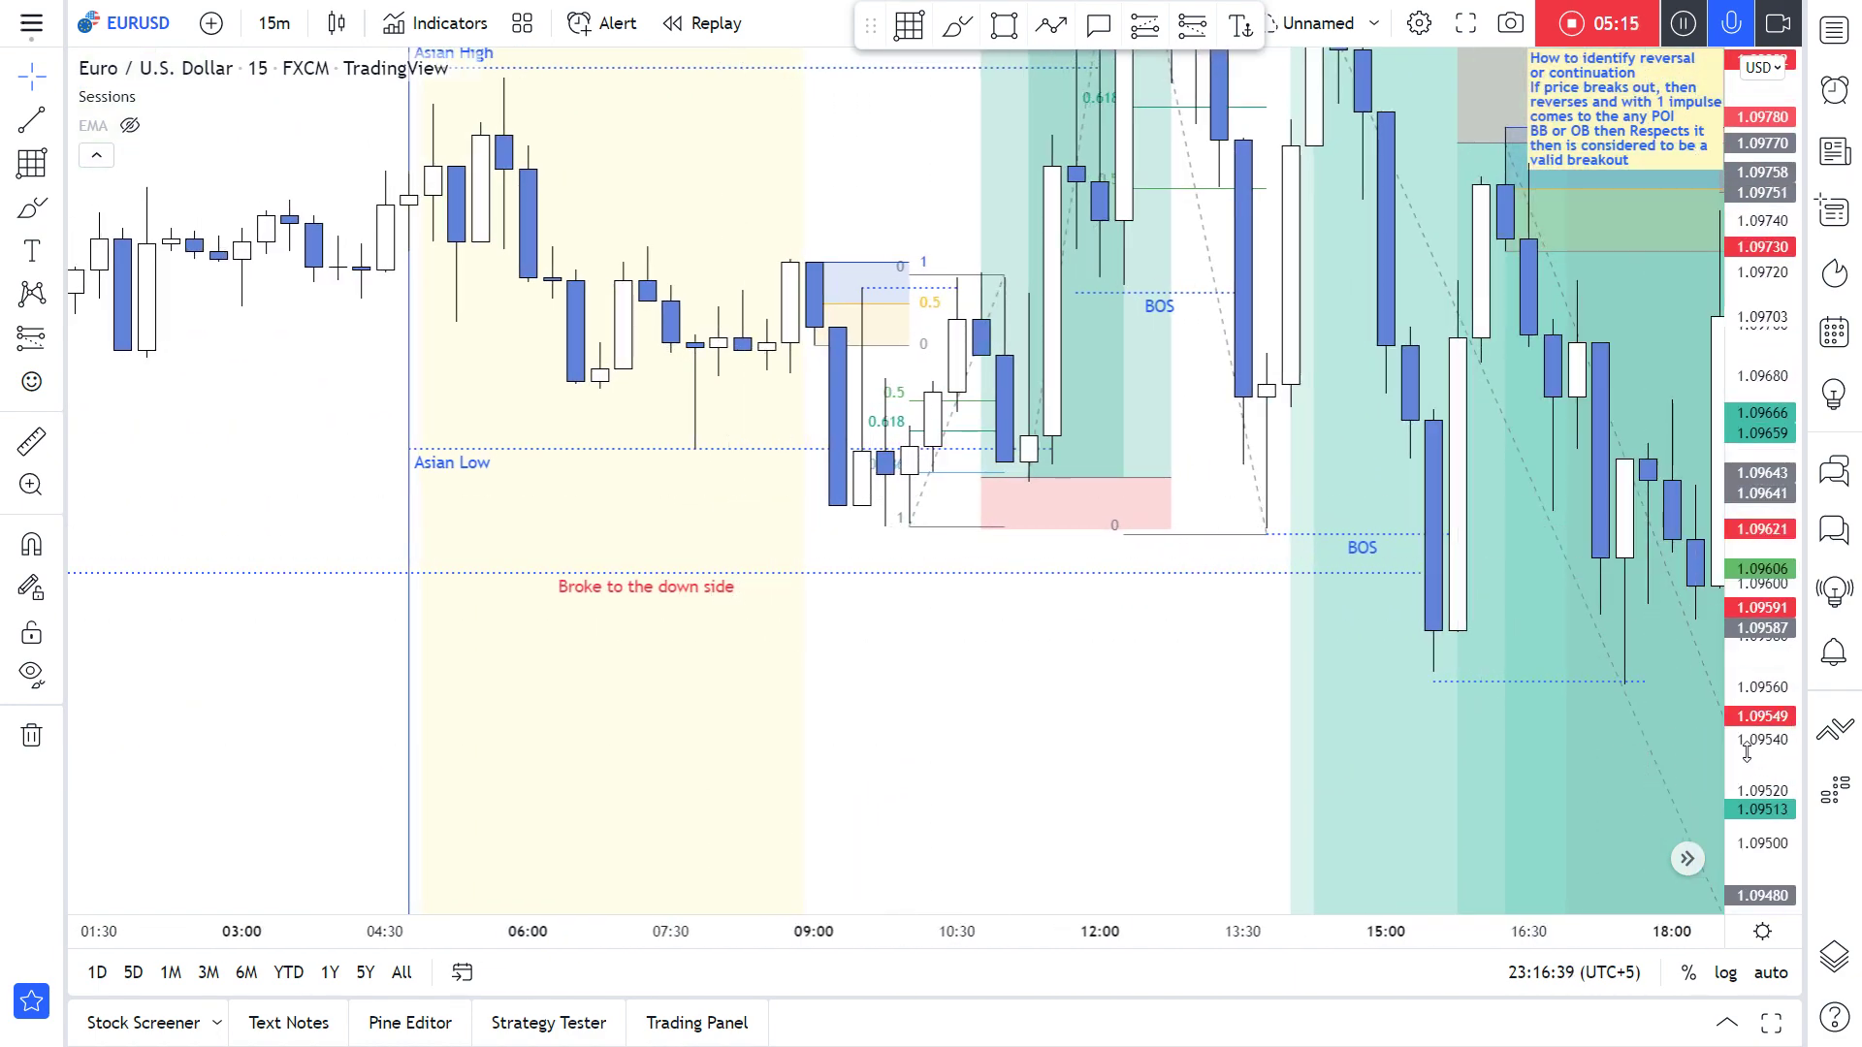
drag(1752, 749, 1741, 660)
drag(805, 529, 684, 635)
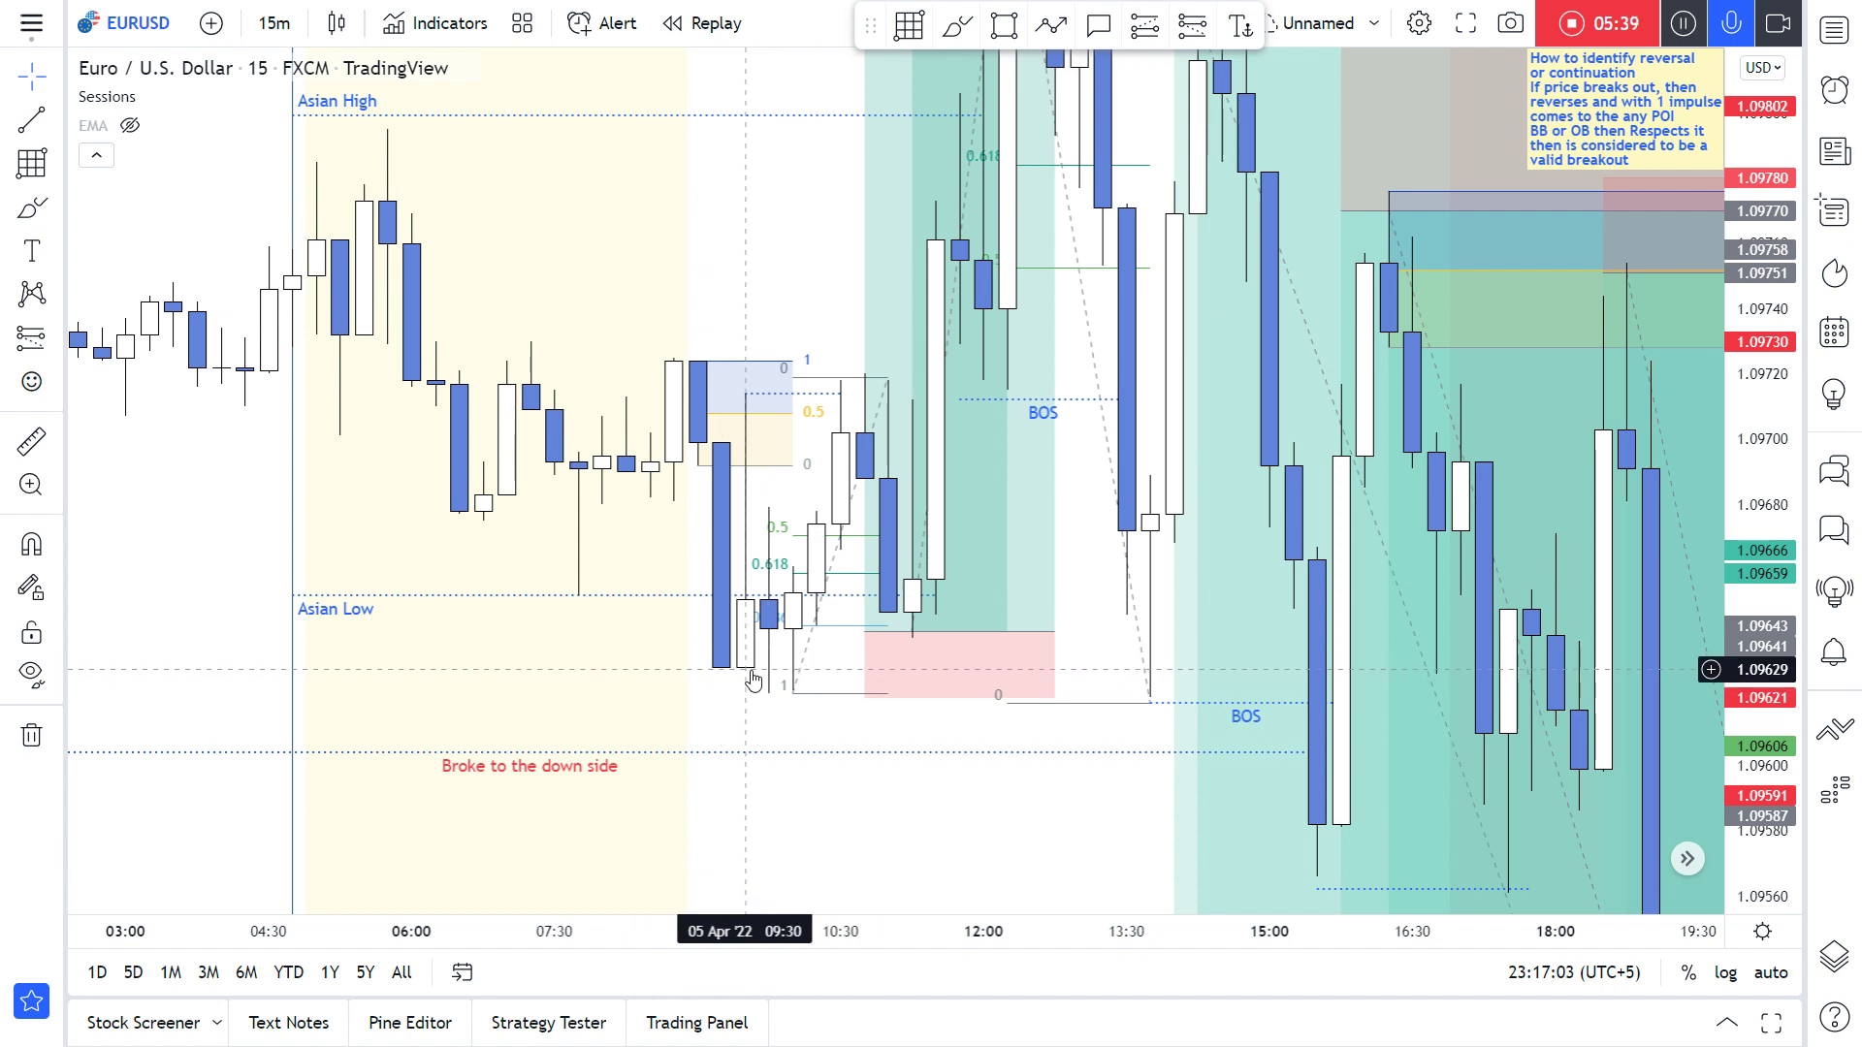
Step: Move the upper end of the 5 April Fibonacci retracement to the 10:45 candle at about 1.09720
click(799, 665)
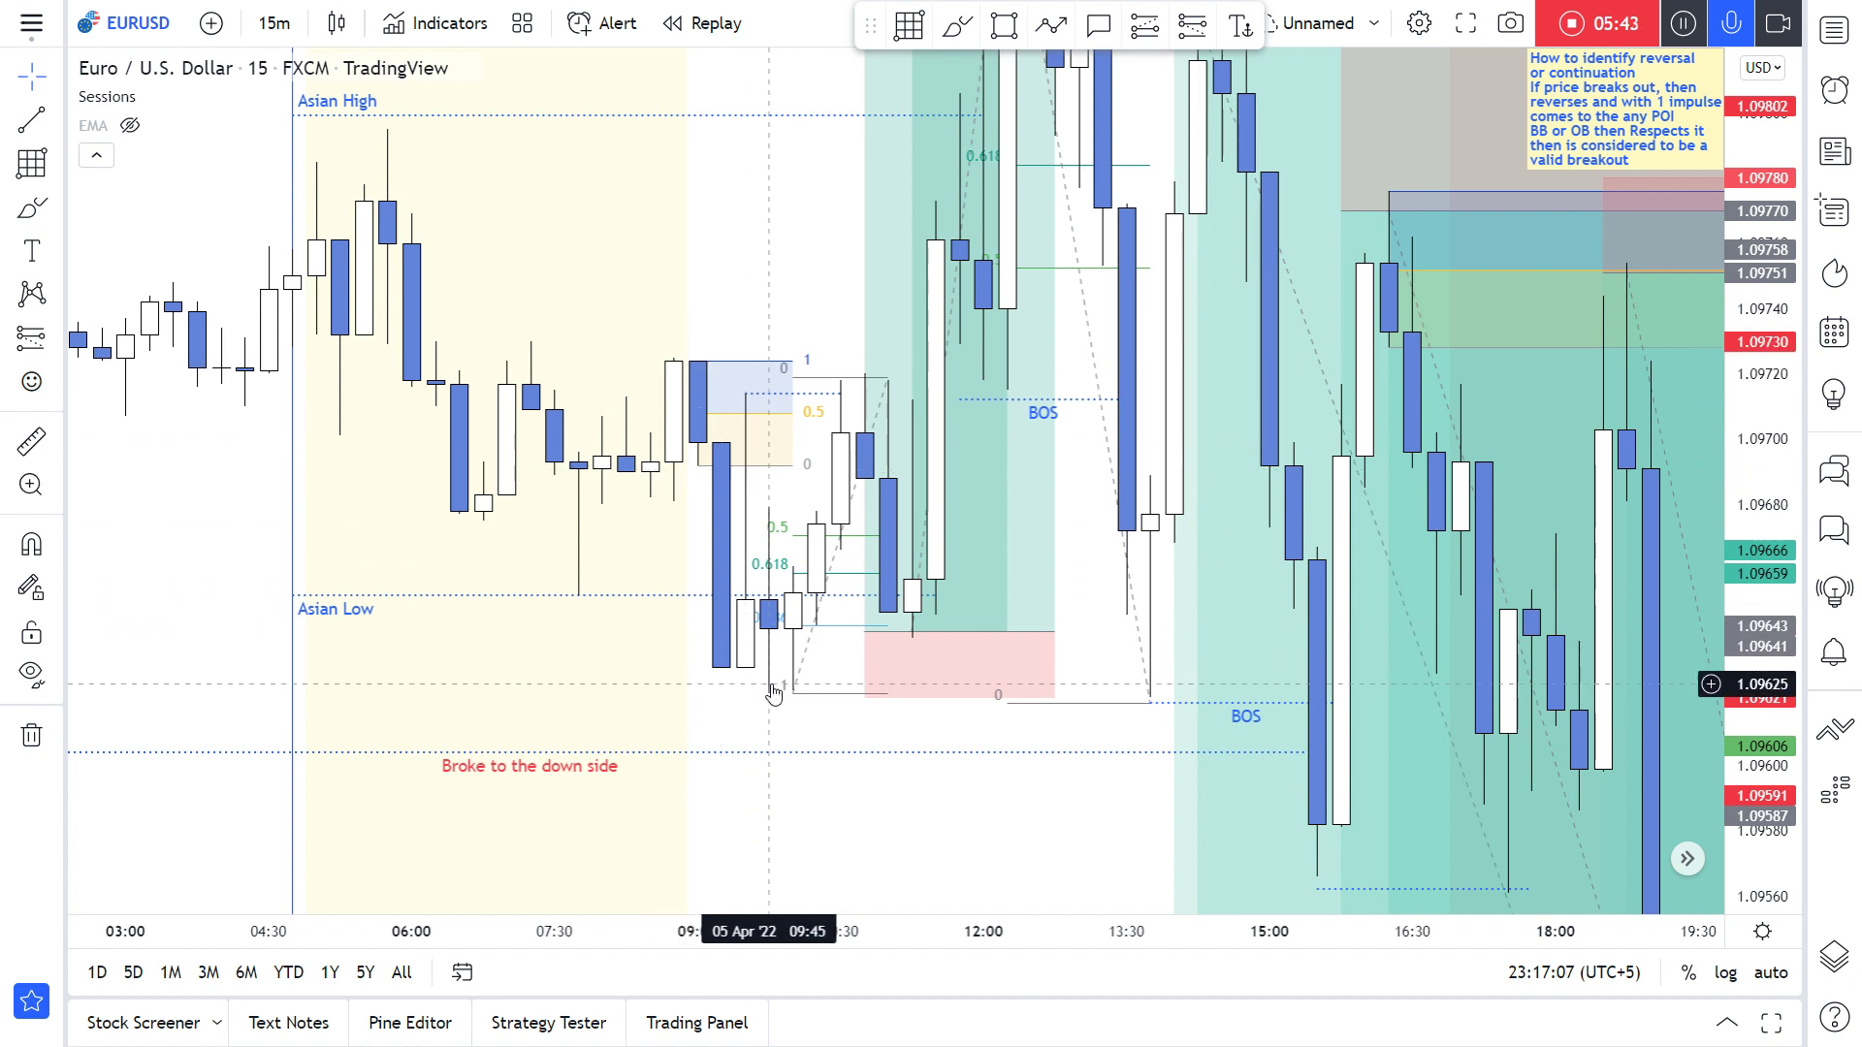
click(793, 554)
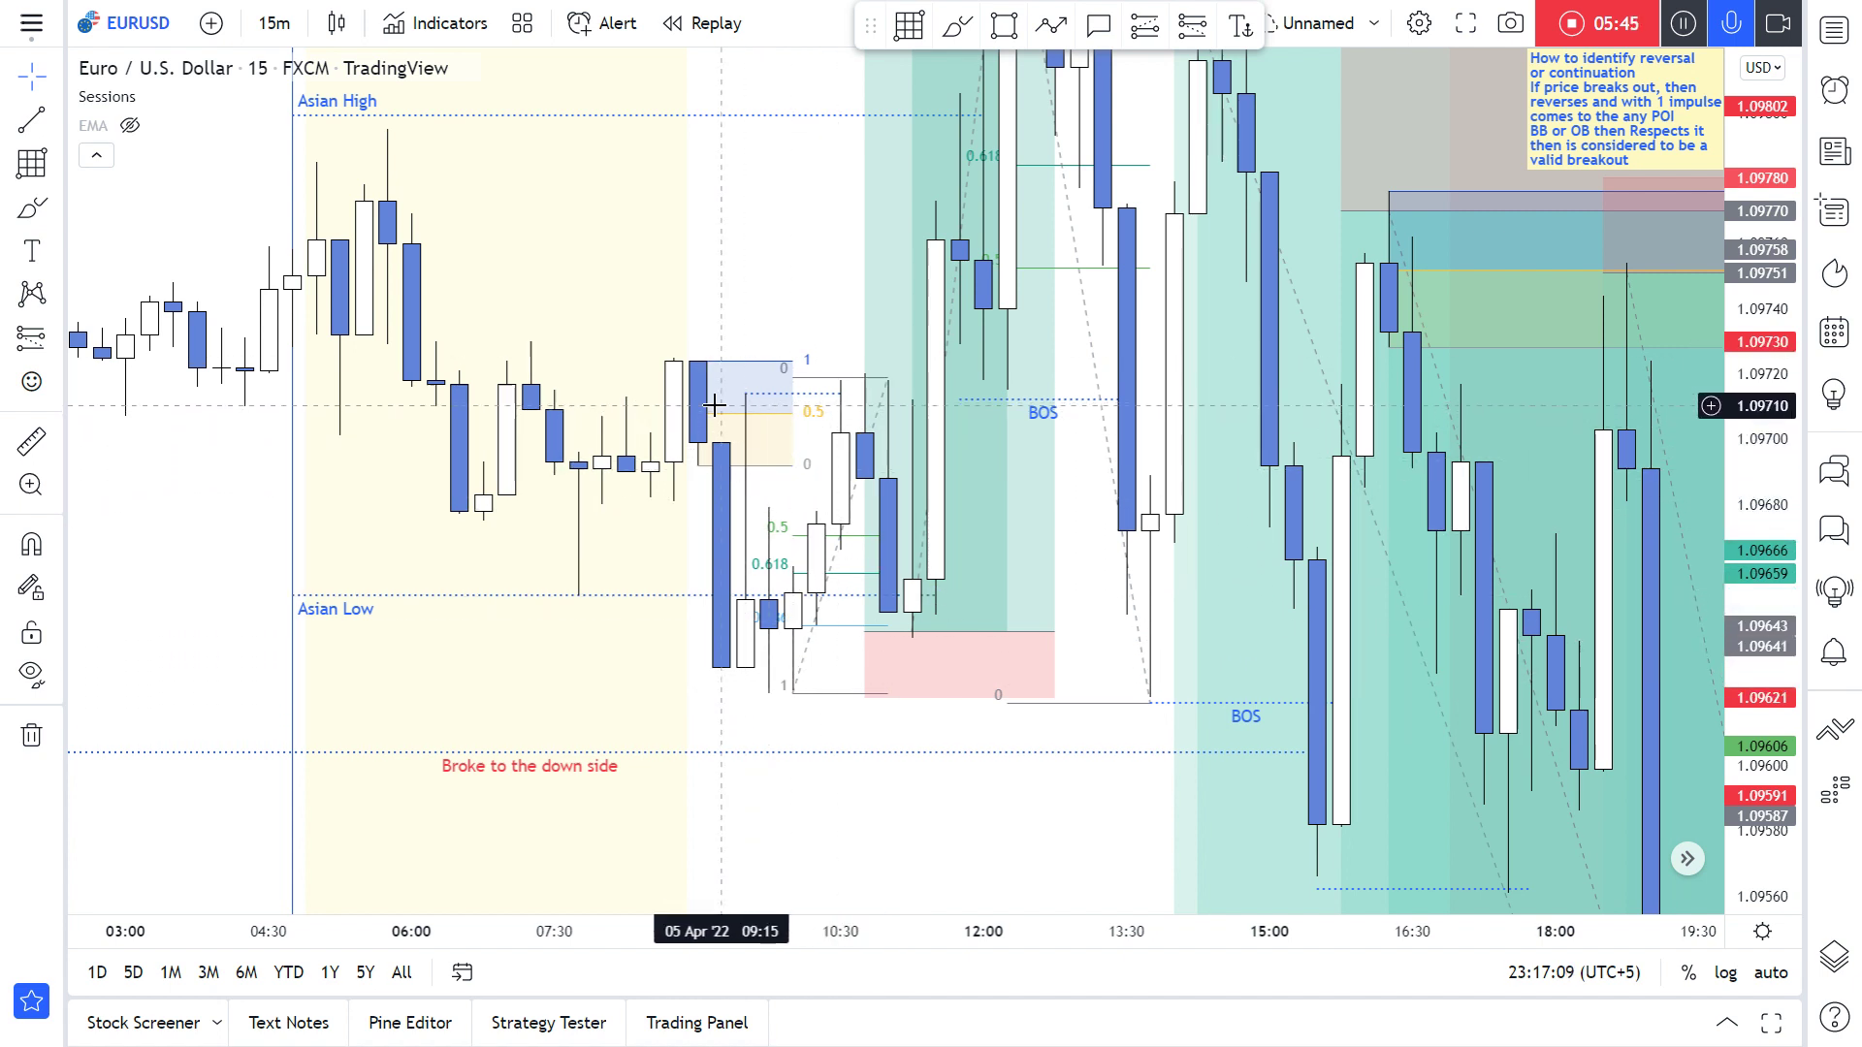
click(900, 345)
click(796, 373)
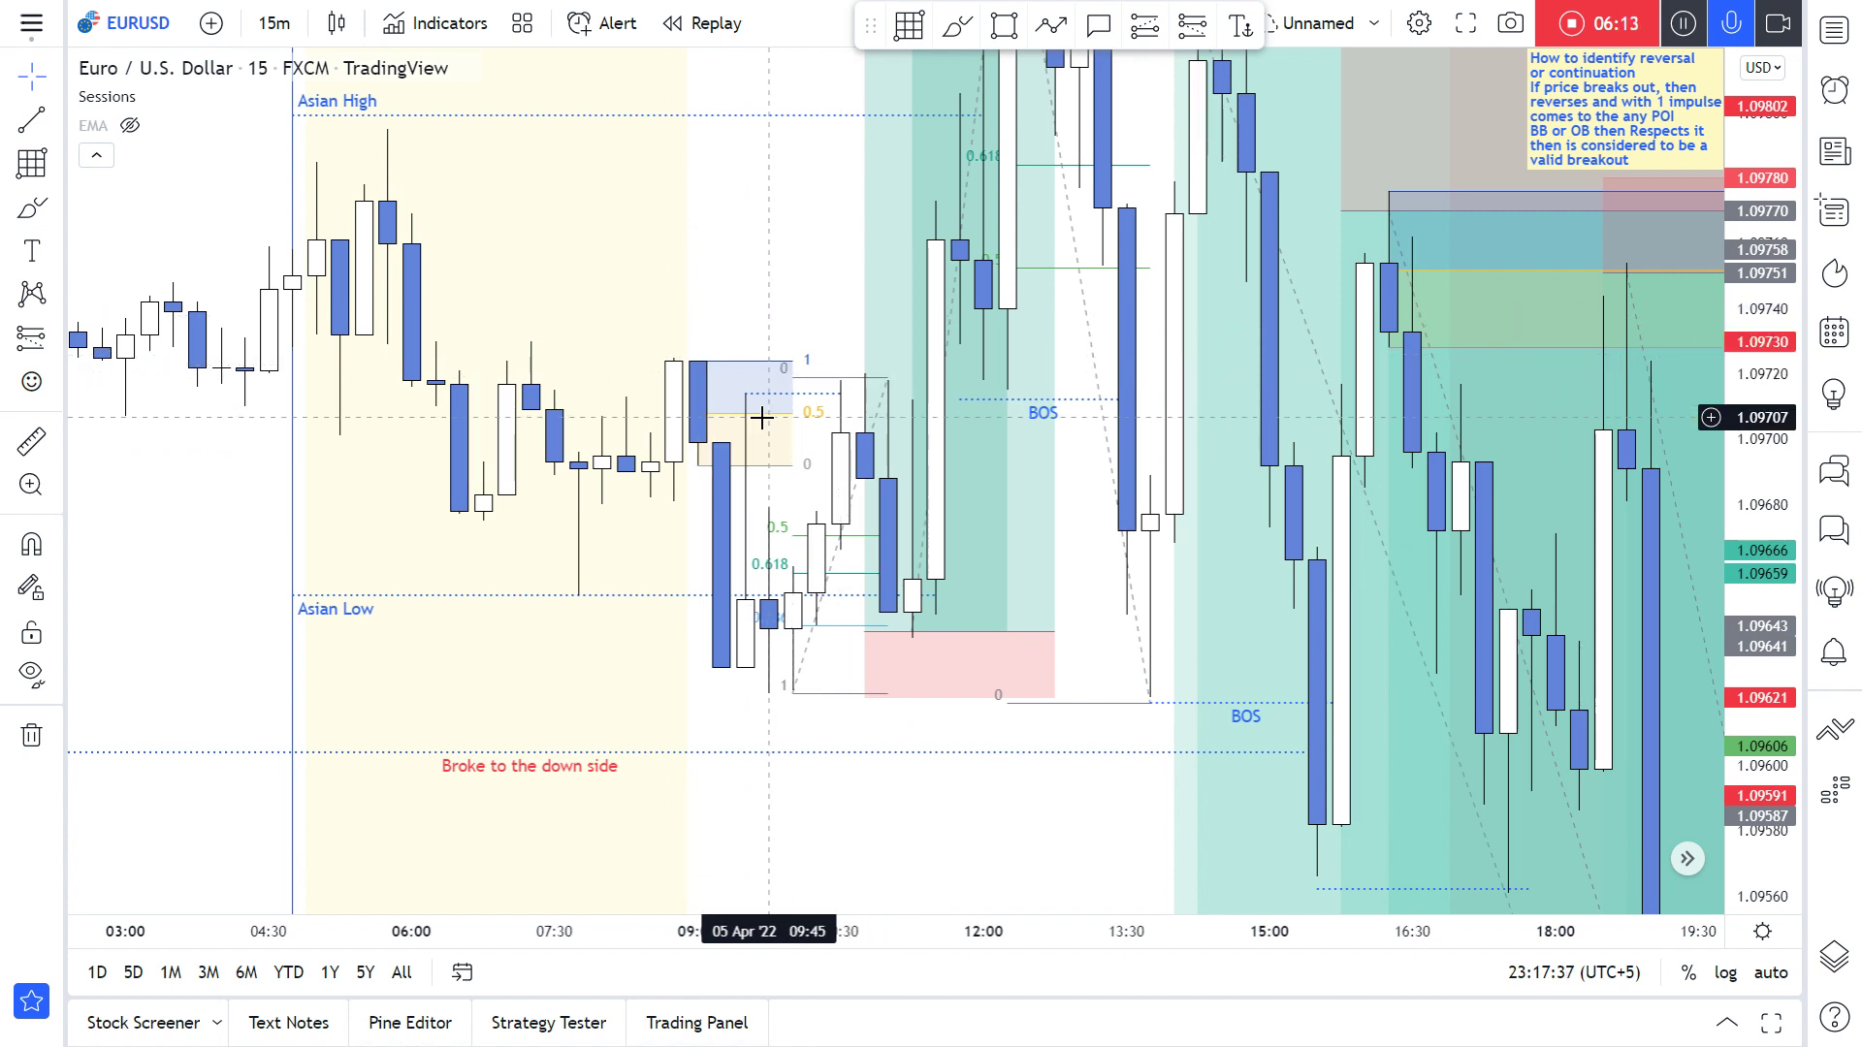
click(874, 376)
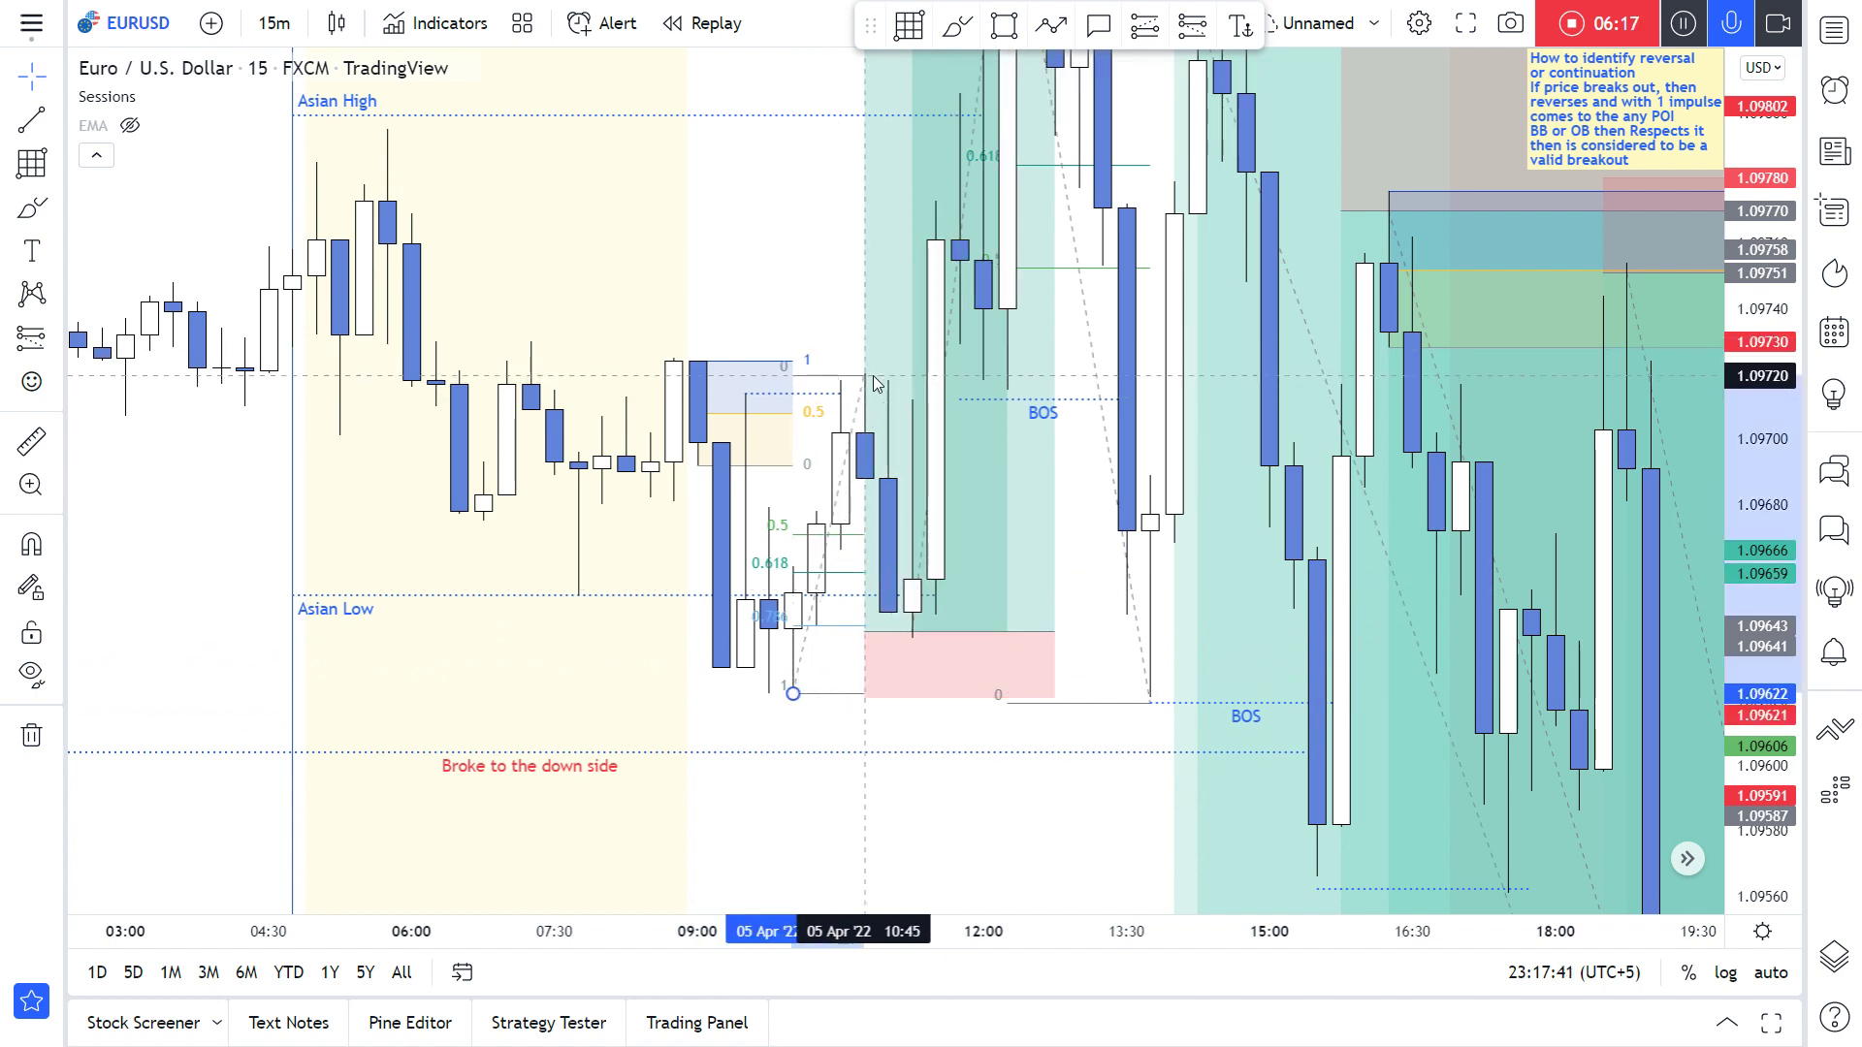
click(805, 291)
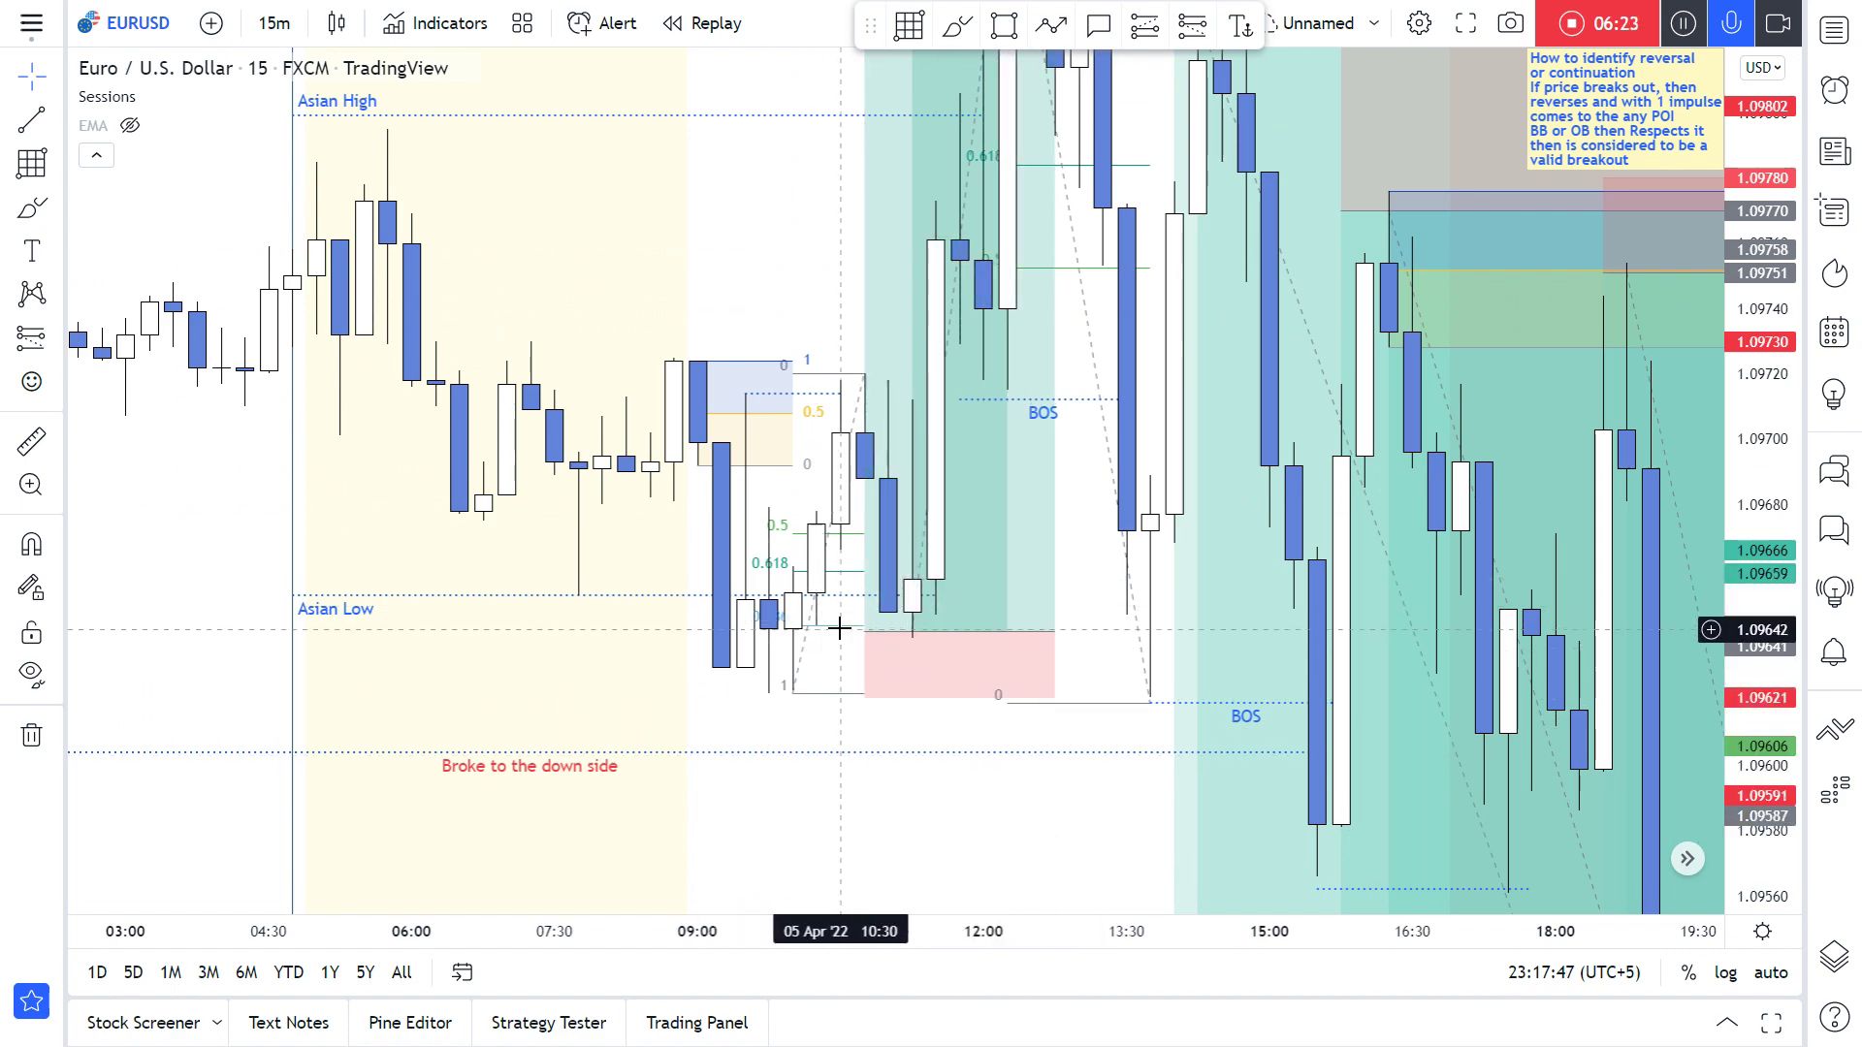
Step: Examine the 5 April breaks of structure and short setups, and the 4 April breakdown below the Asian Low
drag(624, 615, 706, 450)
drag(769, 163, 338, 126)
drag(1741, 482, 1741, 846)
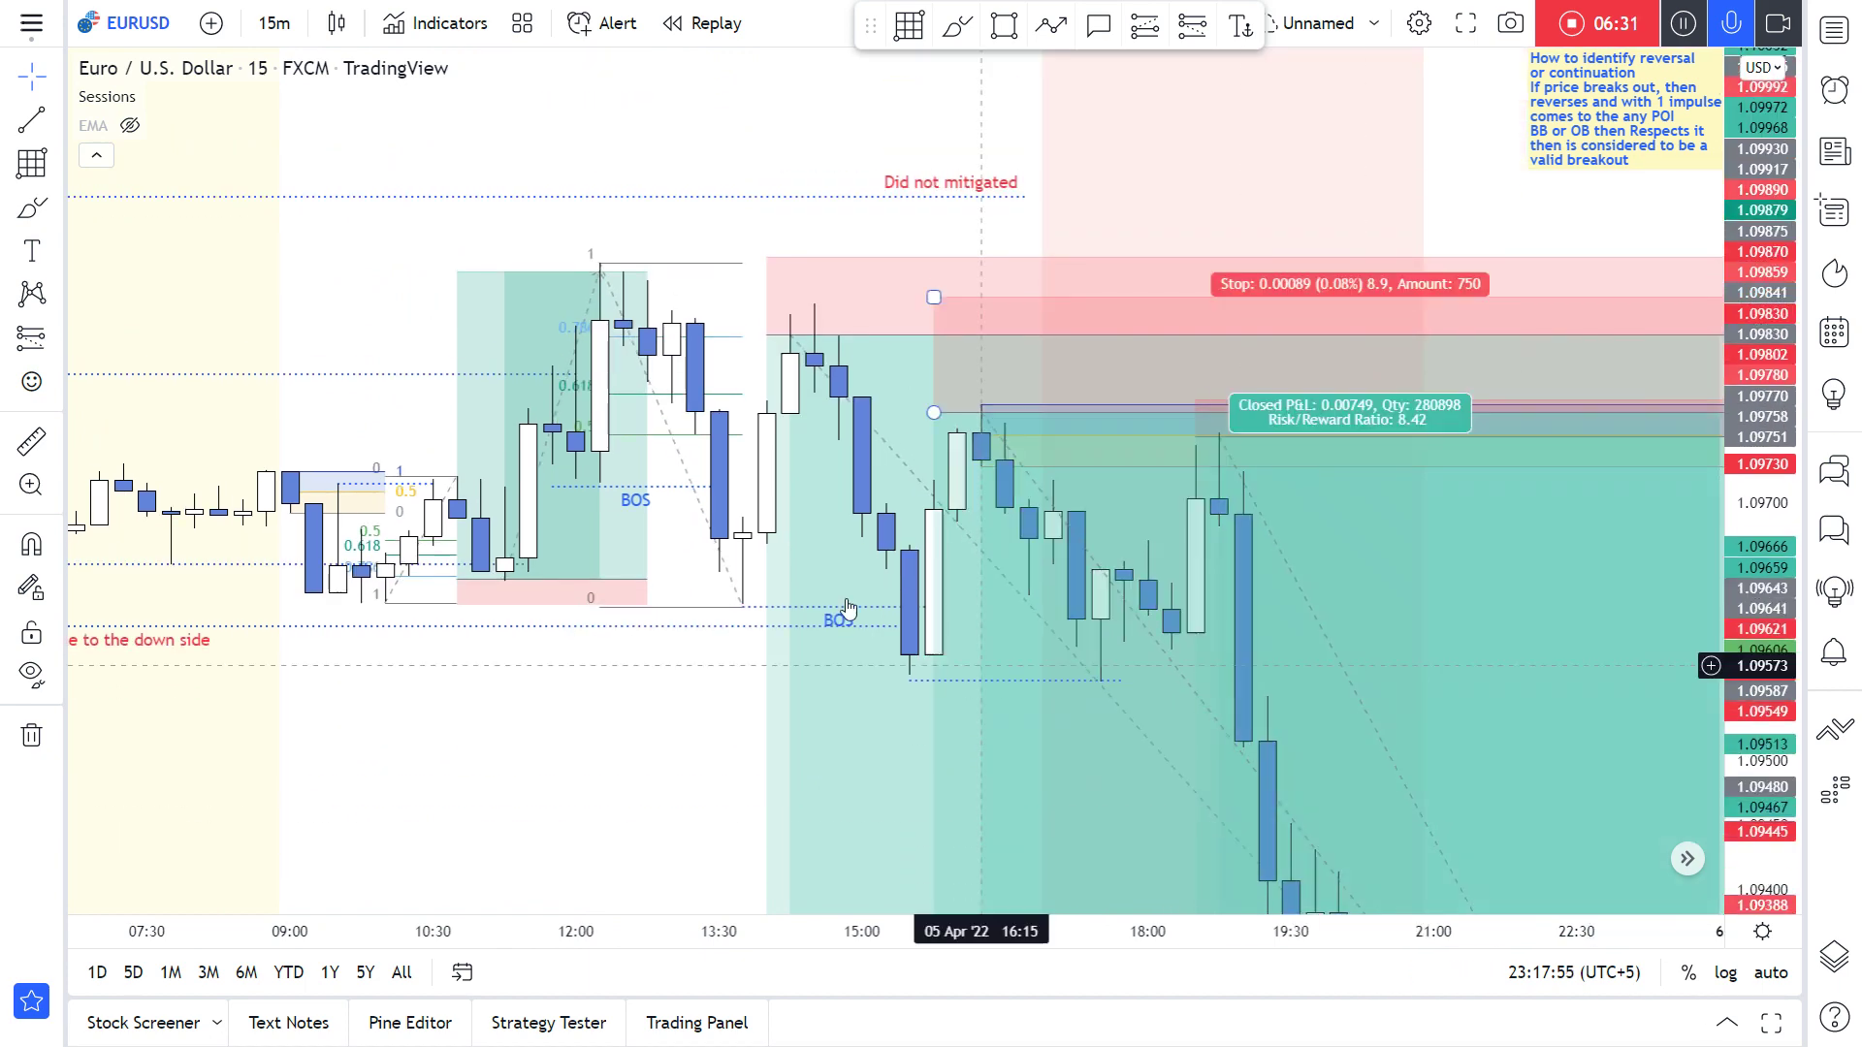
scroll(848, 611, down, 5)
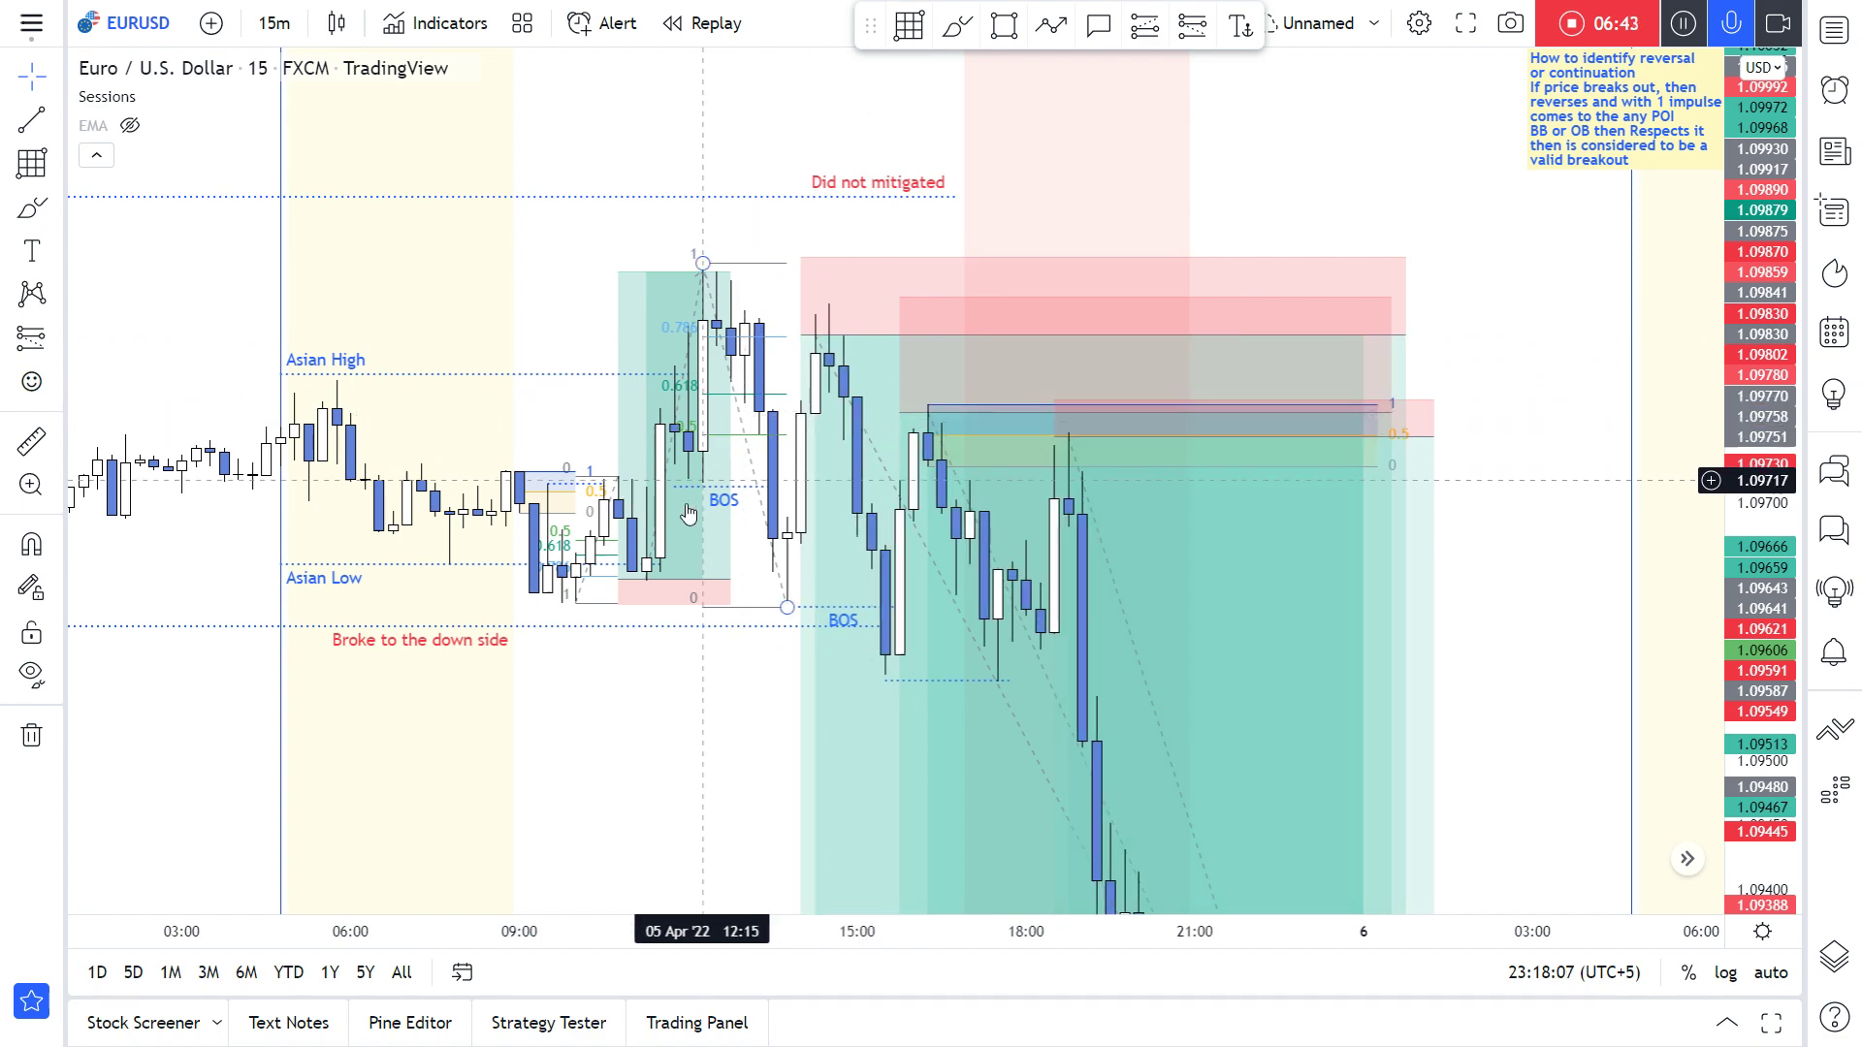
drag(678, 740, 1355, 947)
drag(844, 543, 1459, 736)
drag(840, 404, 910, 673)
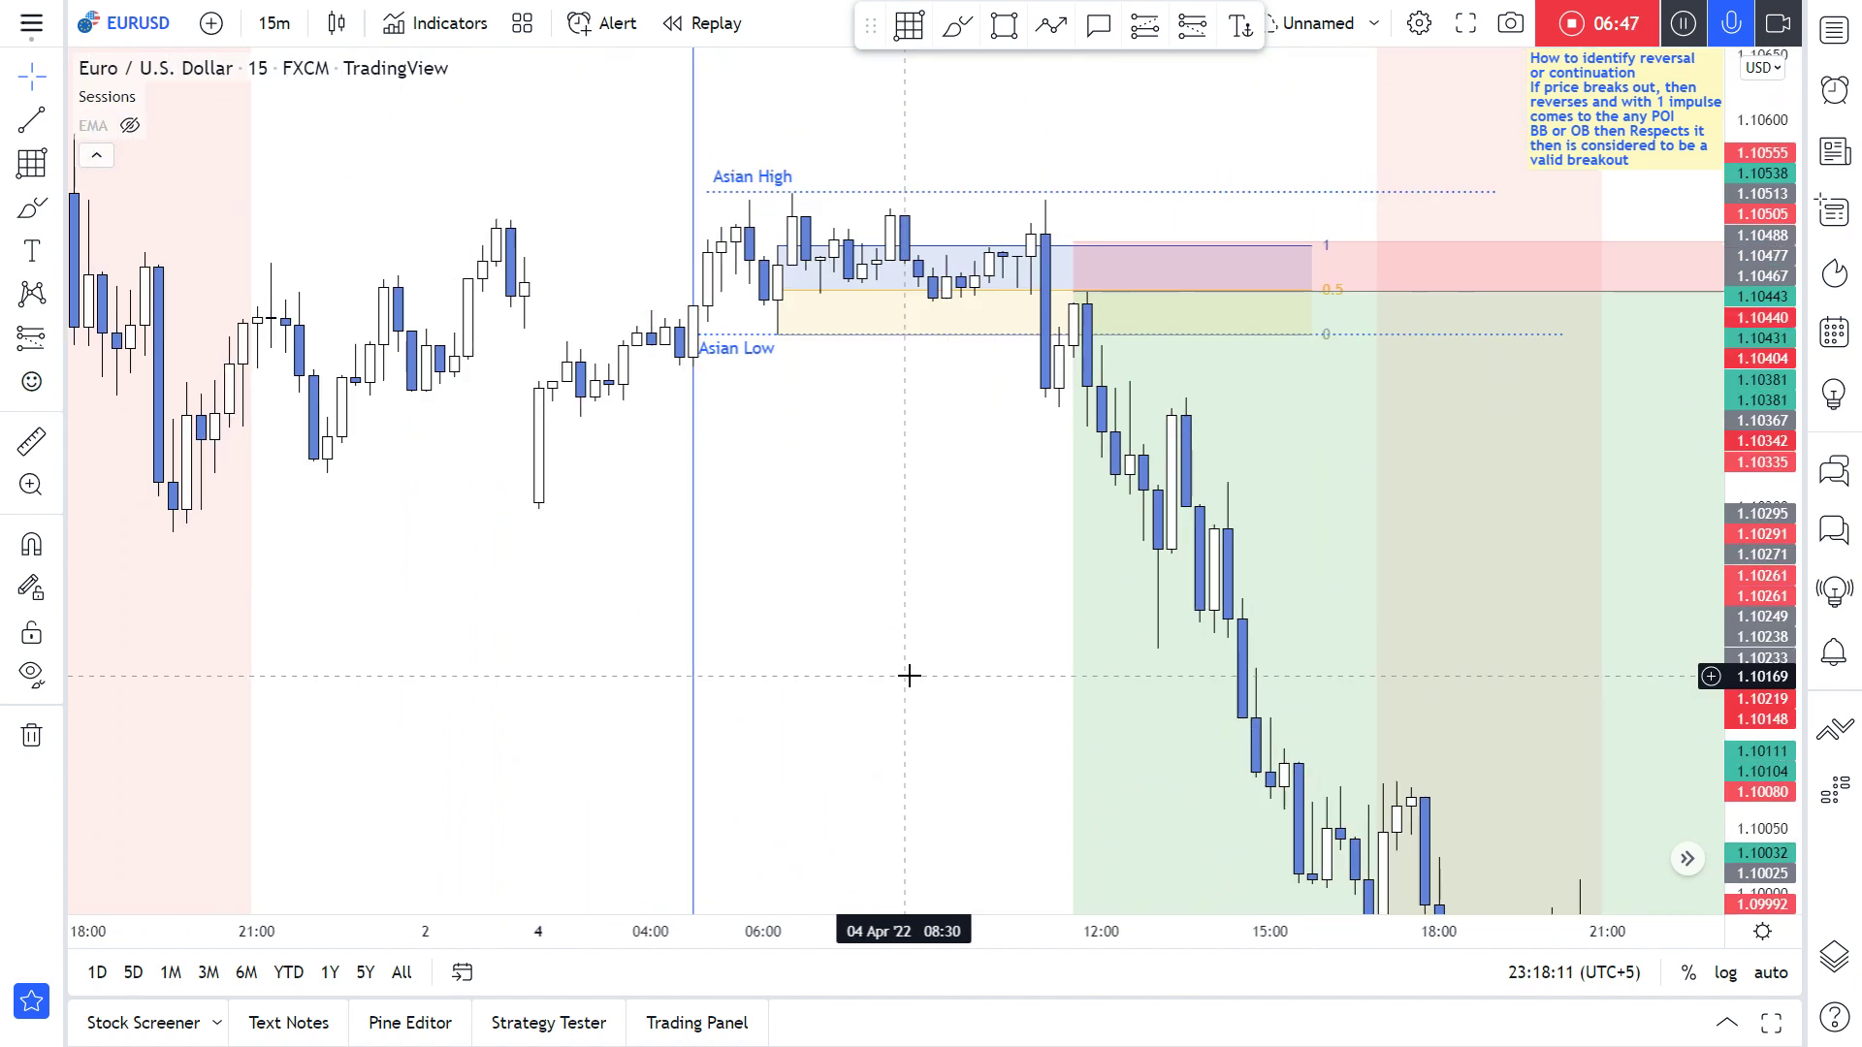
scroll(884, 602, down, 6)
scroll(902, 582, up, 4)
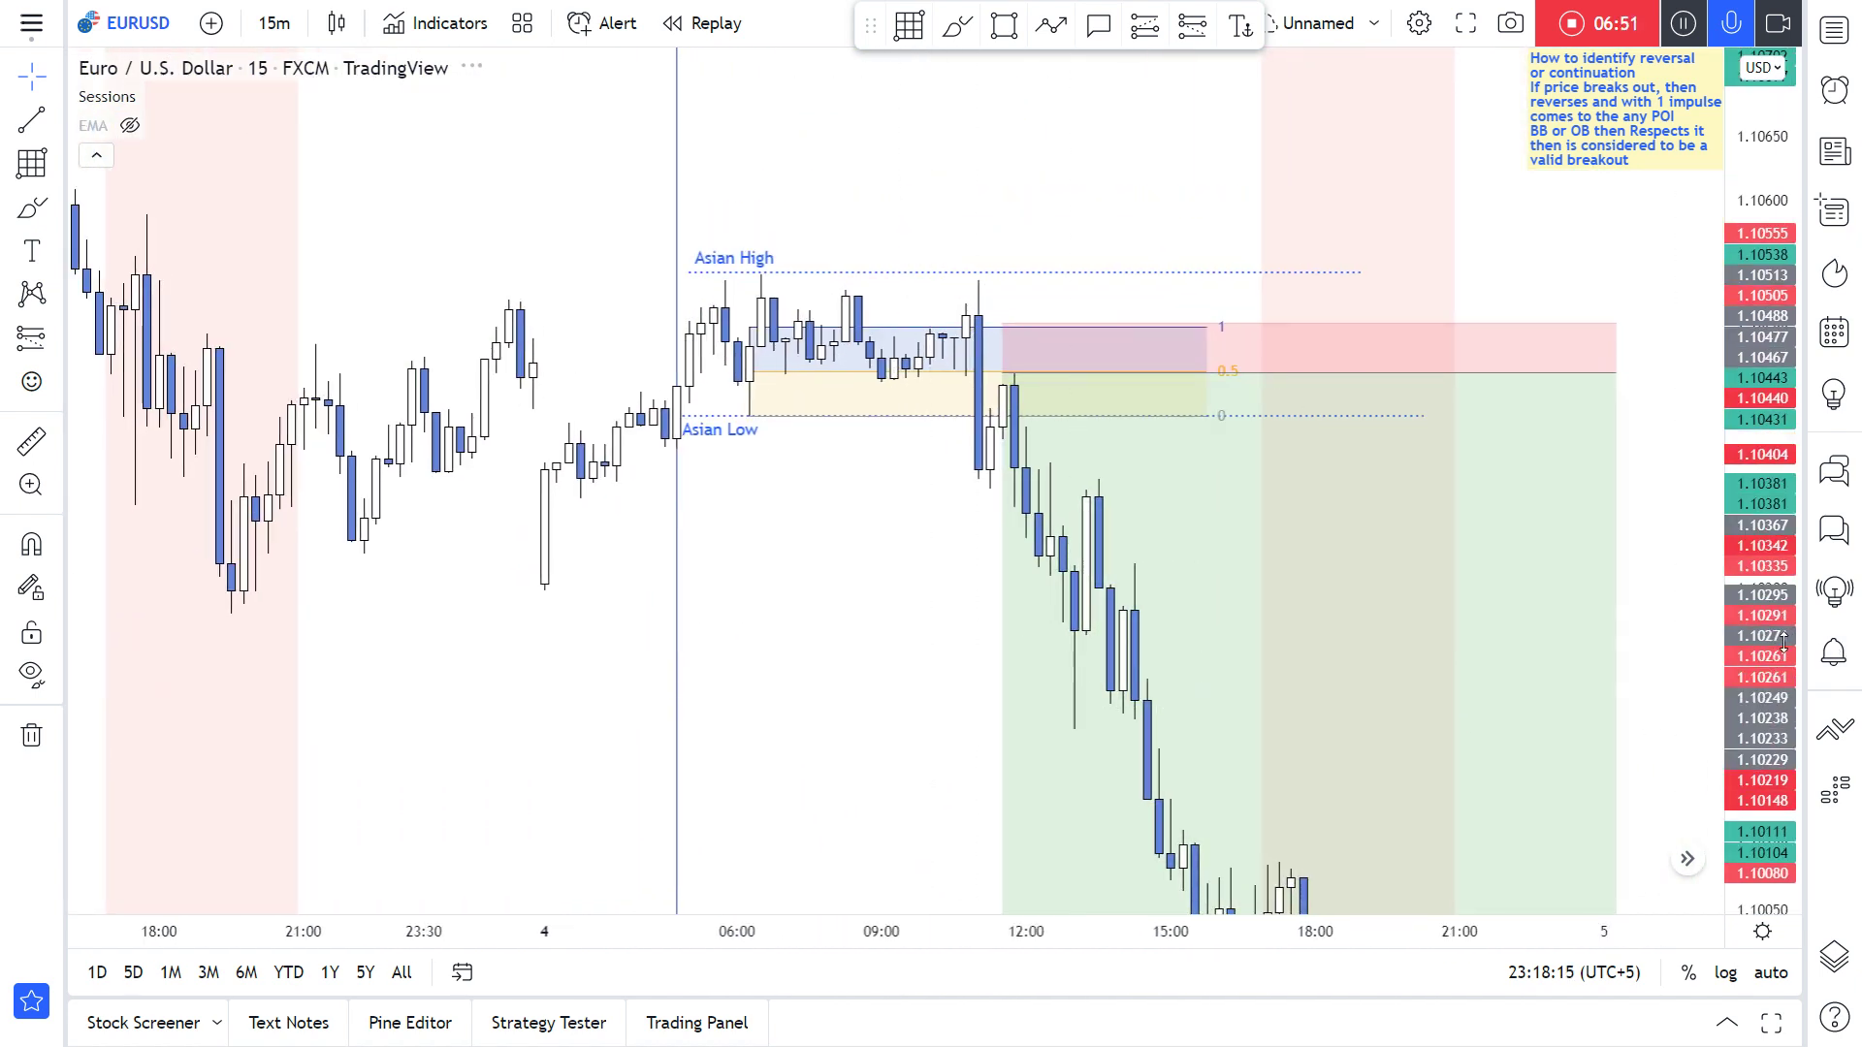
drag(1783, 642, 1777, 614)
drag(802, 534, 809, 545)
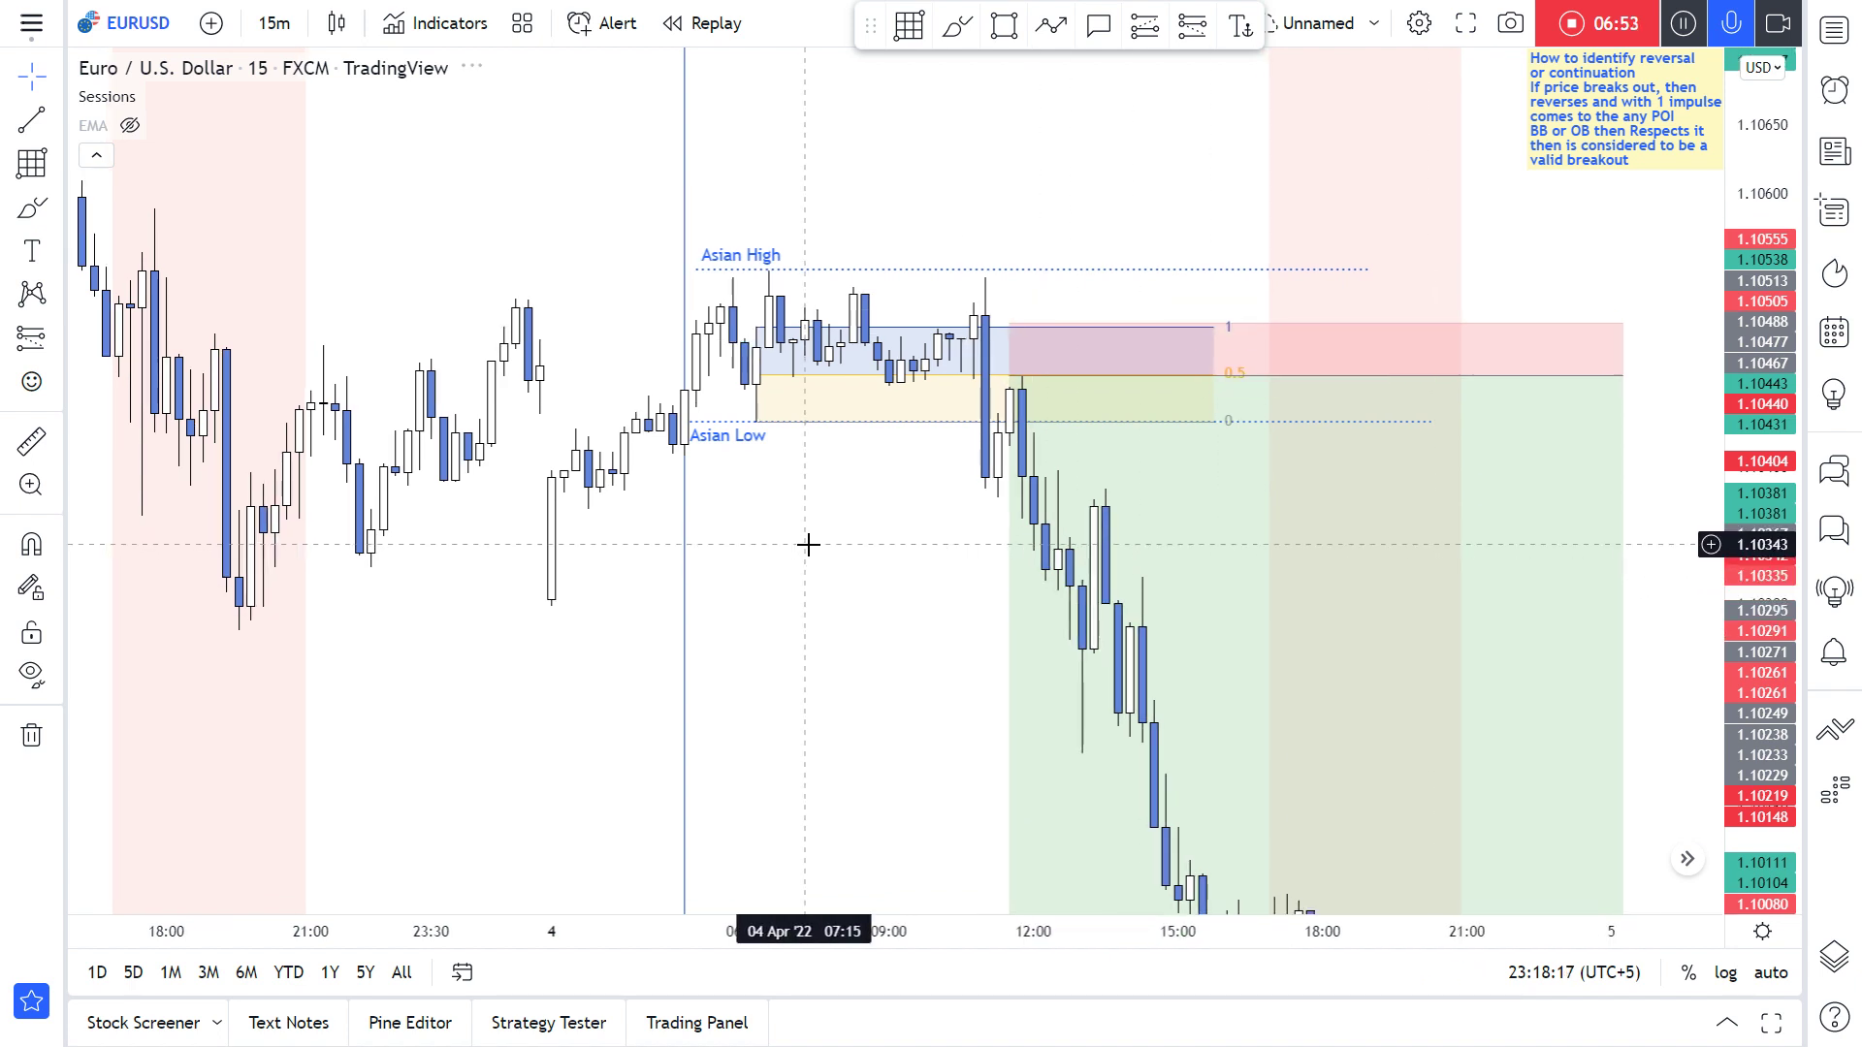
scroll(811, 543, up, 1)
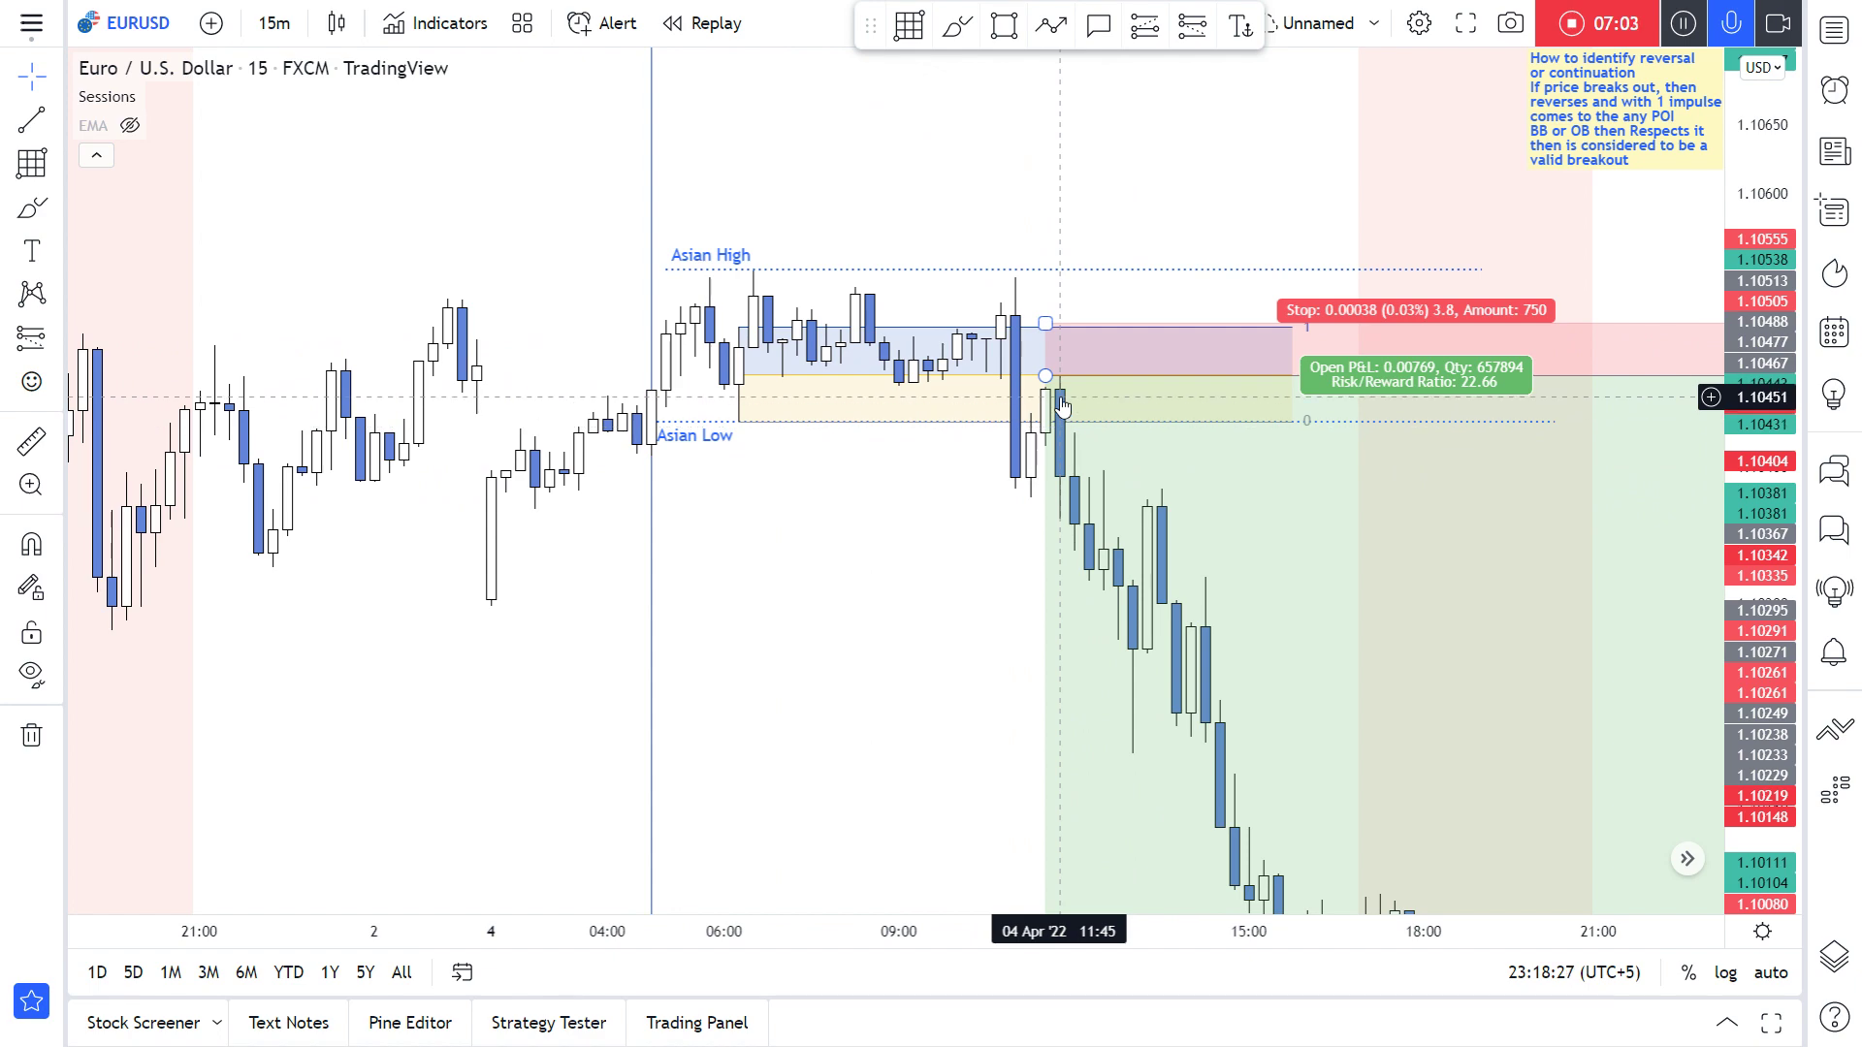
Step: Set the entry of the 4 April short position to 1.10465 at the 11:30 candle
drag(914, 644, 582, 631)
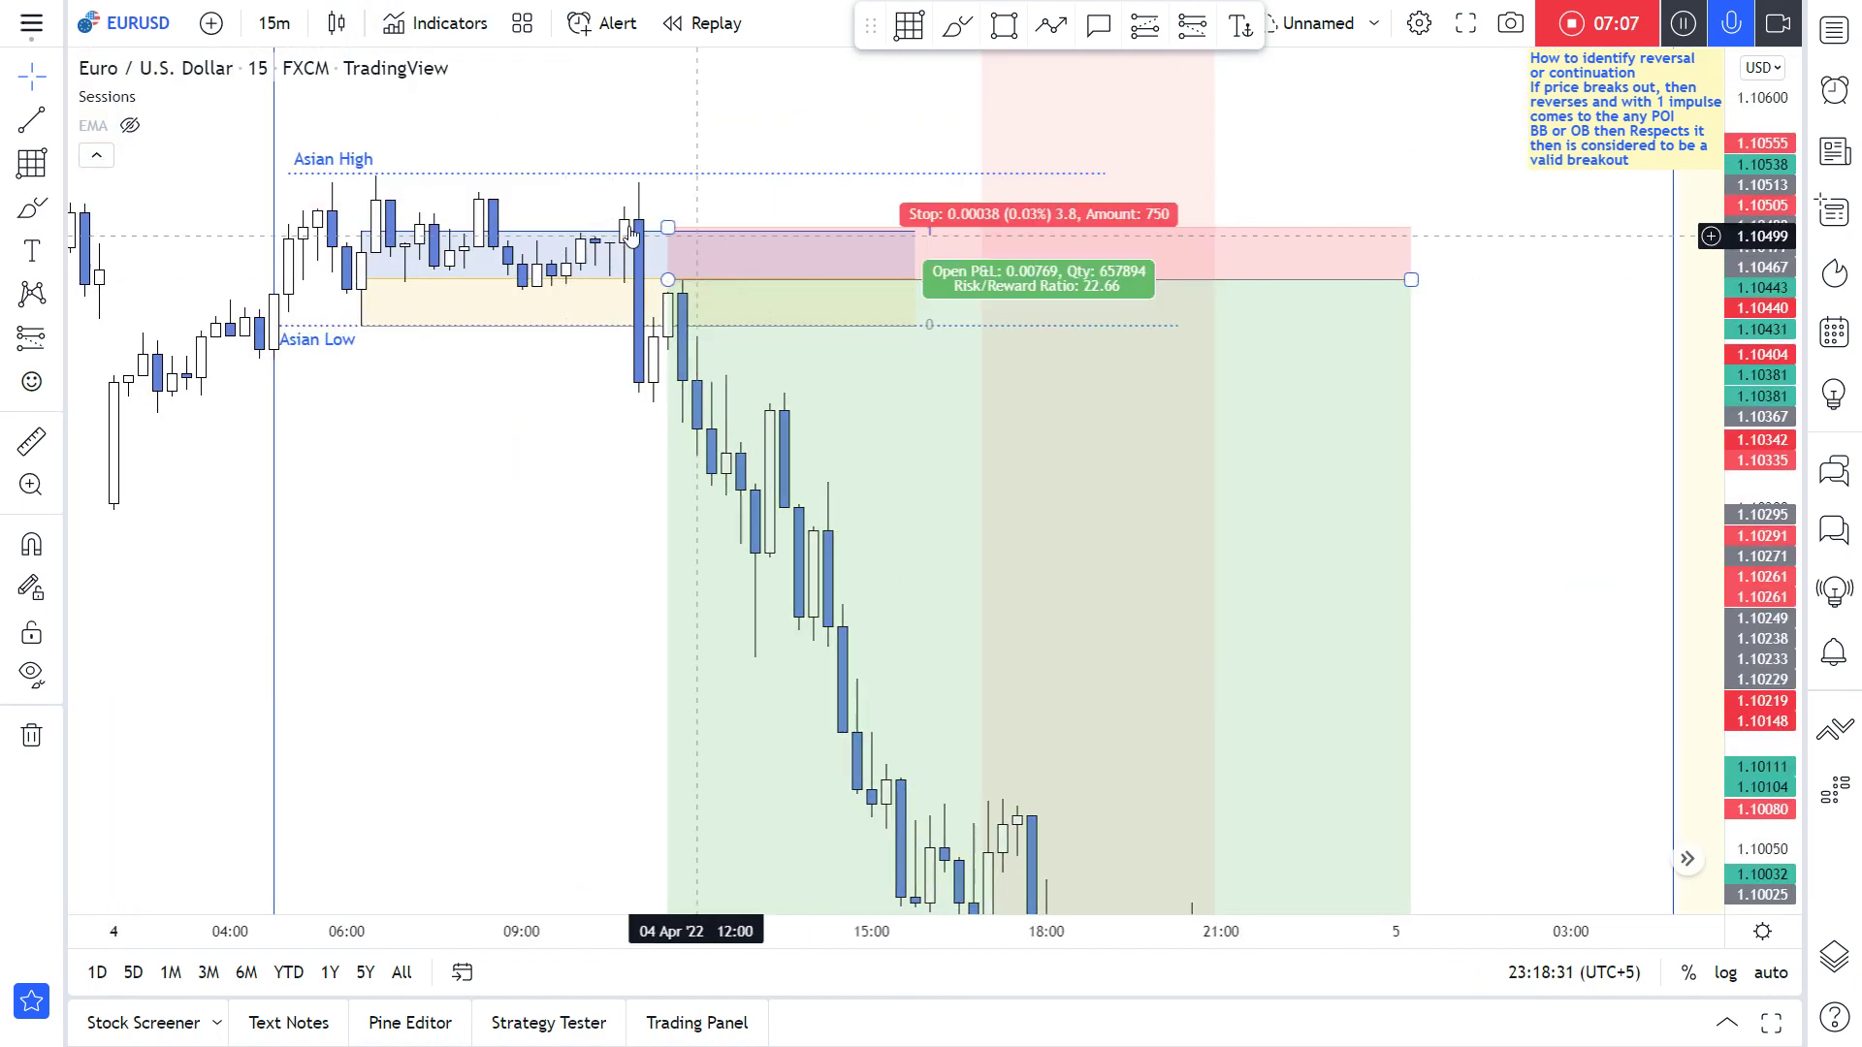
click(667, 287)
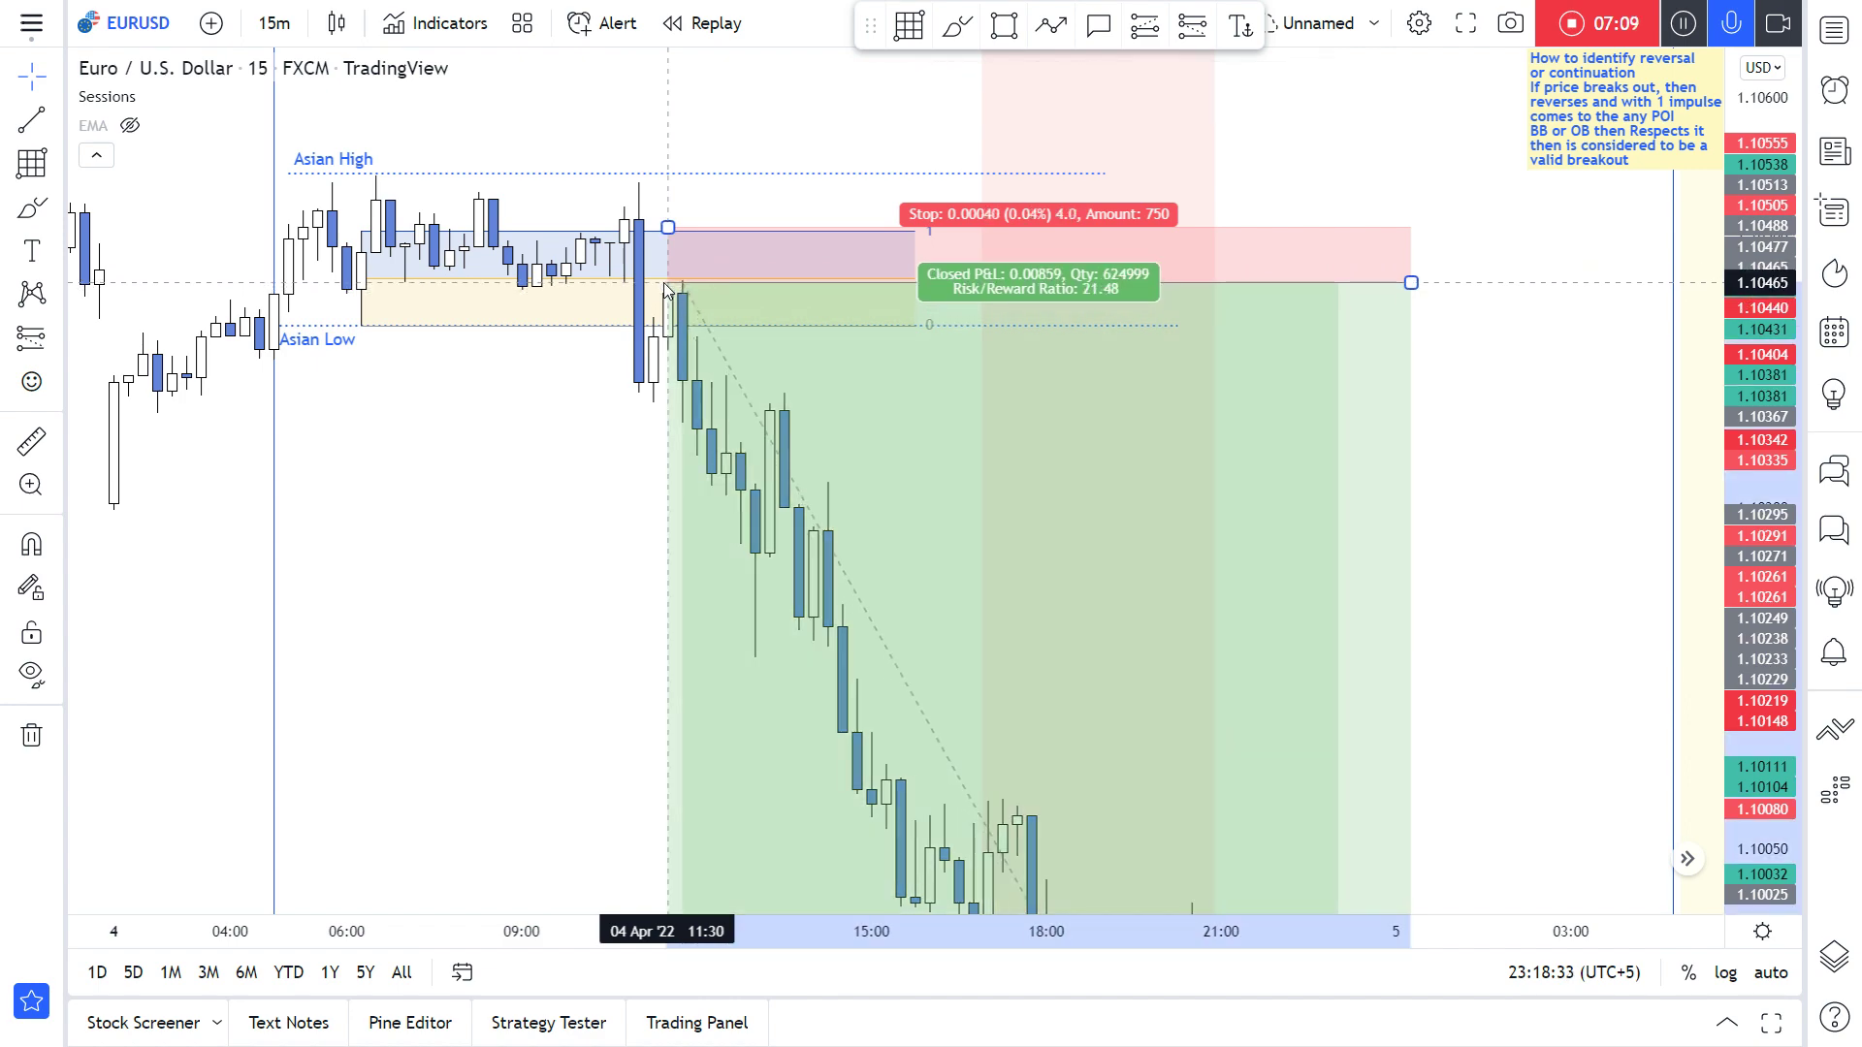
click(527, 527)
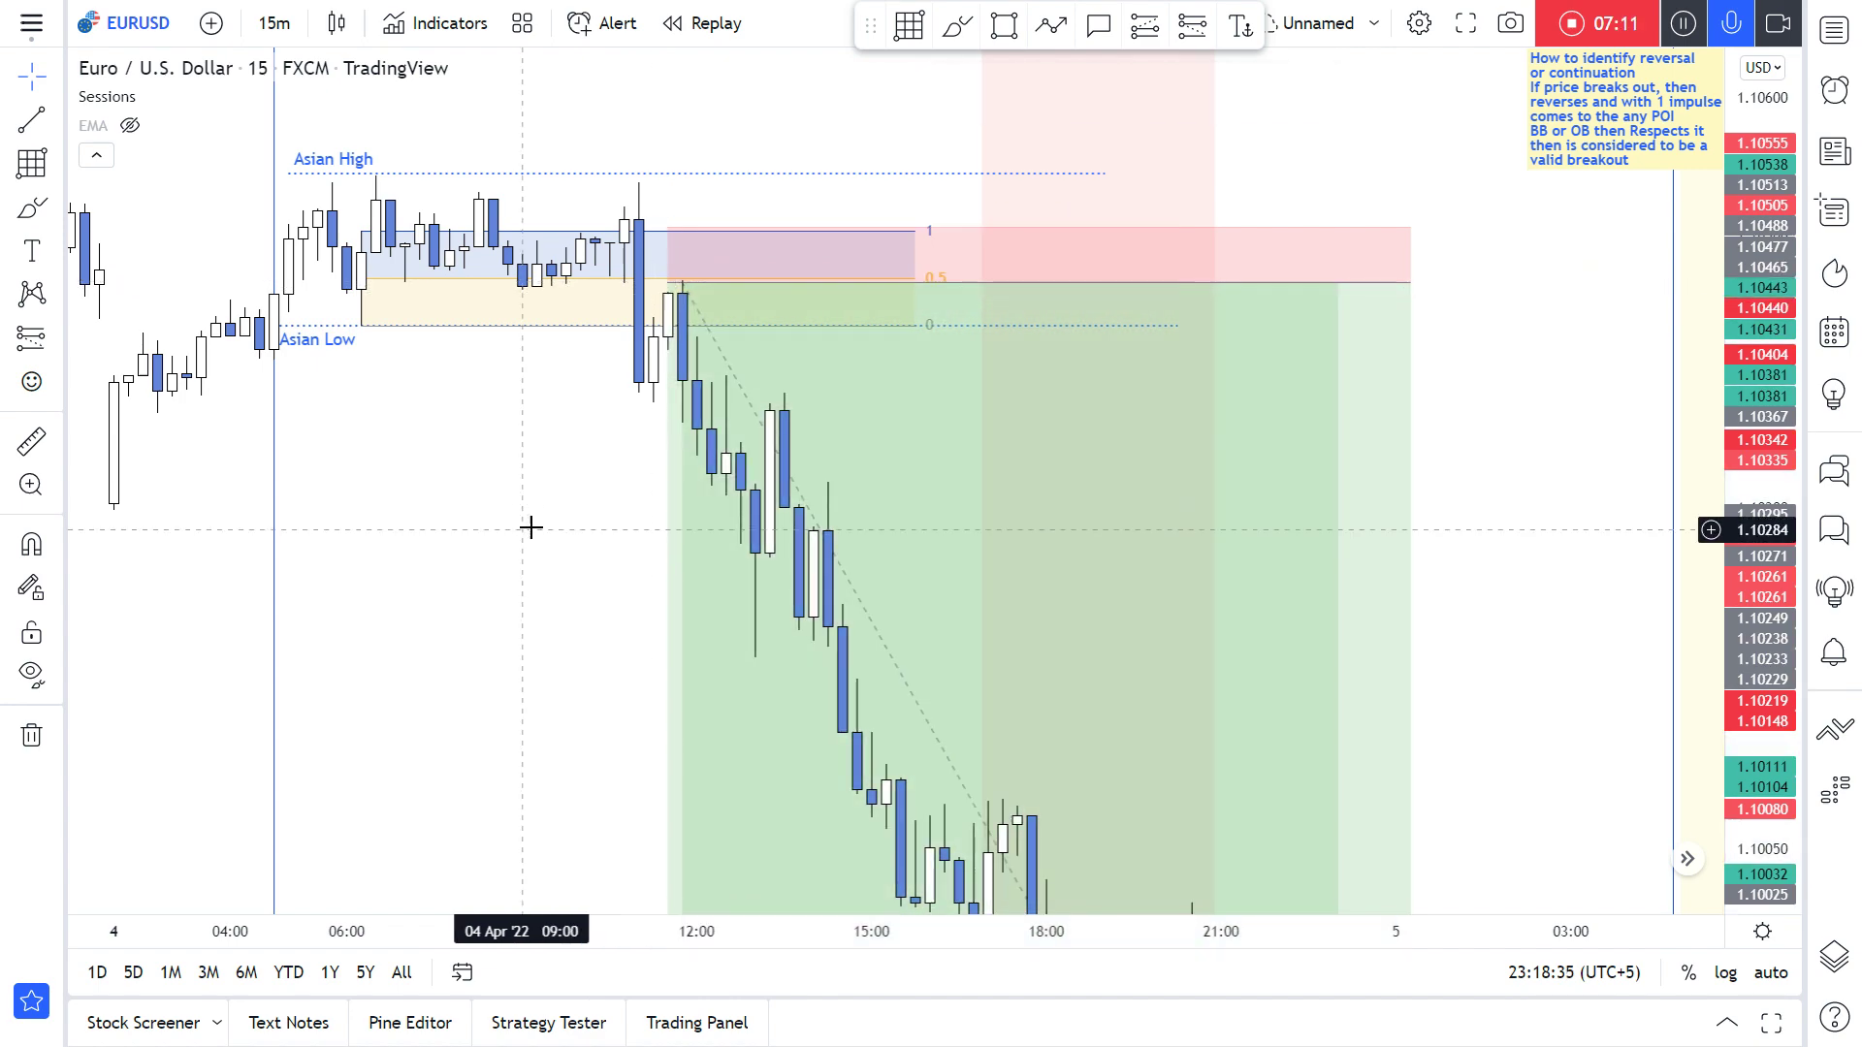
Step: Brush a sketch in the empty area above 4 April: two range lines at about 1.1101 and 1.1086, with price swings breaking out above
drag(528, 528, 276, 7)
drag(1337, 380, 1051, 1035)
scroll(957, 498, down, 4)
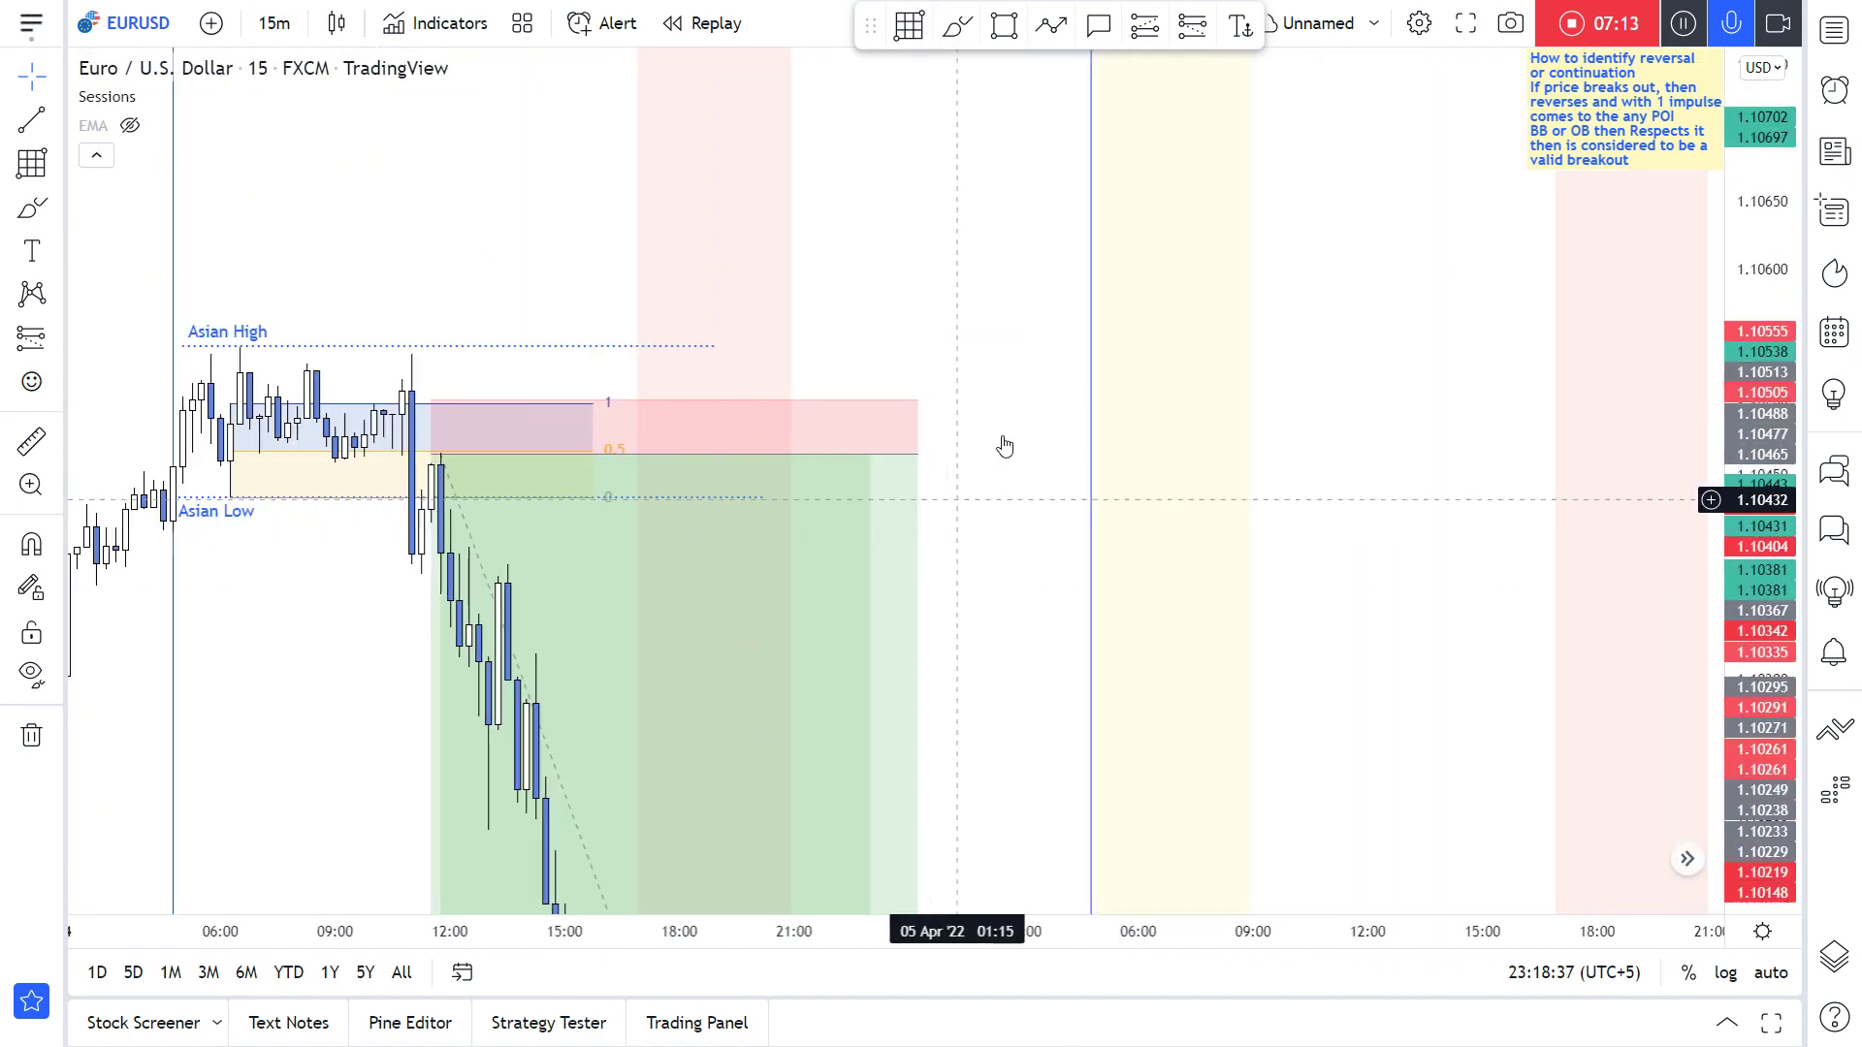
drag(1024, 301, 1229, 1001)
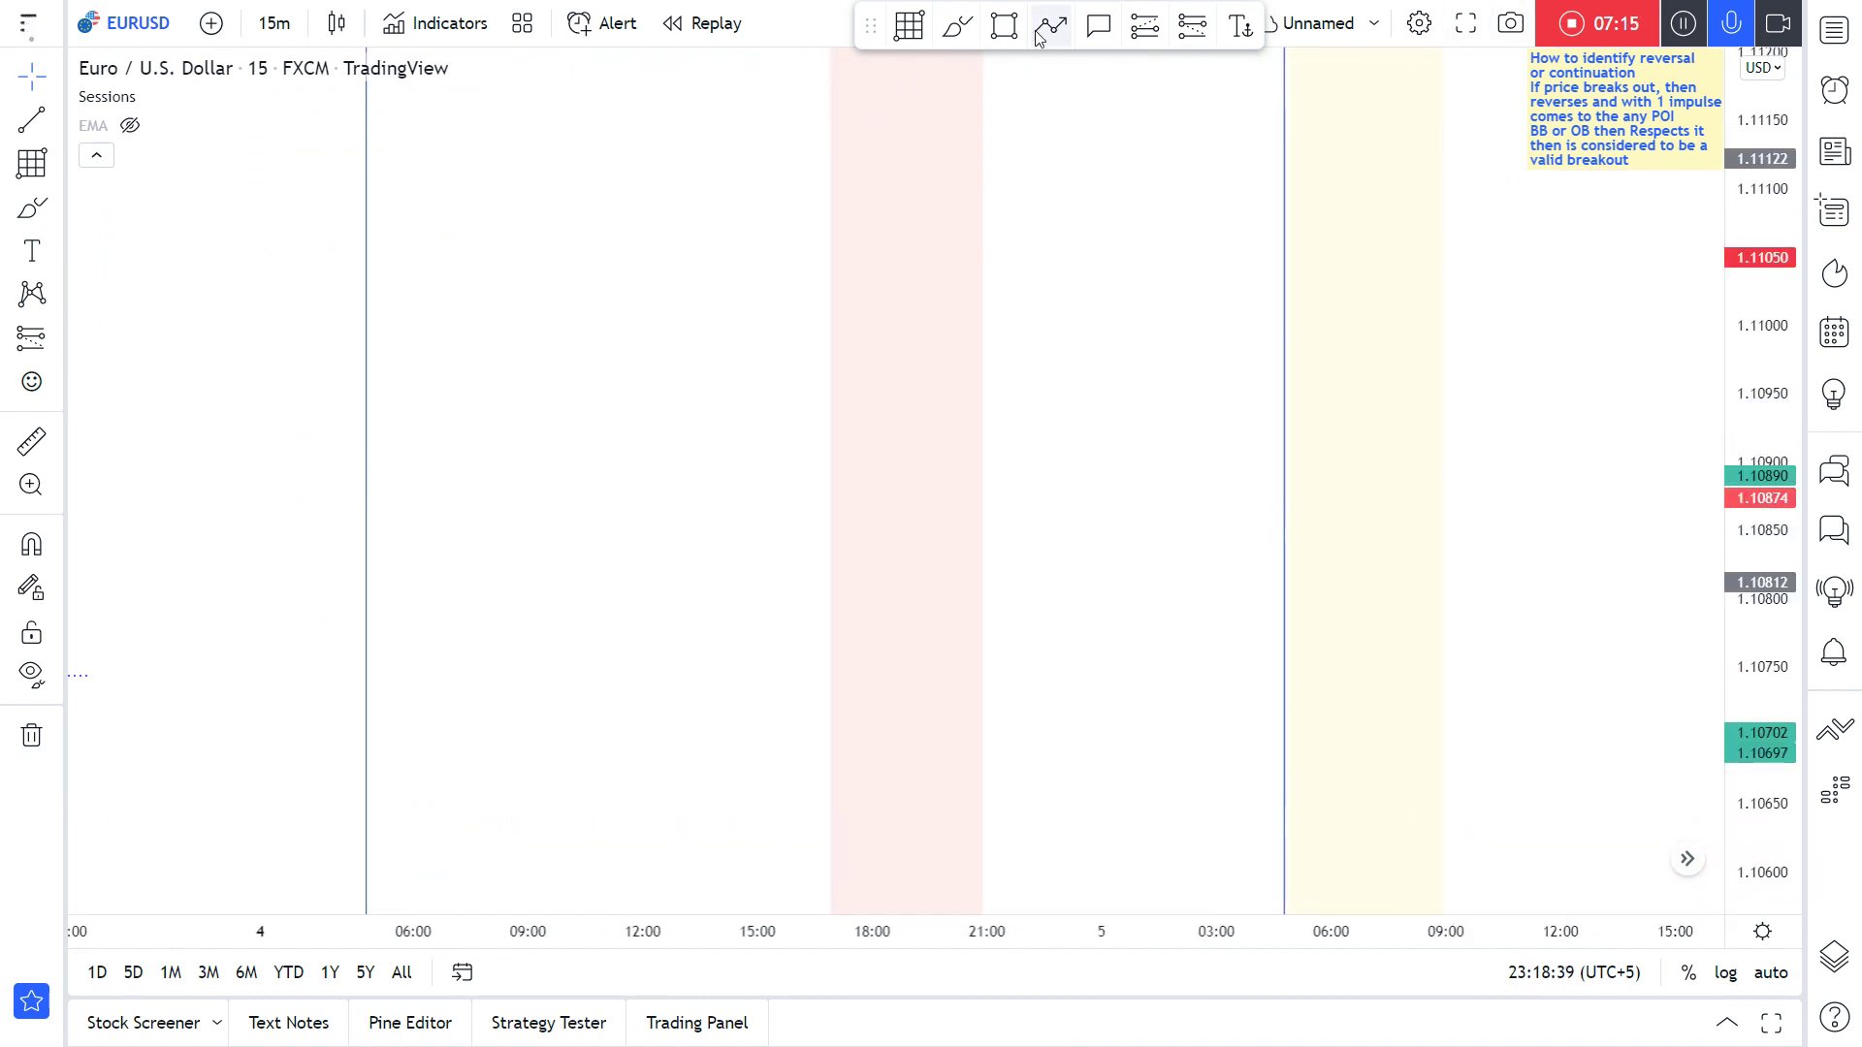
drag(534, 316, 1342, 316)
drag(602, 516, 1111, 523)
mouse_move(656, 485)
mouse_down()
mouse_move(773, 440)
mouse_move(864, 332)
mouse_move(953, 355)
mouse_move(997, 234)
mouse_up()
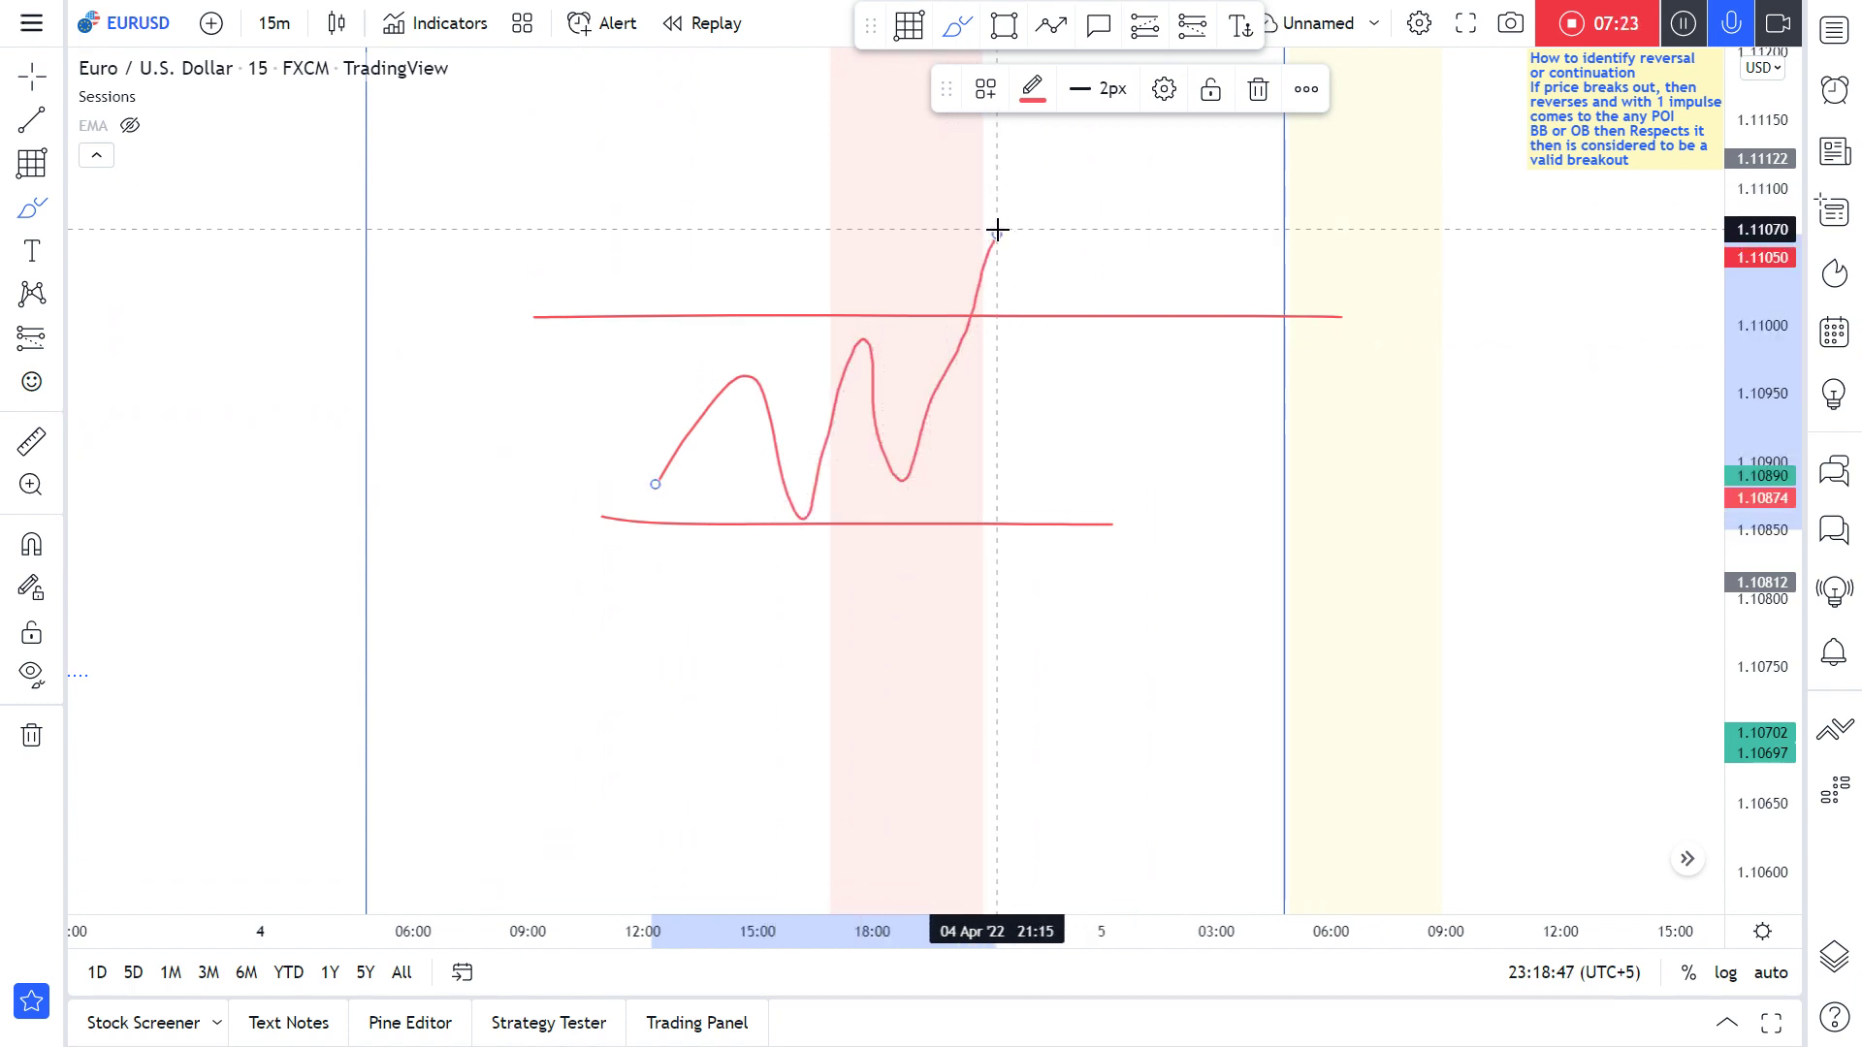
Step: Brush a single-impulse pullback into the sketched range and a rally above it, and undo those strokes
drag(998, 233, 1042, 458)
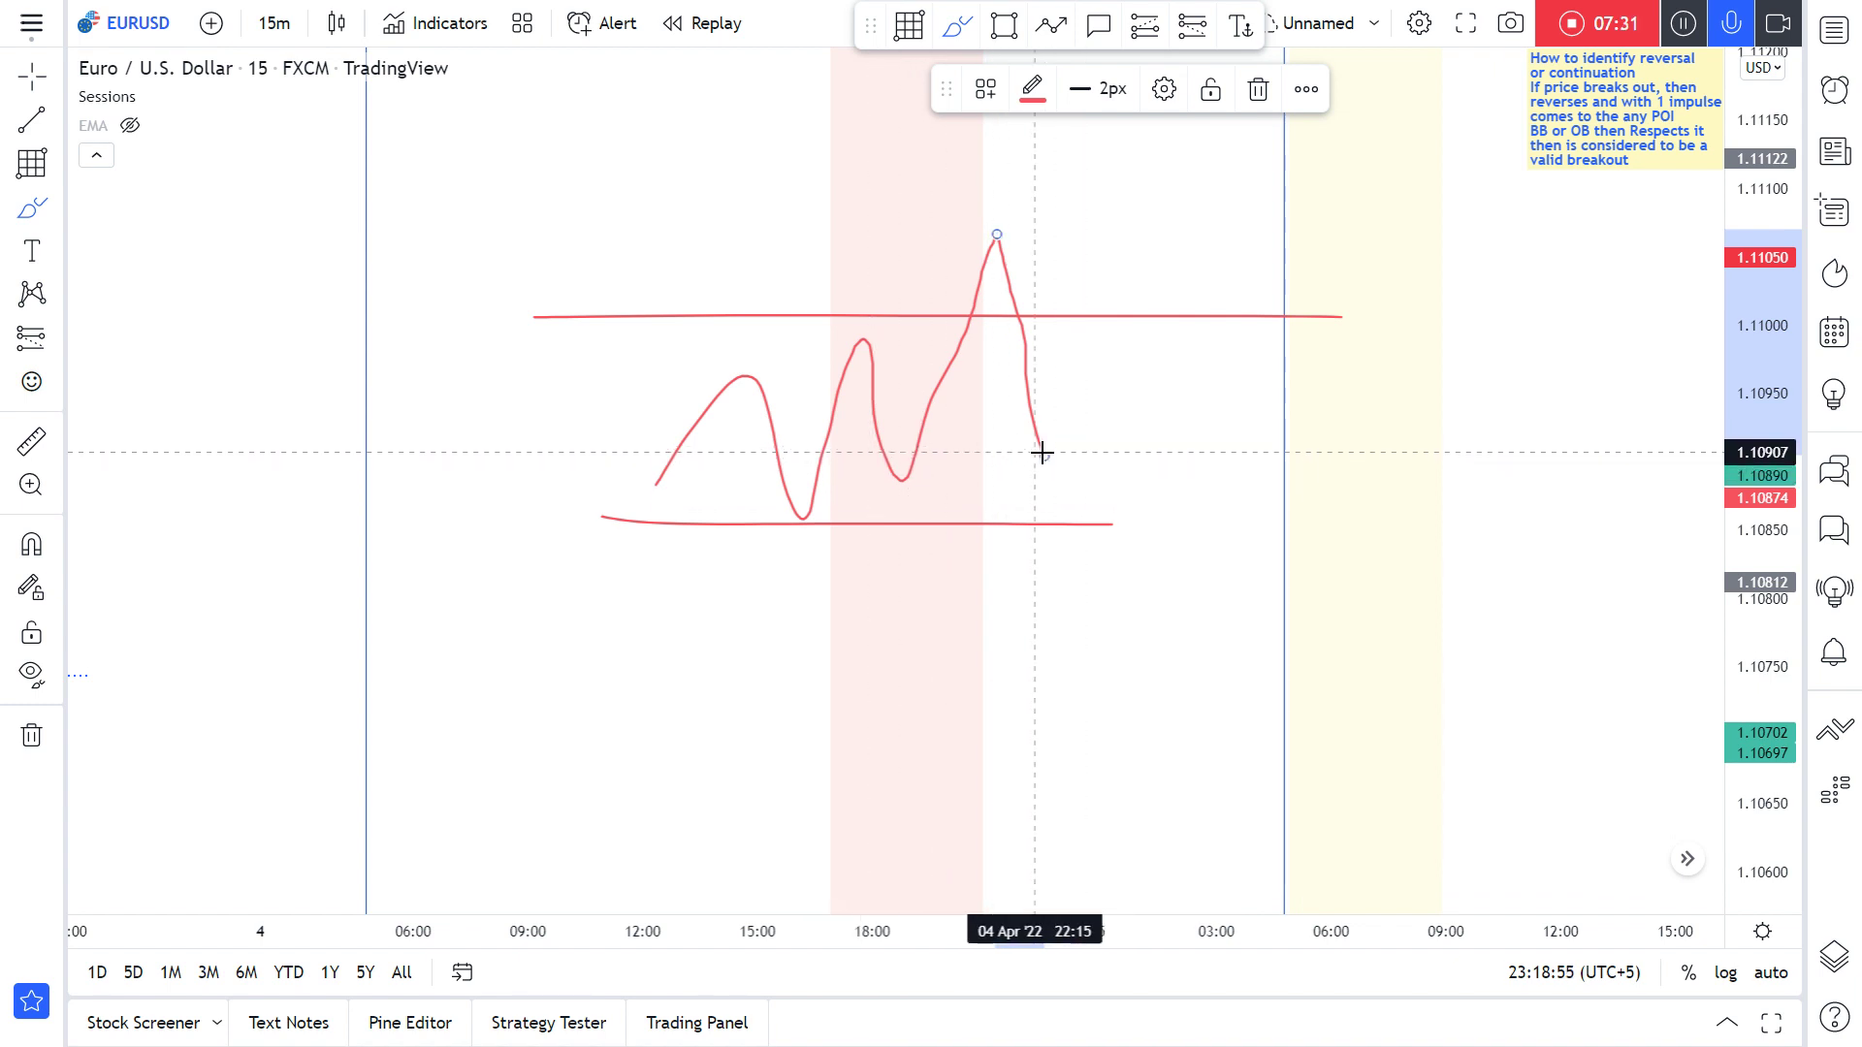
drag(1043, 460, 1041, 461)
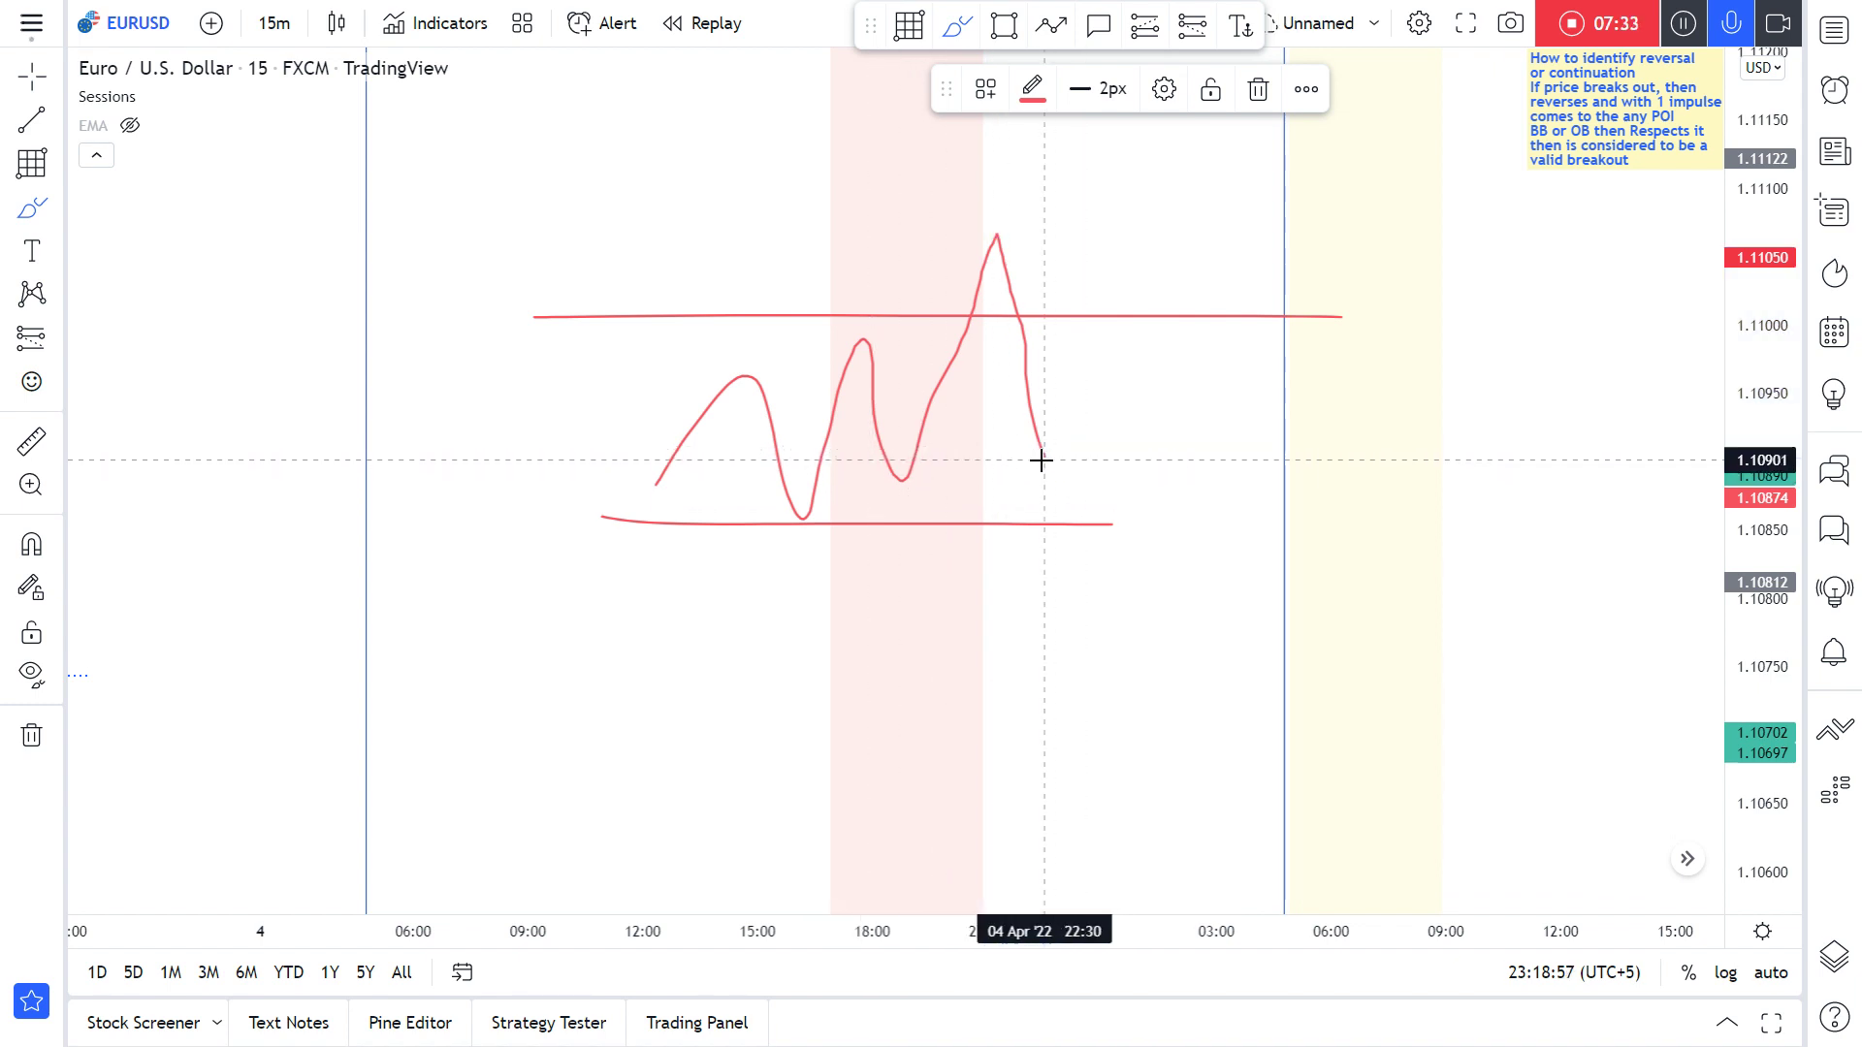
drag(1050, 389, 1149, 66)
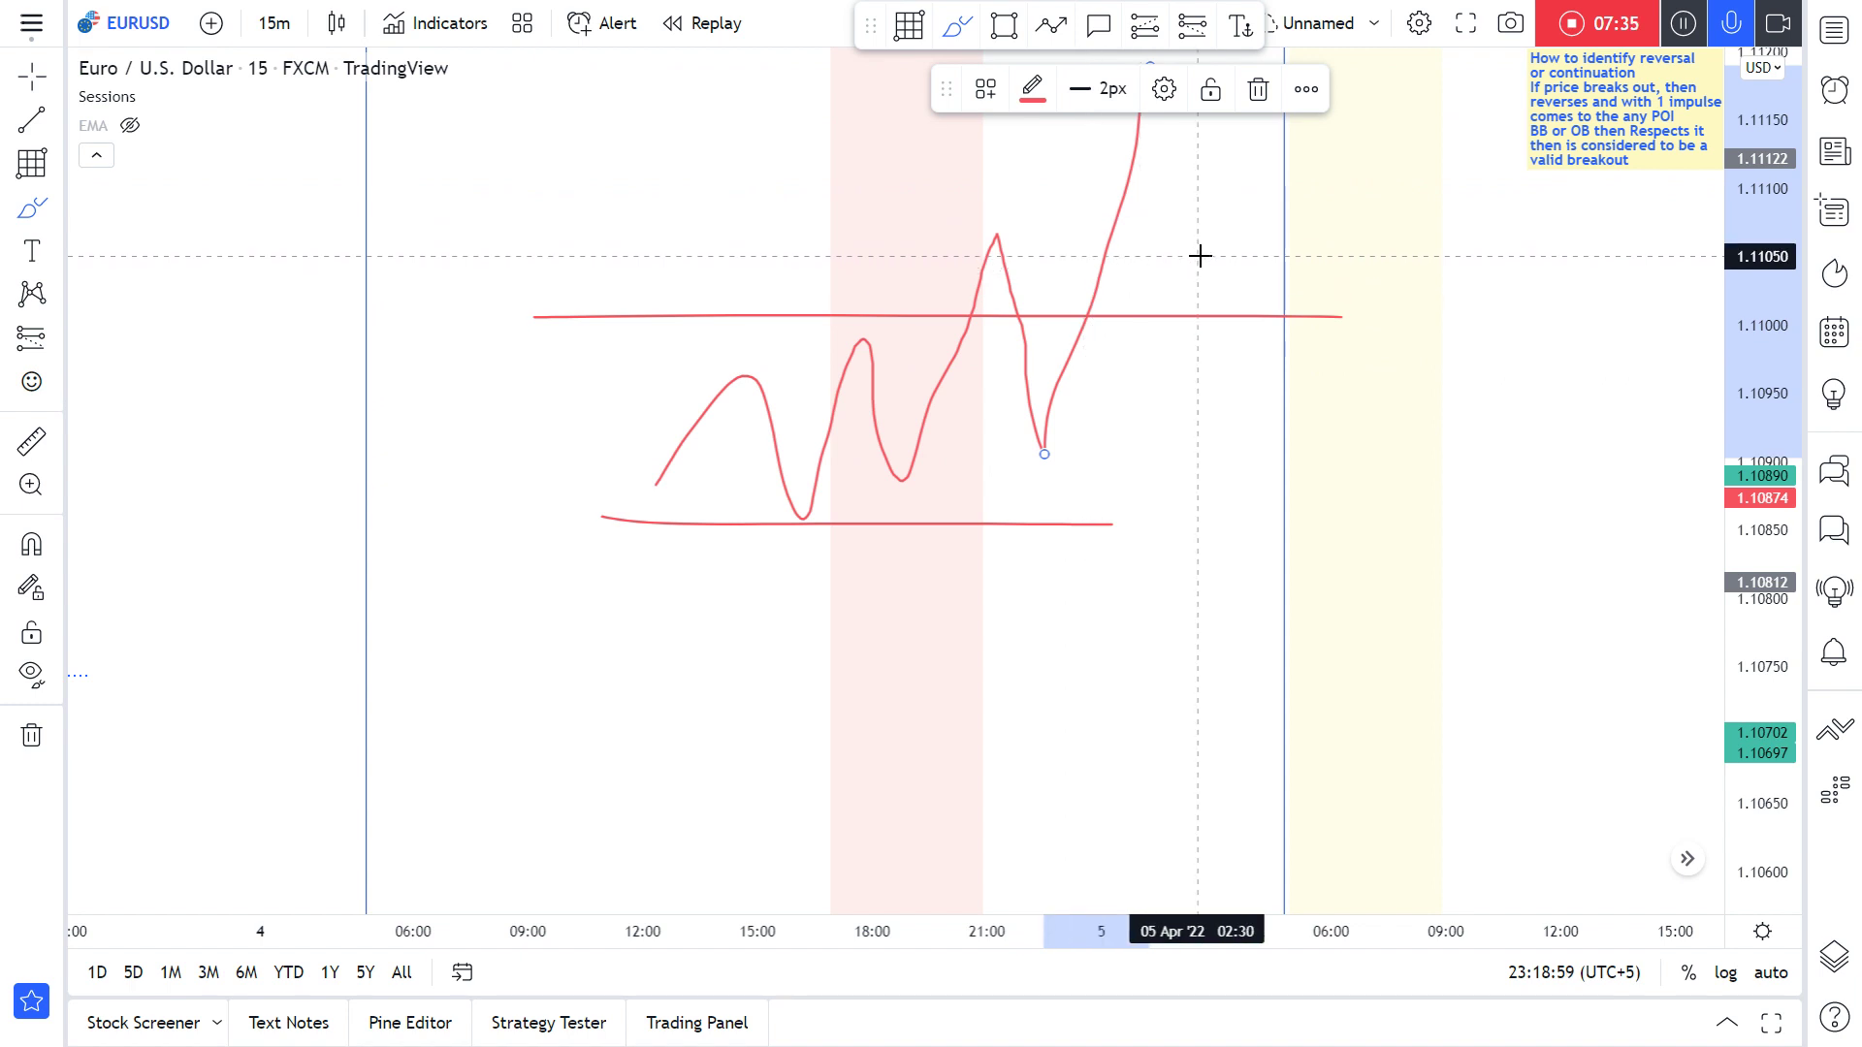
key(Escape)
drag(1201, 256, 1061, 390)
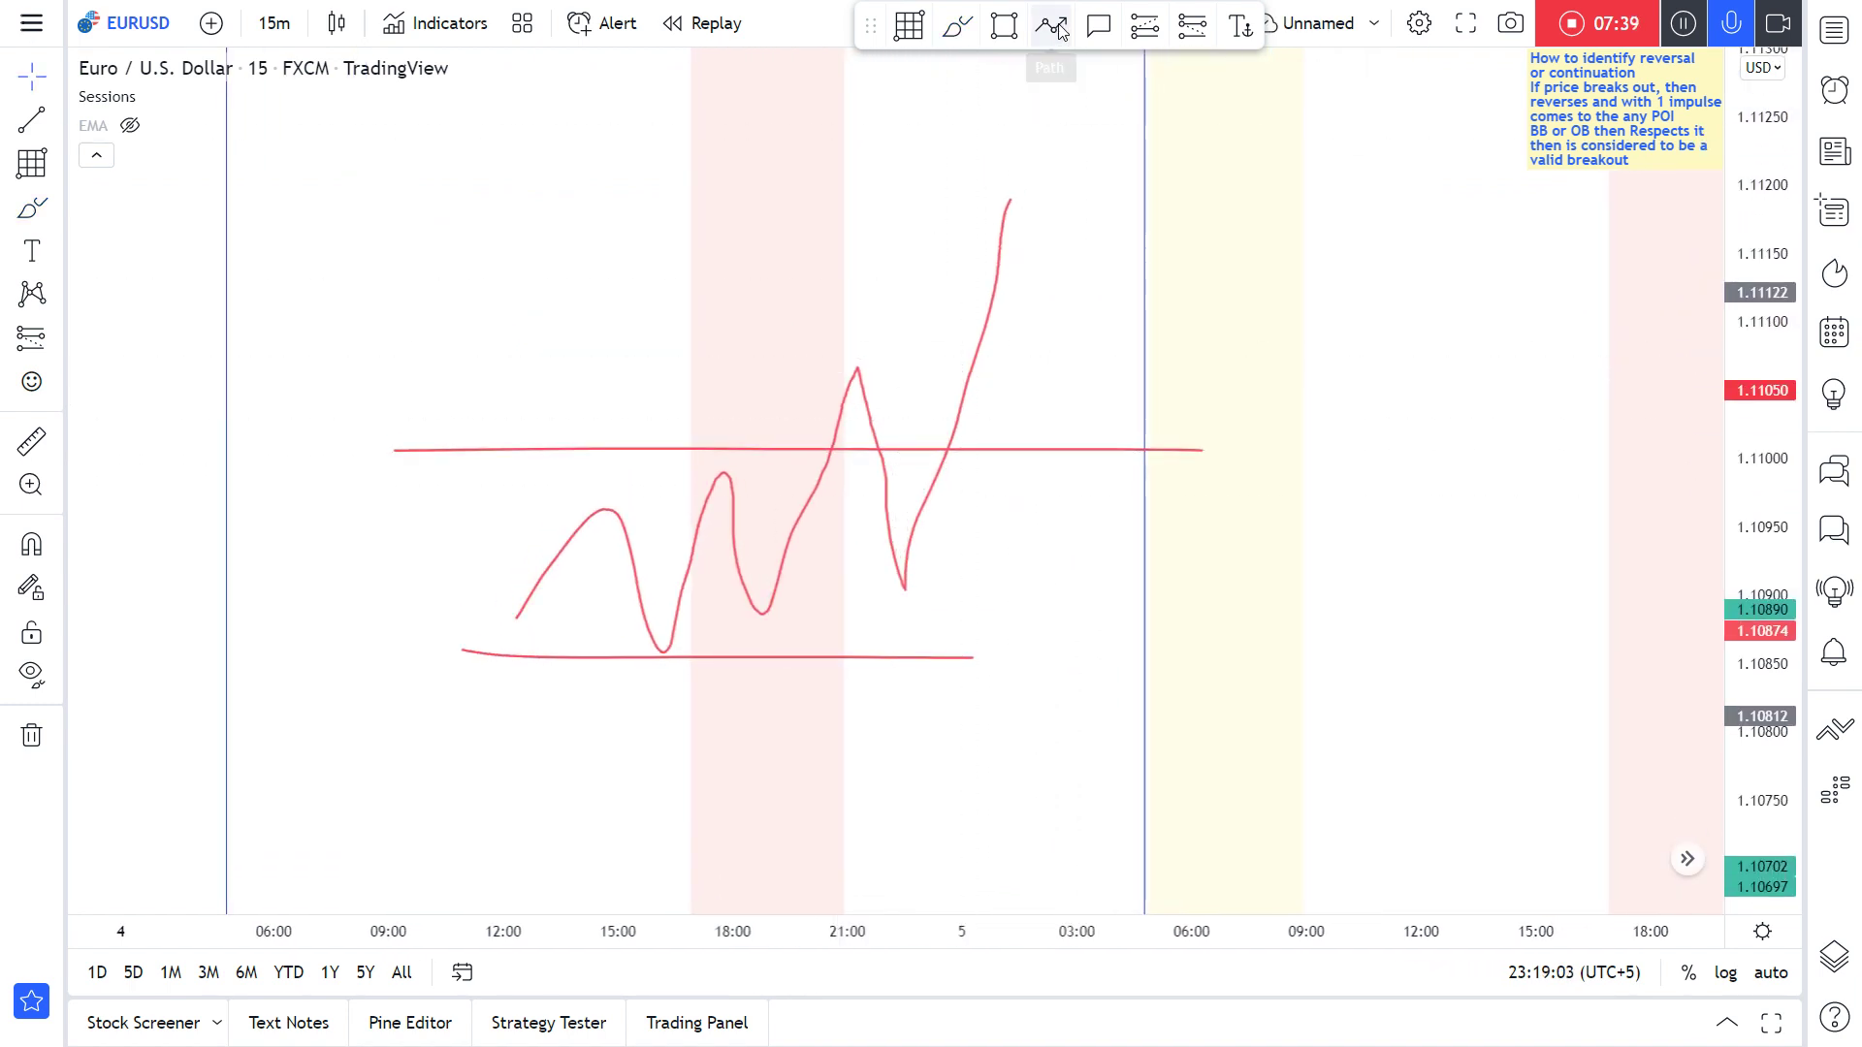
key(ctrl+z)
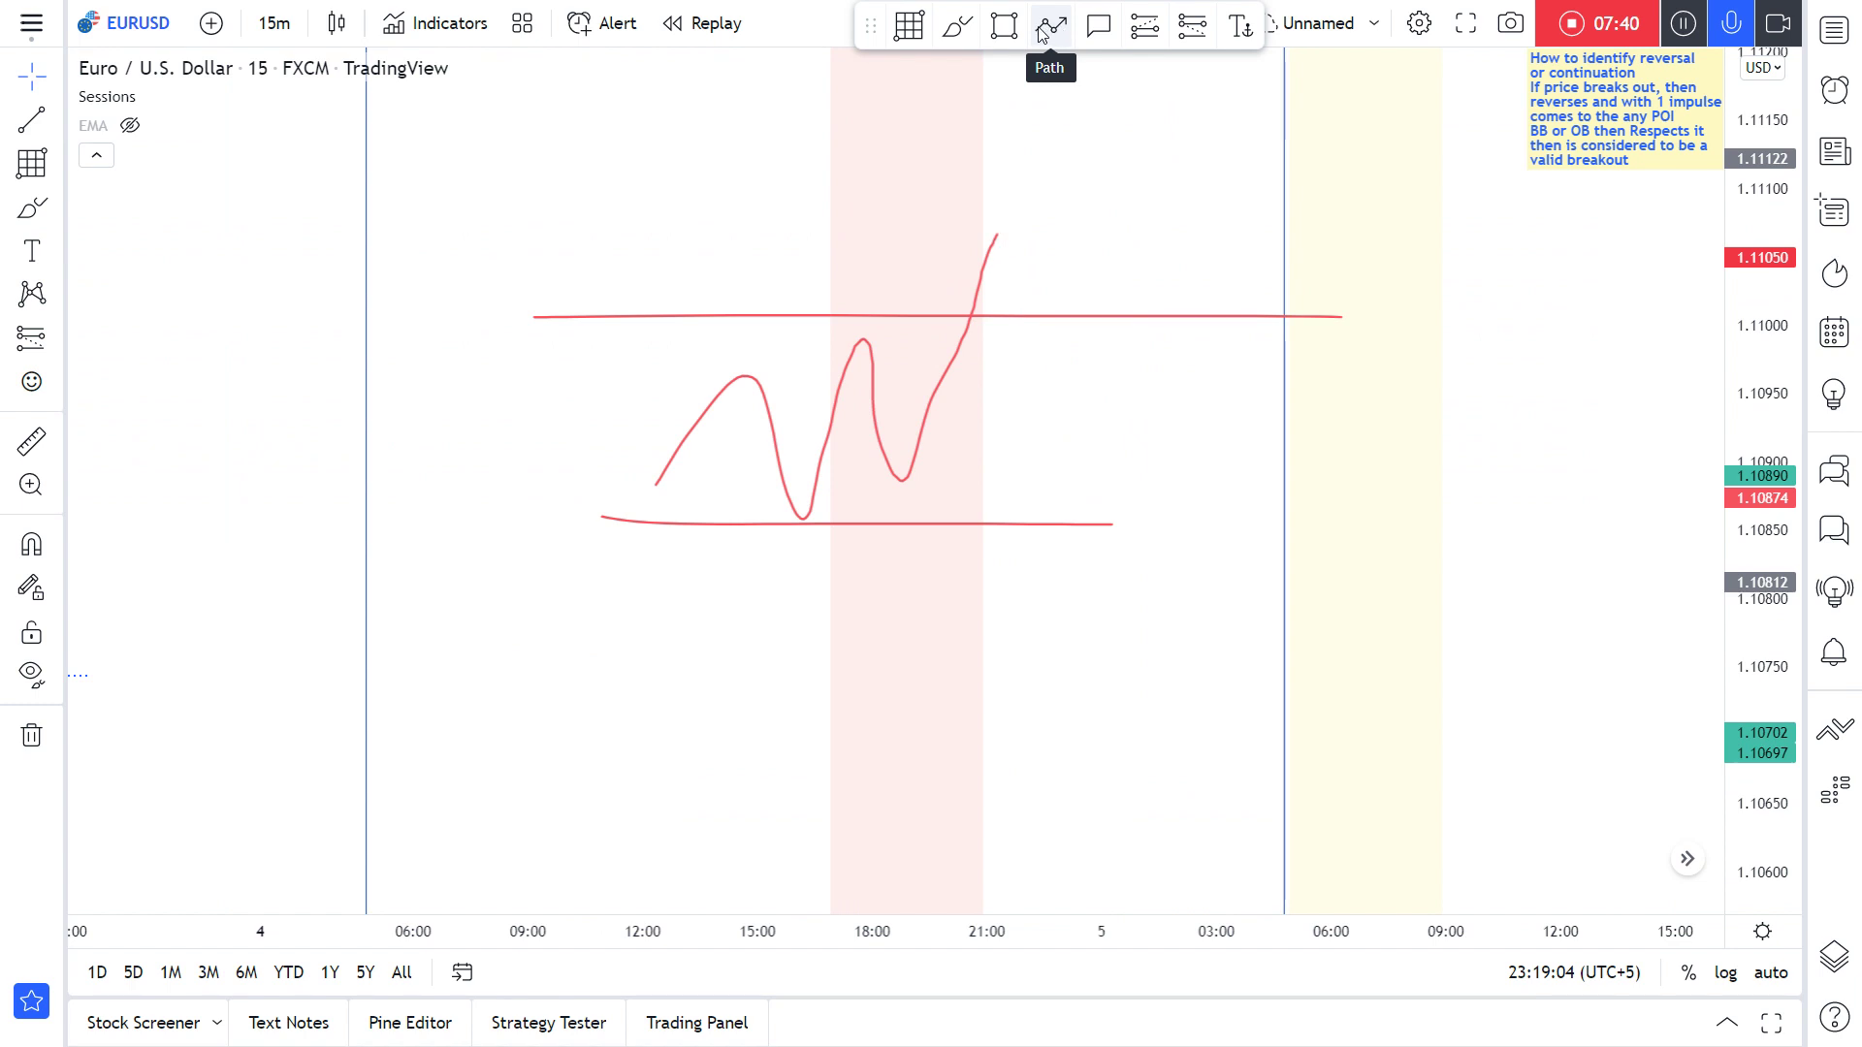
Step: Brush a choppy decline from the sketched breakout peak, a line from the last swing low, a small rebound, and a steep drop below the range
click(956, 27)
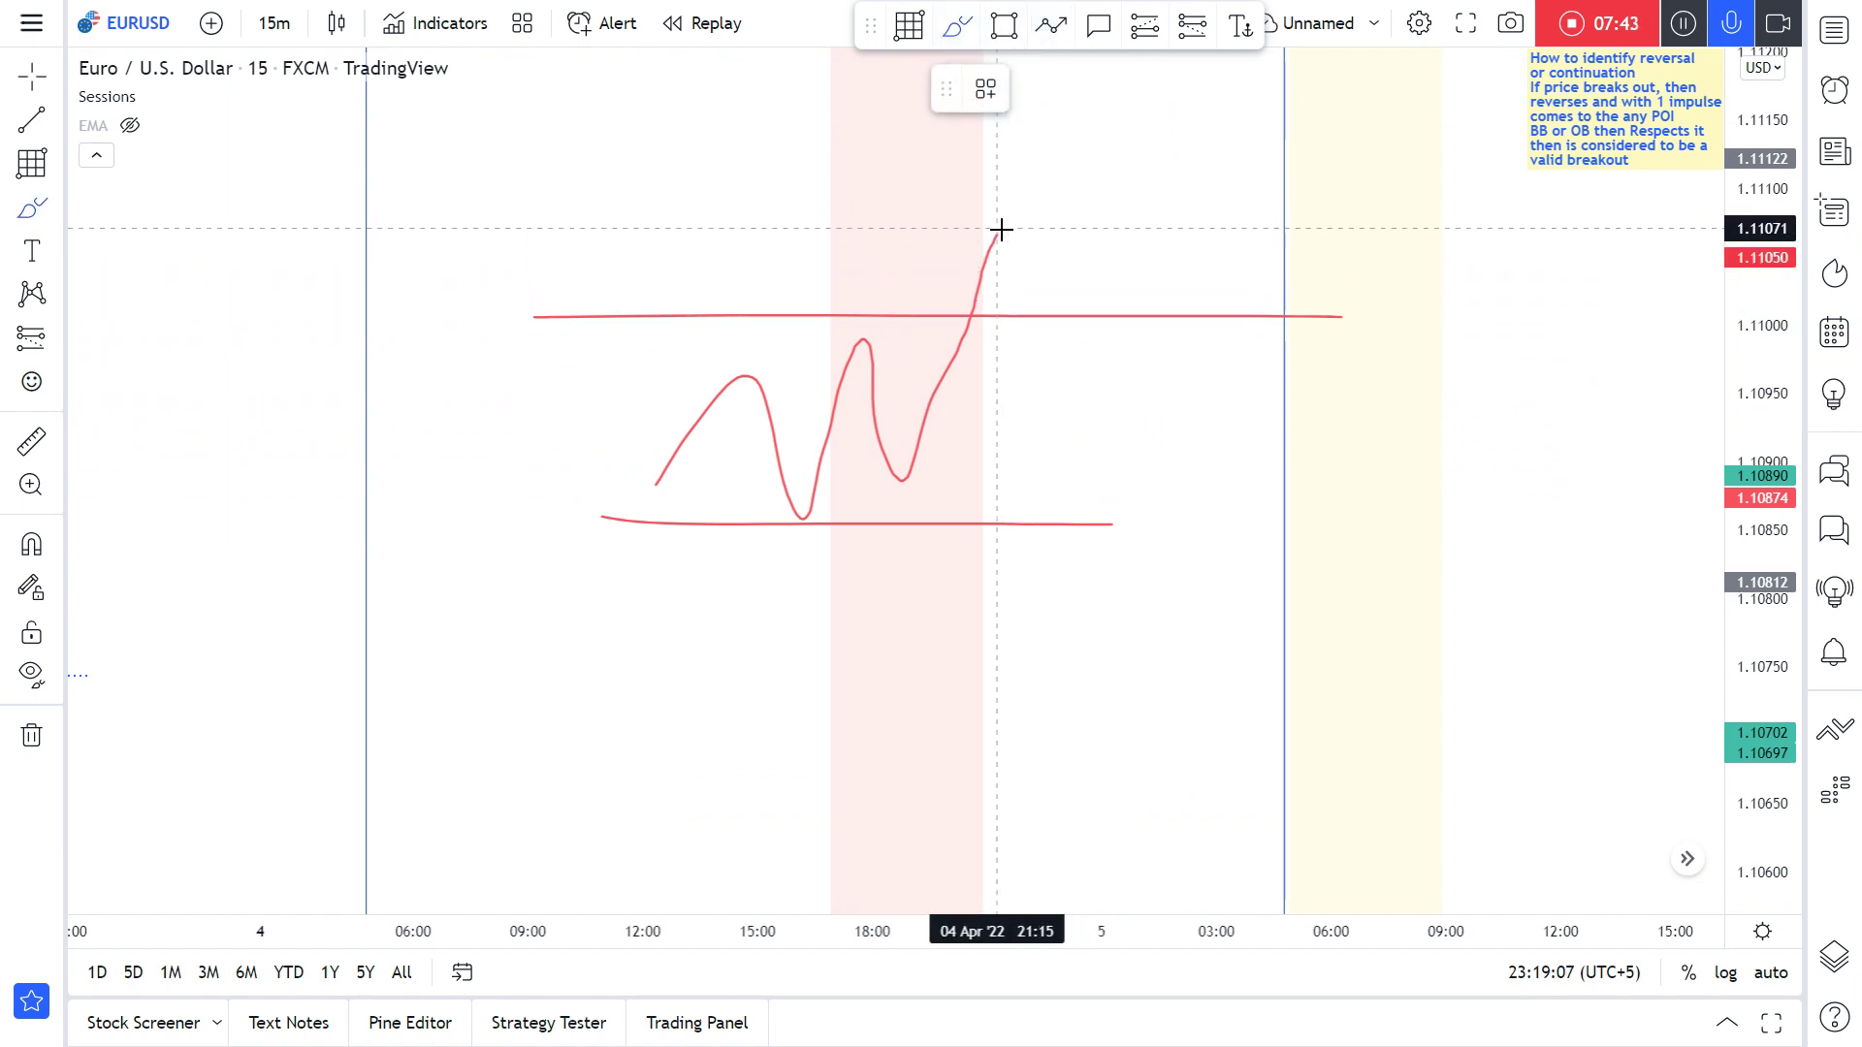
mouse_move(999, 234)
mouse_down()
mouse_move(1002, 275)
mouse_move(1067, 259)
mouse_move(1068, 379)
mouse_move(1087, 397)
mouse_move(1132, 369)
mouse_move(1122, 482)
mouse_up()
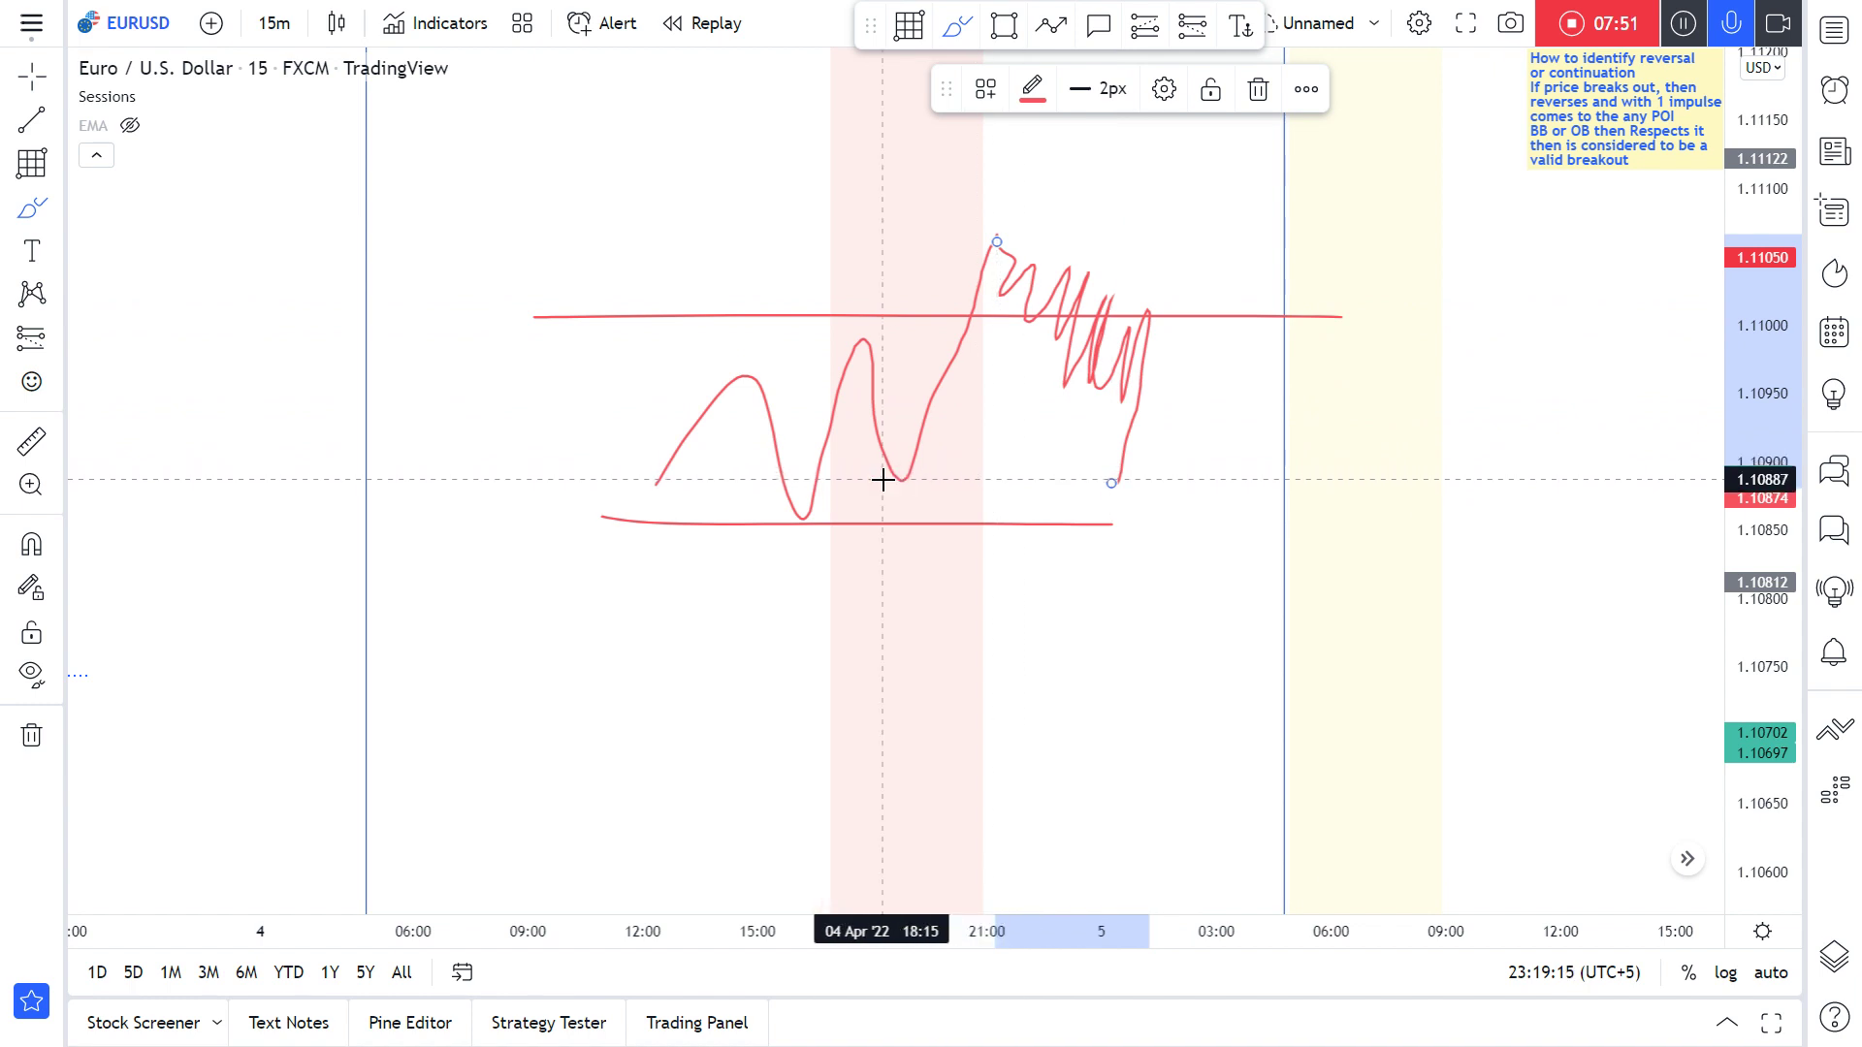
drag(916, 485, 1131, 459)
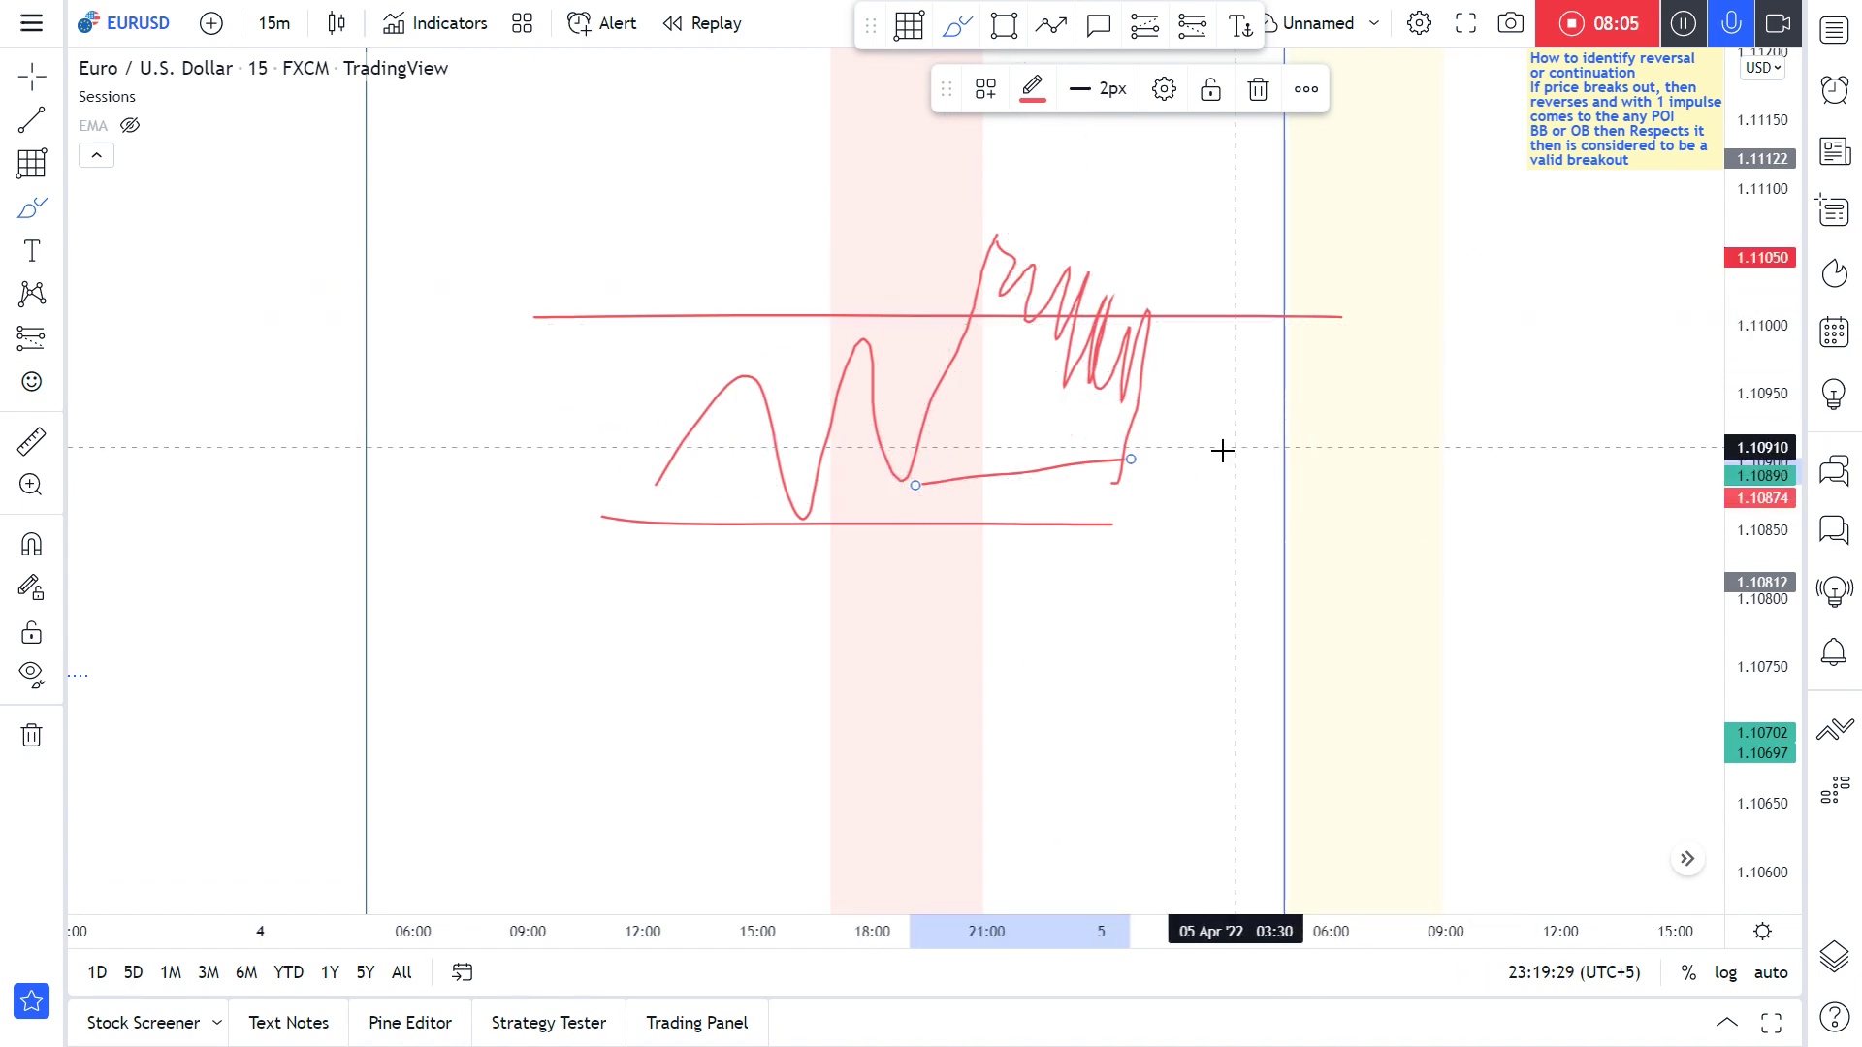
mouse_move(1125, 483)
mouse_down()
mouse_move(1160, 428)
mouse_move(1168, 344)
mouse_up()
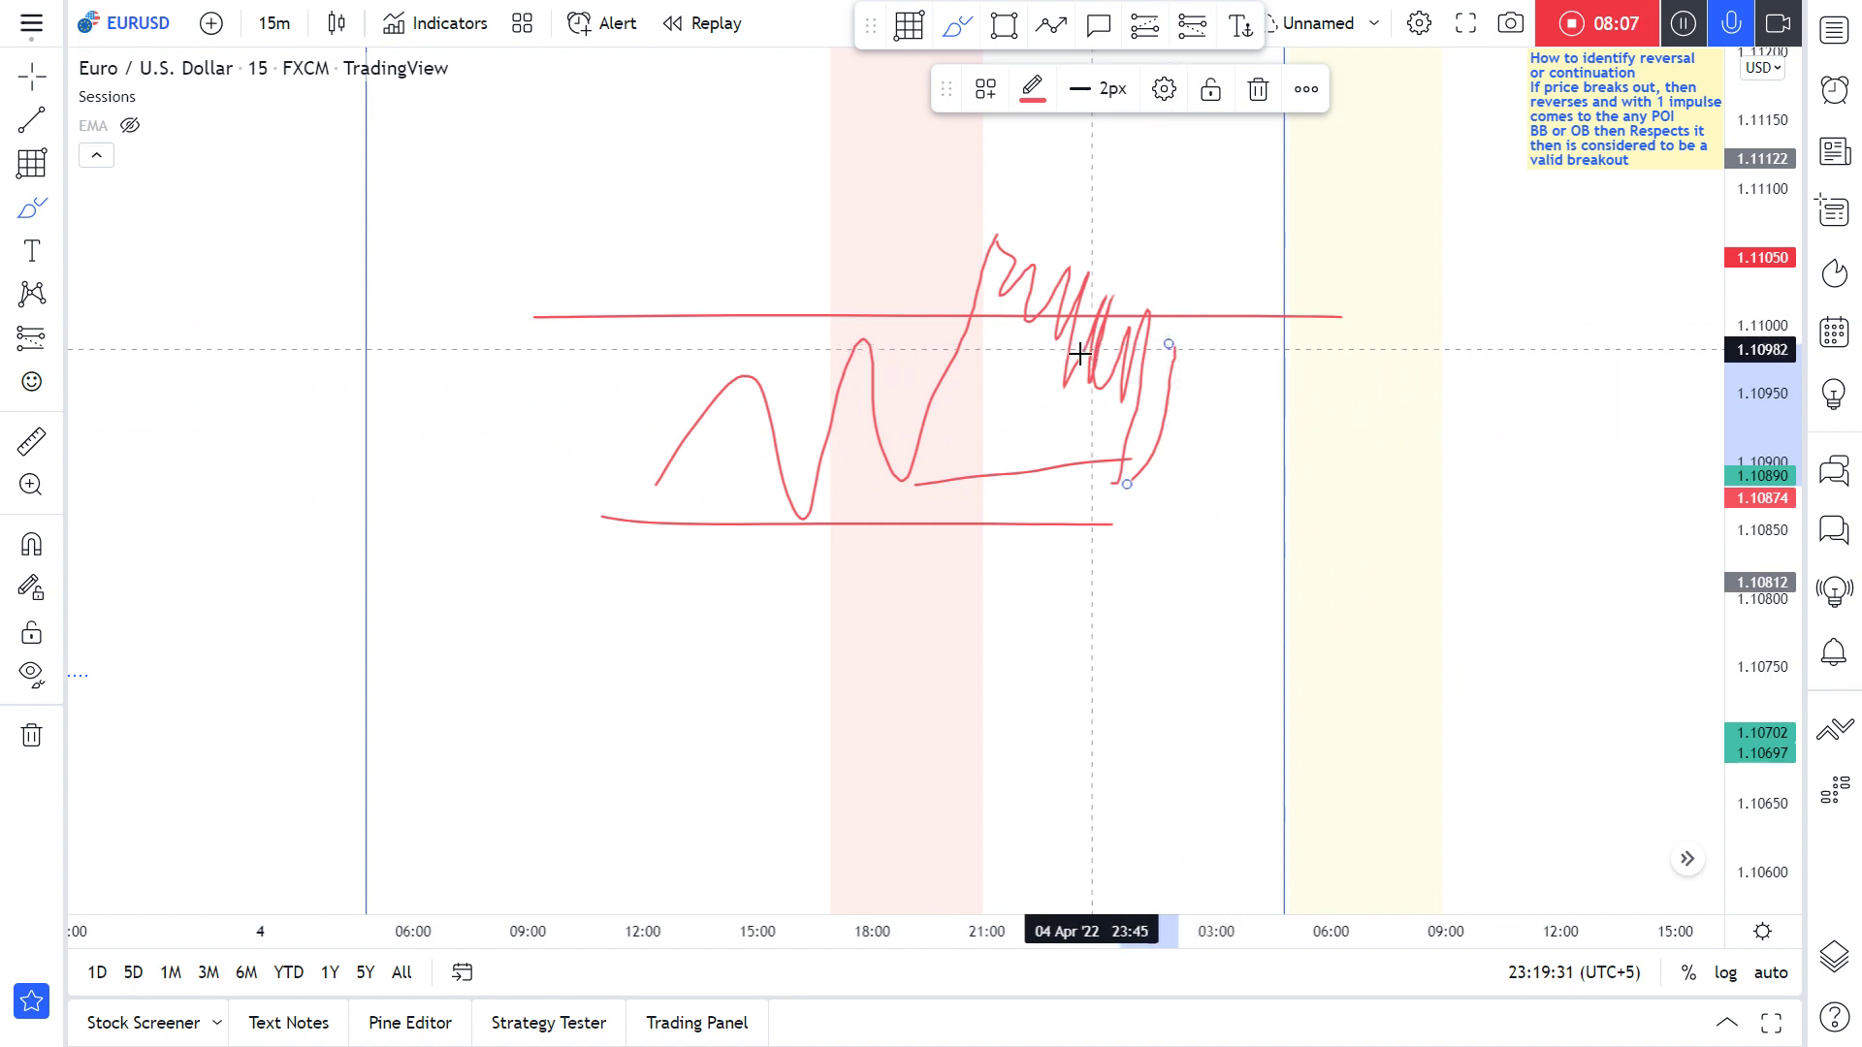
mouse_move(1060, 360)
mouse_down()
mouse_move(1217, 337)
mouse_move(1344, 960)
mouse_up()
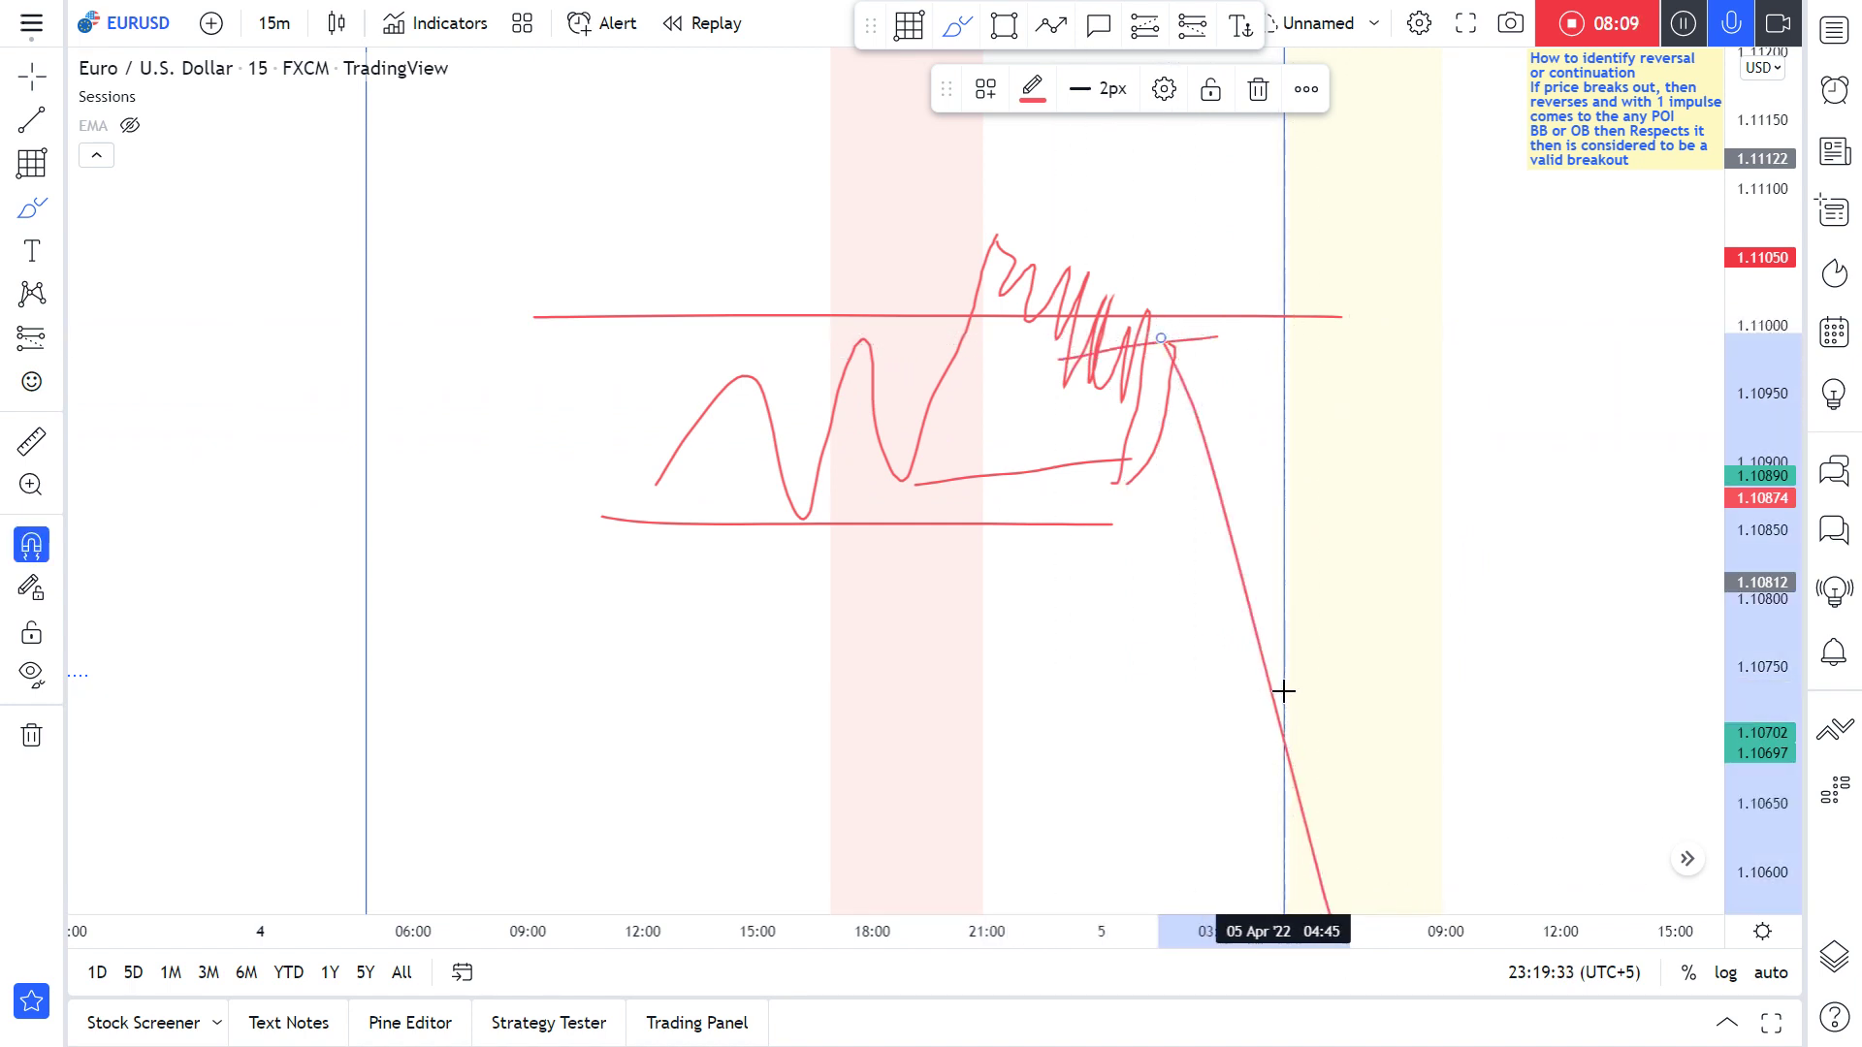
Step: Remove all brush strokes of the breakout sketch, including the swings and both range lines
key(Delete)
key(ctrl+z)
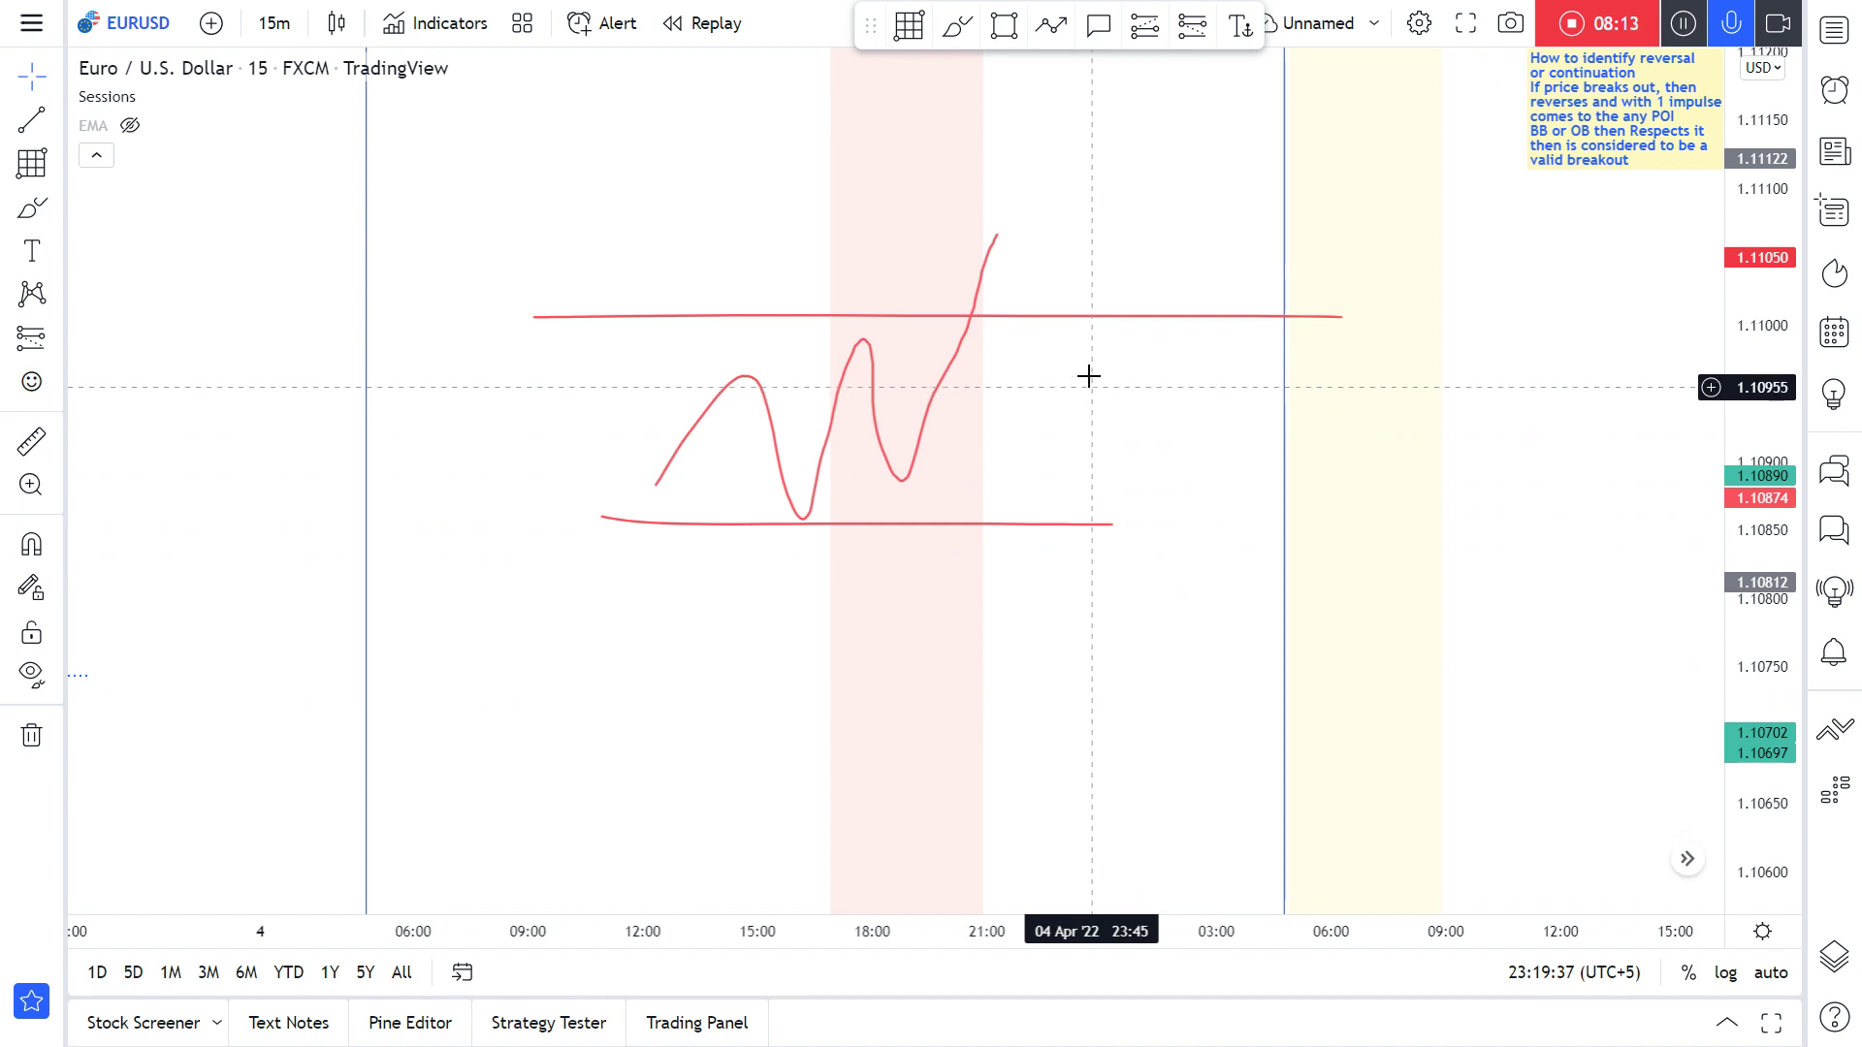
key(ctrl+z)
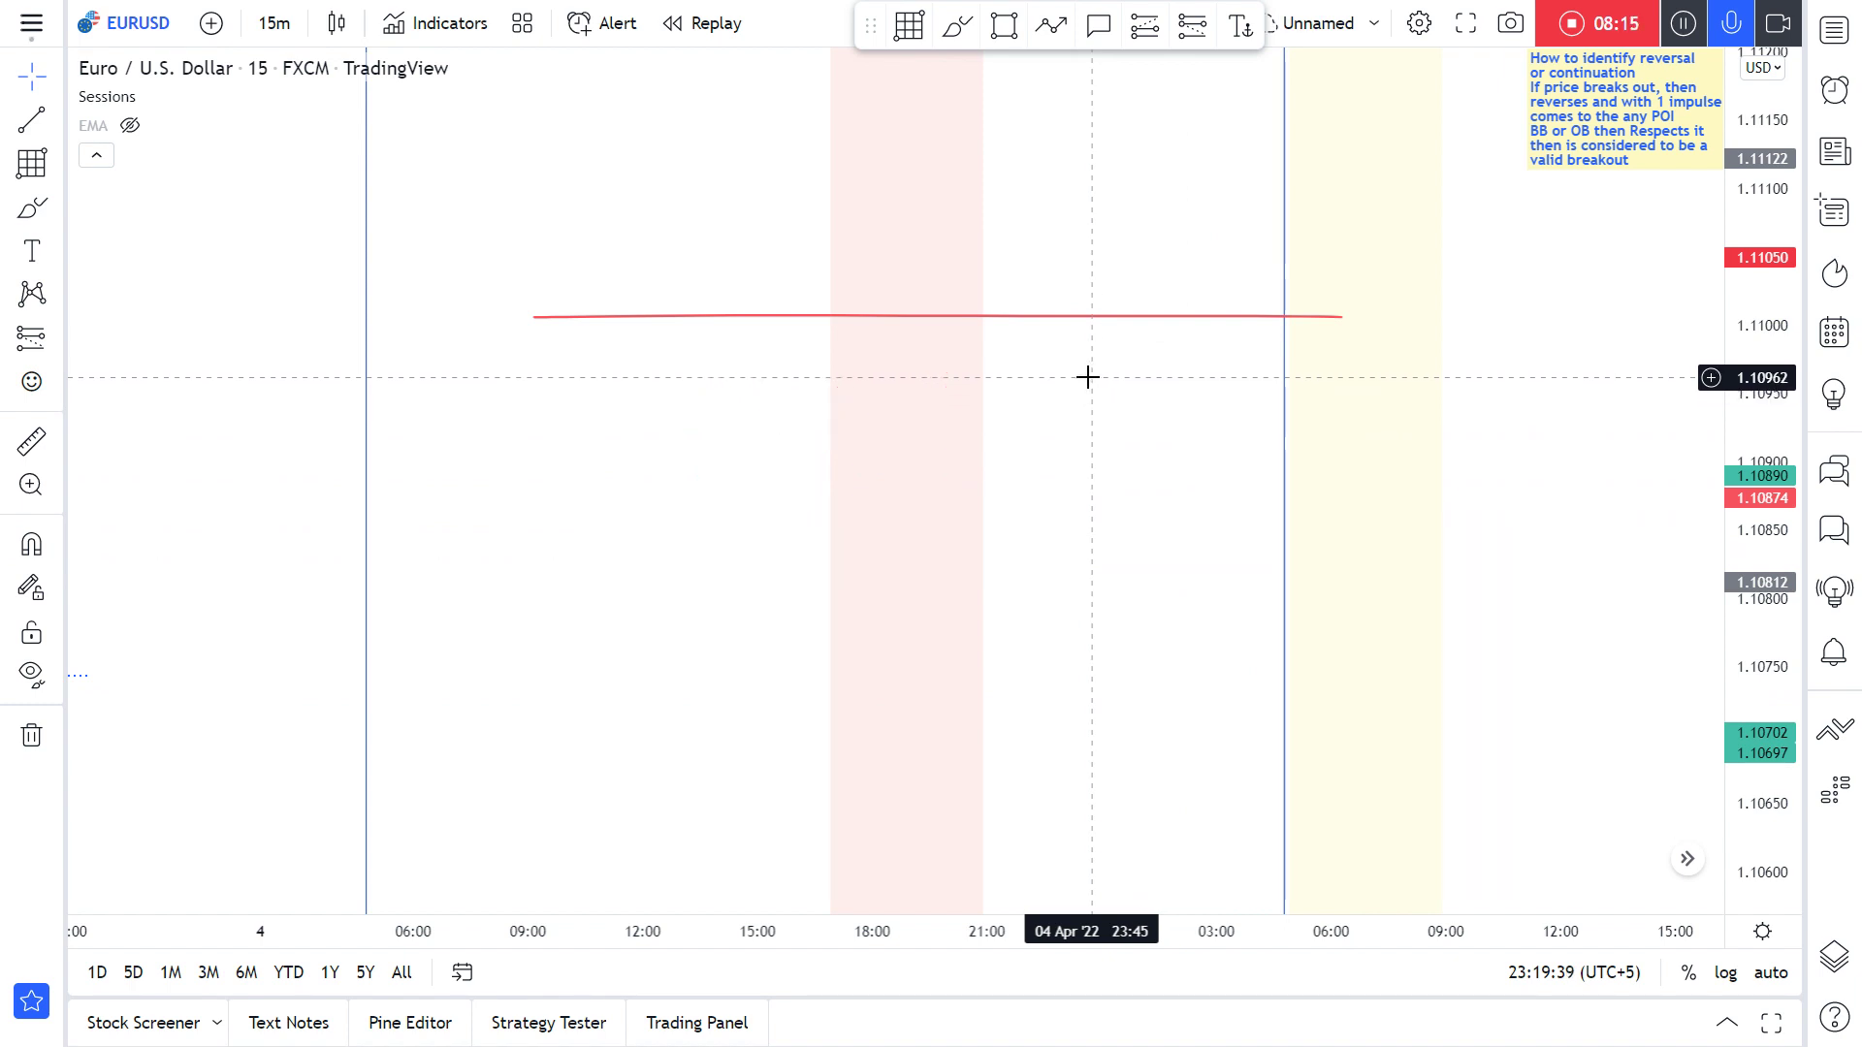
key(ctrl+z)
Step: Restore automatic price scaling and review the marked setups from 4 to 11 April
drag(1074, 489, 939, 12)
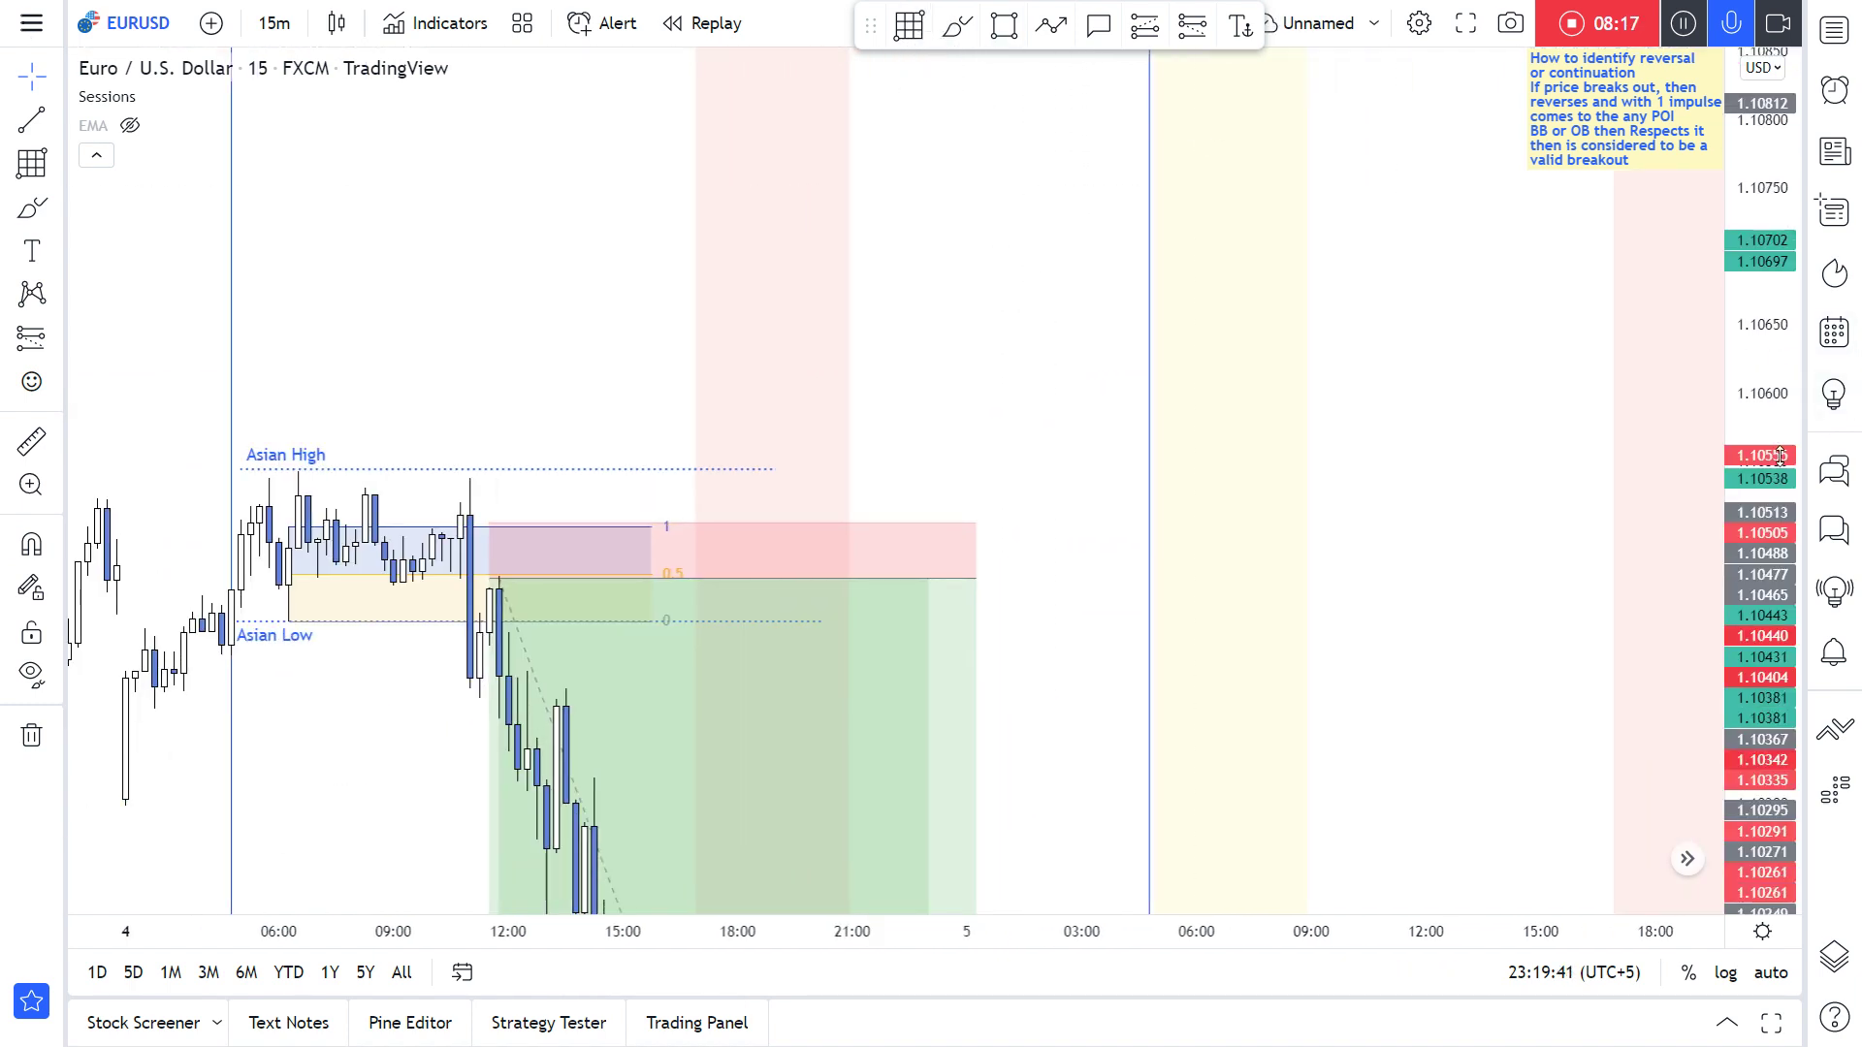
double_click(1749, 430)
drag(1356, 398, 604, 388)
scroll(742, 391, down, 7)
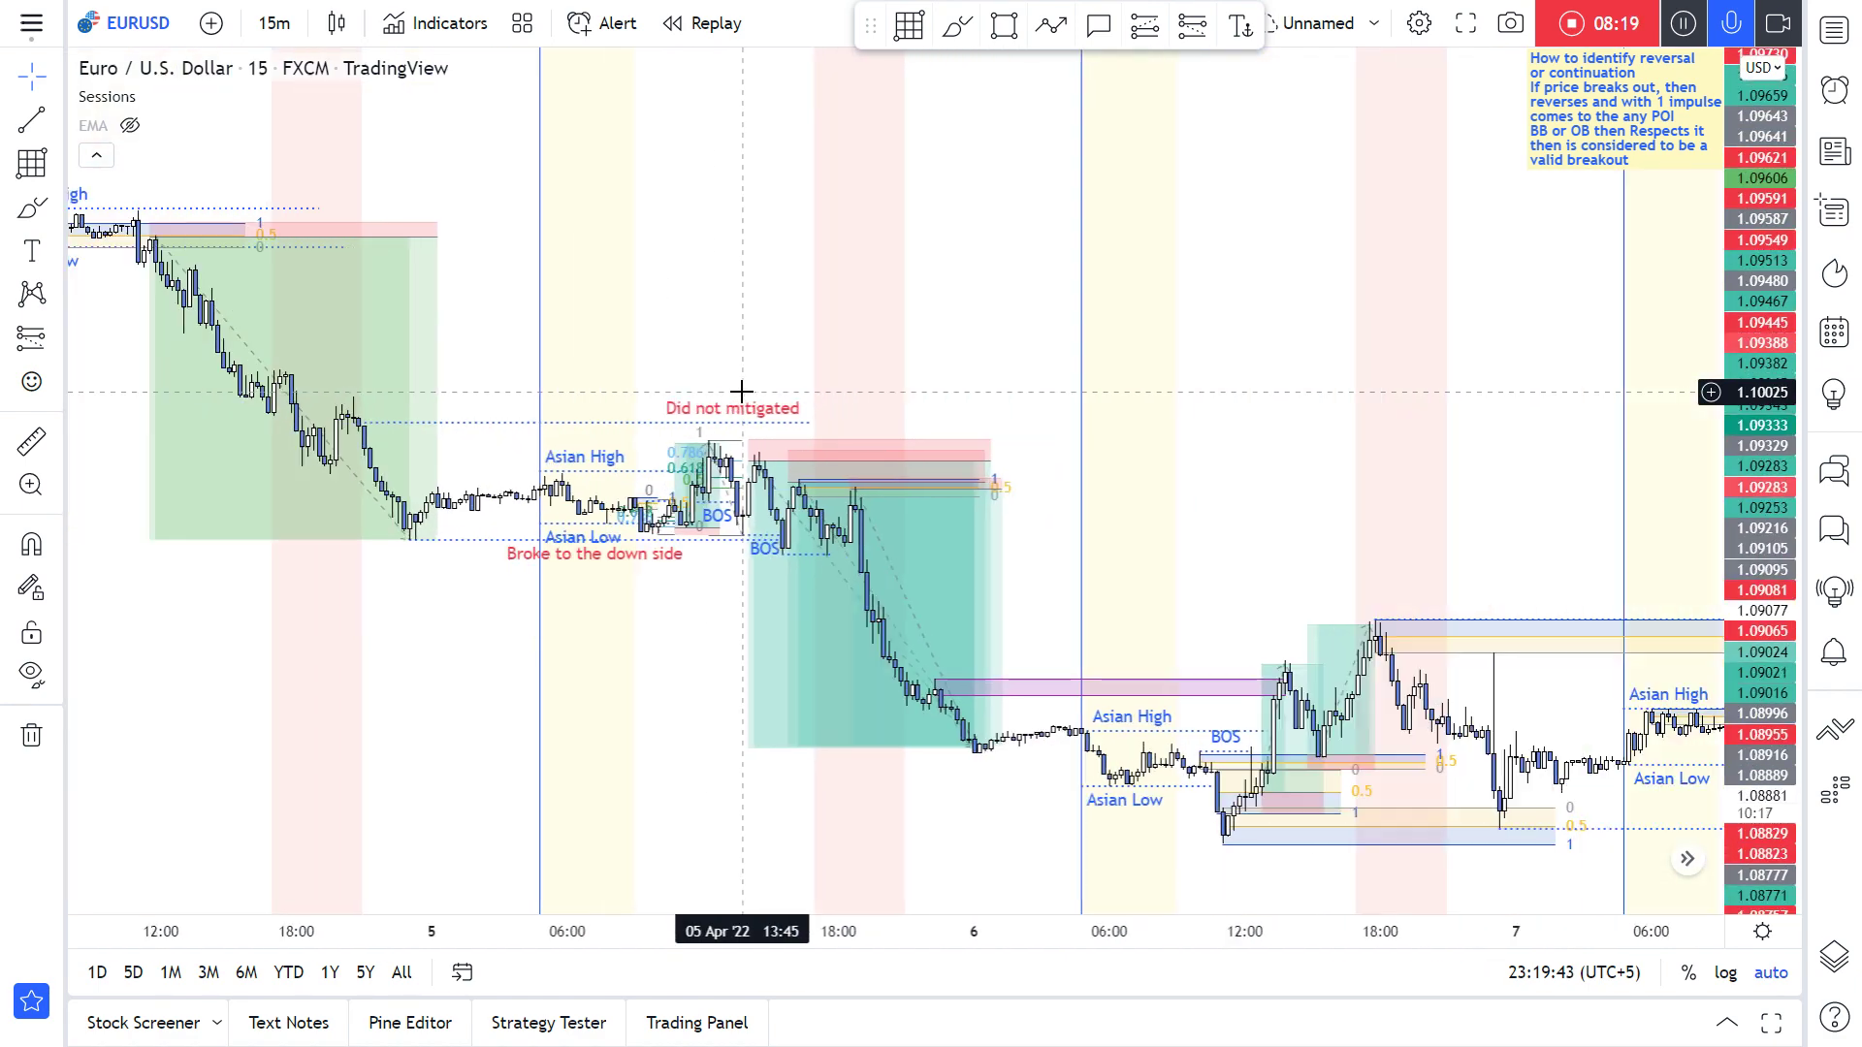
drag(1151, 359, 394, 449)
drag(1255, 311, 598, 337)
scroll(595, 361, up, 2)
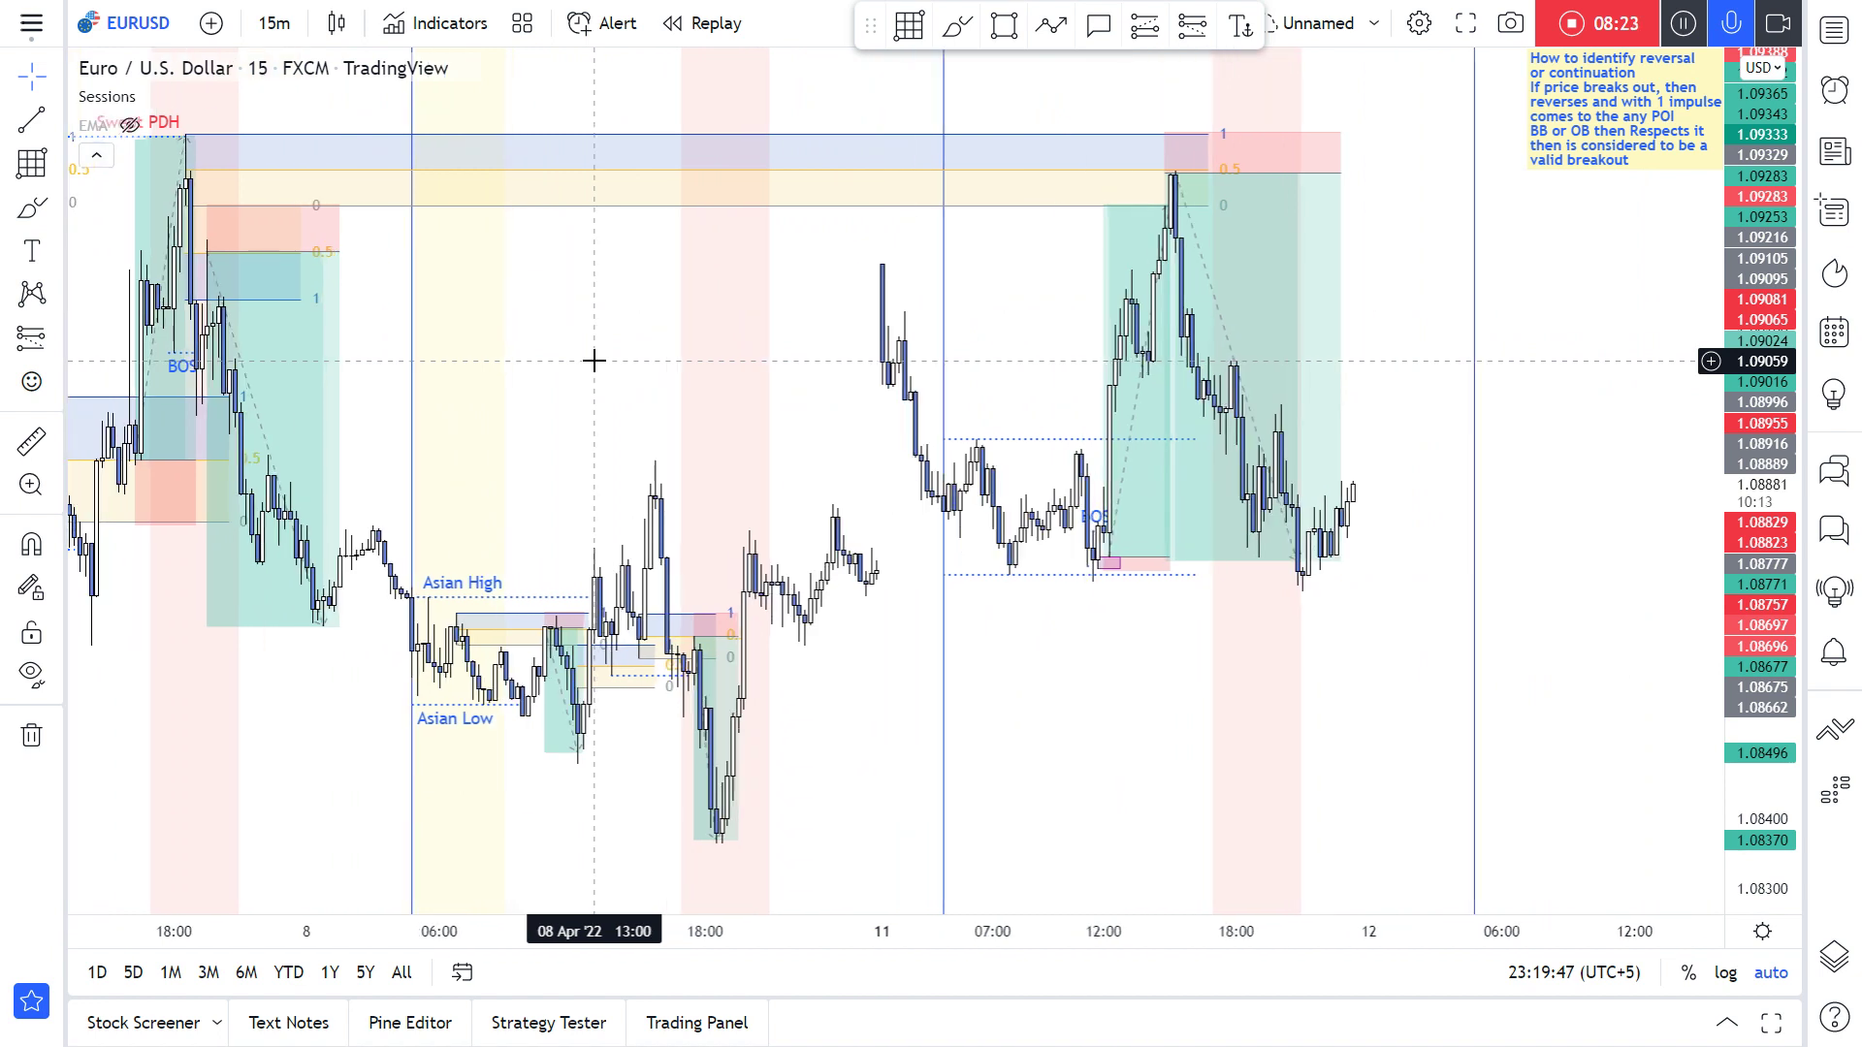